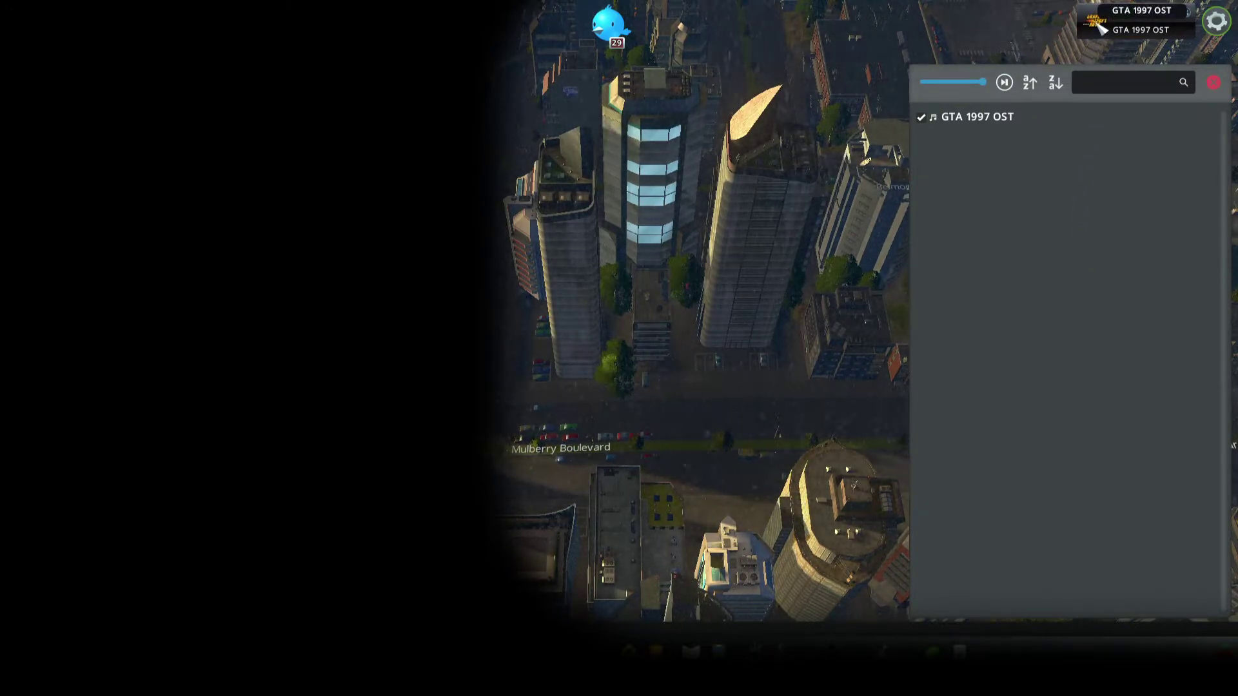
Tune the in-game radio to Vibrance Radio from the station list
{"action": "left_click", "coordinate": [1097, 24]}
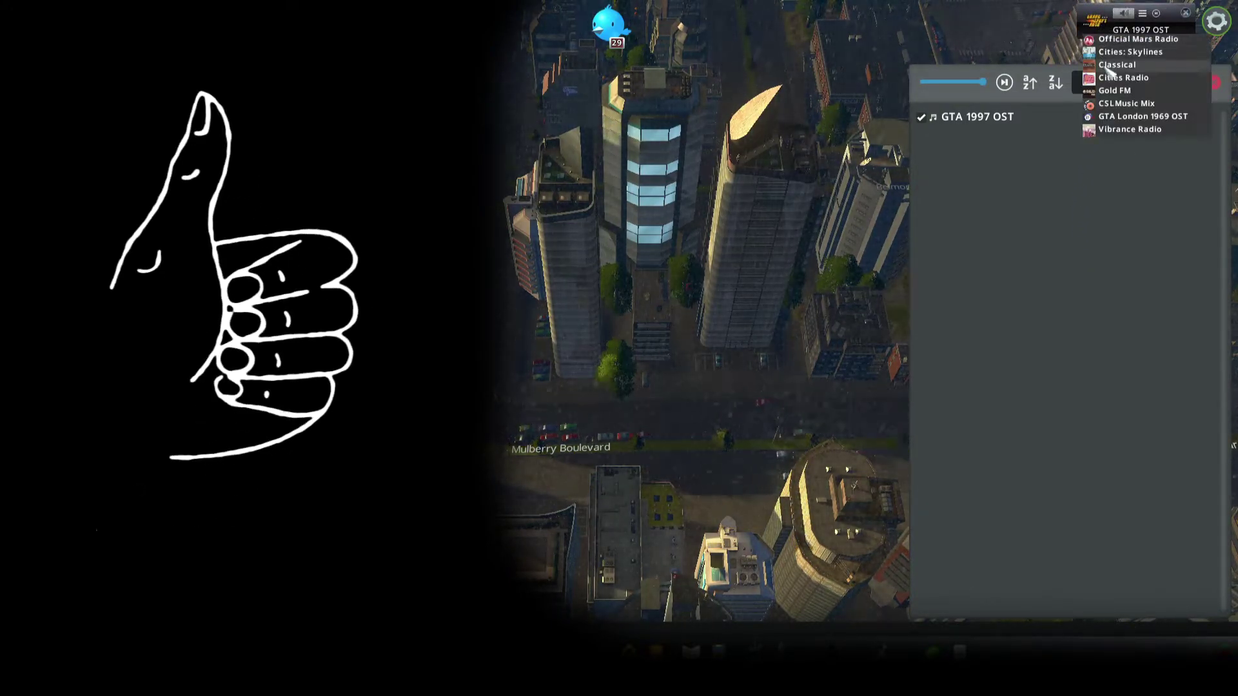
{"action": "left_click", "coordinate": [1131, 129]}
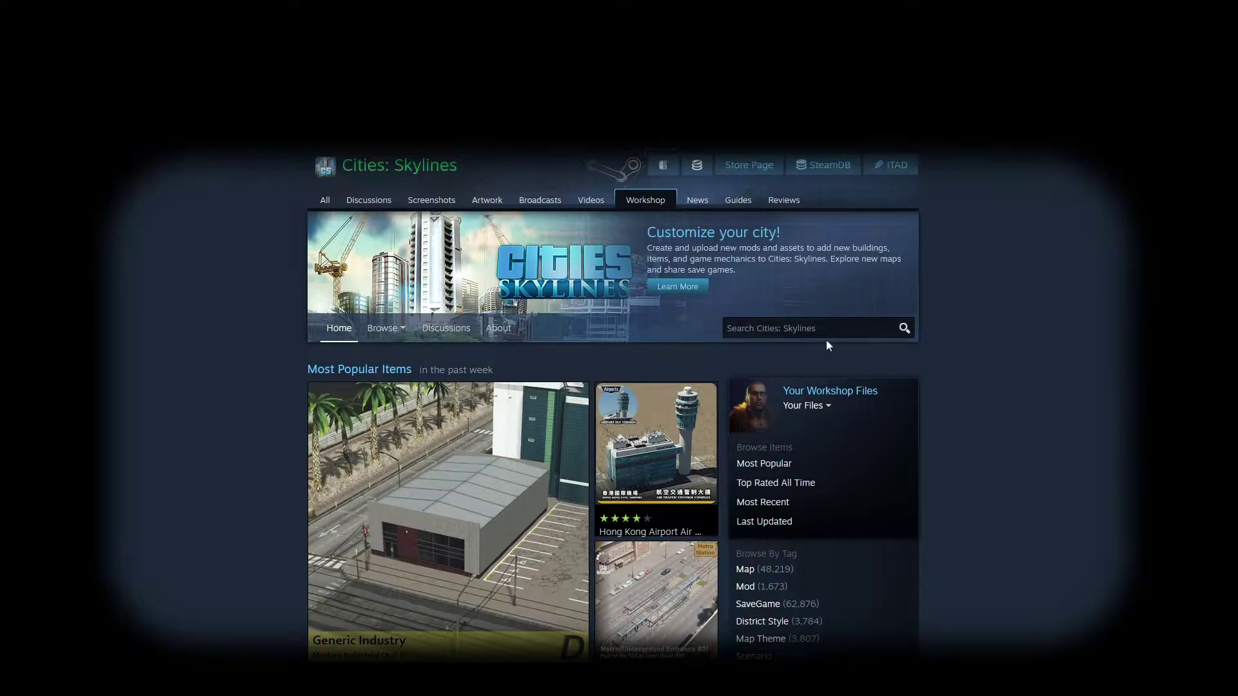
Search the Steam Workshop for 'csl music mod'
{"action": "left_click", "coordinate": [779, 328]}
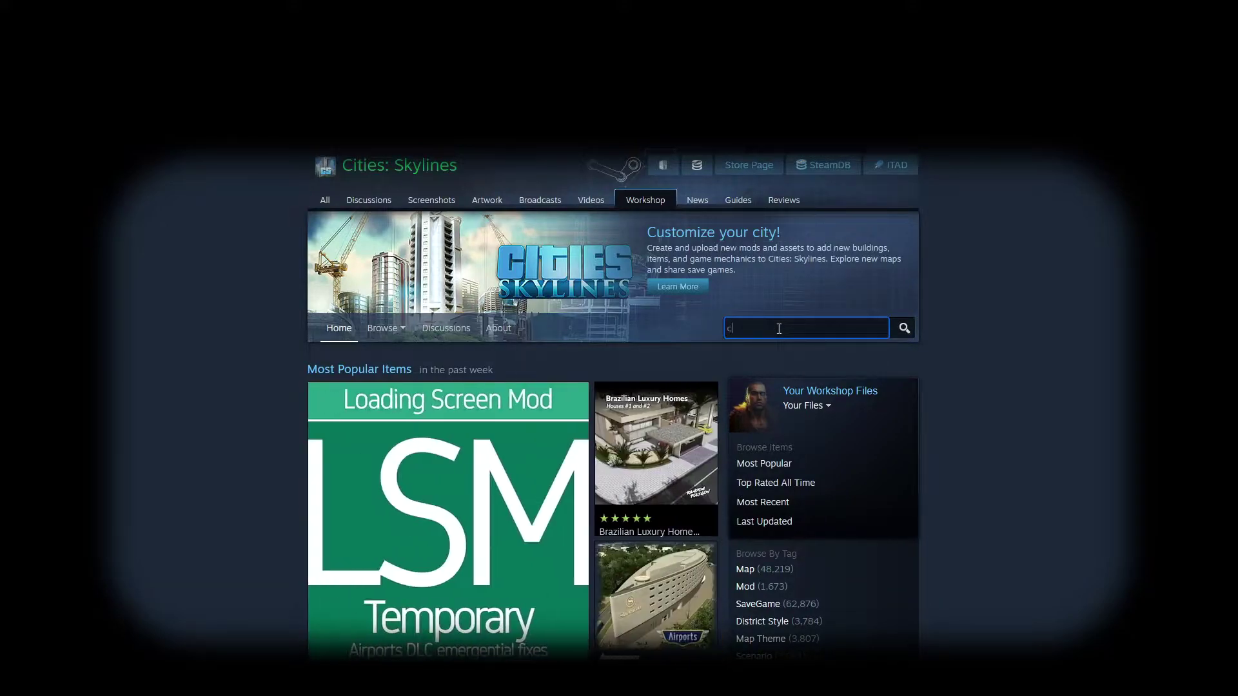
{"action": "type", "text": "csl music mo"}
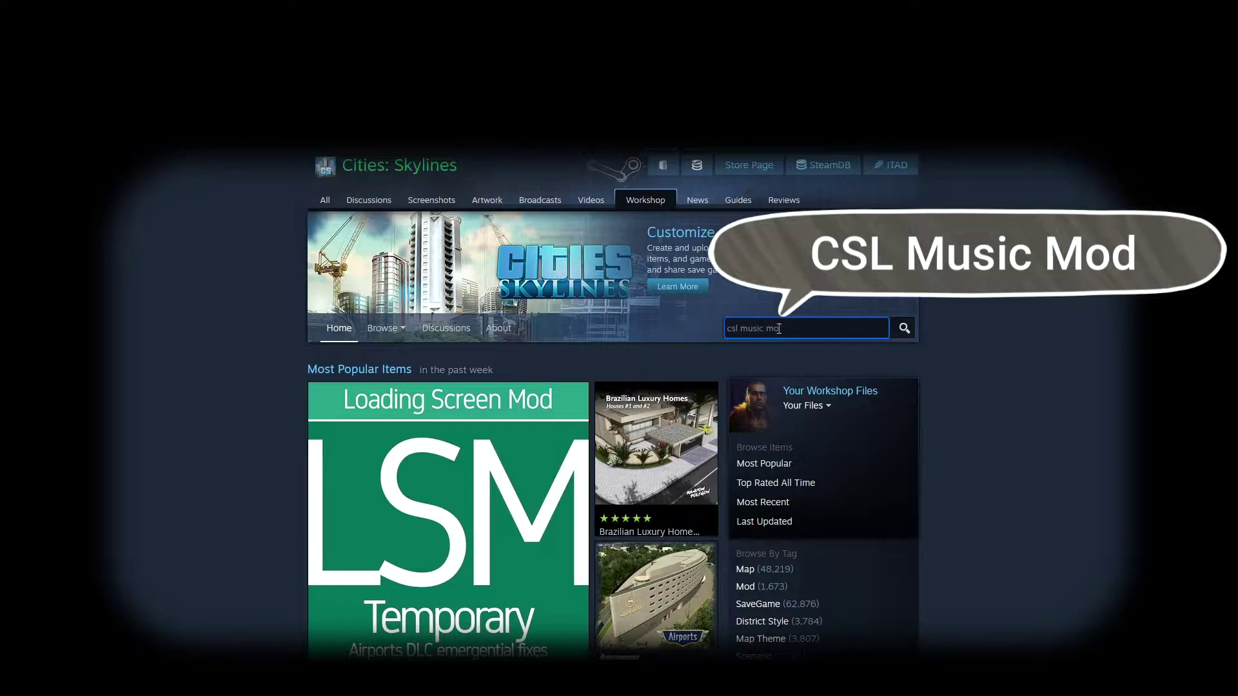
{"action": "type", "text": "d"}
{"action": "key", "text": "Return"}
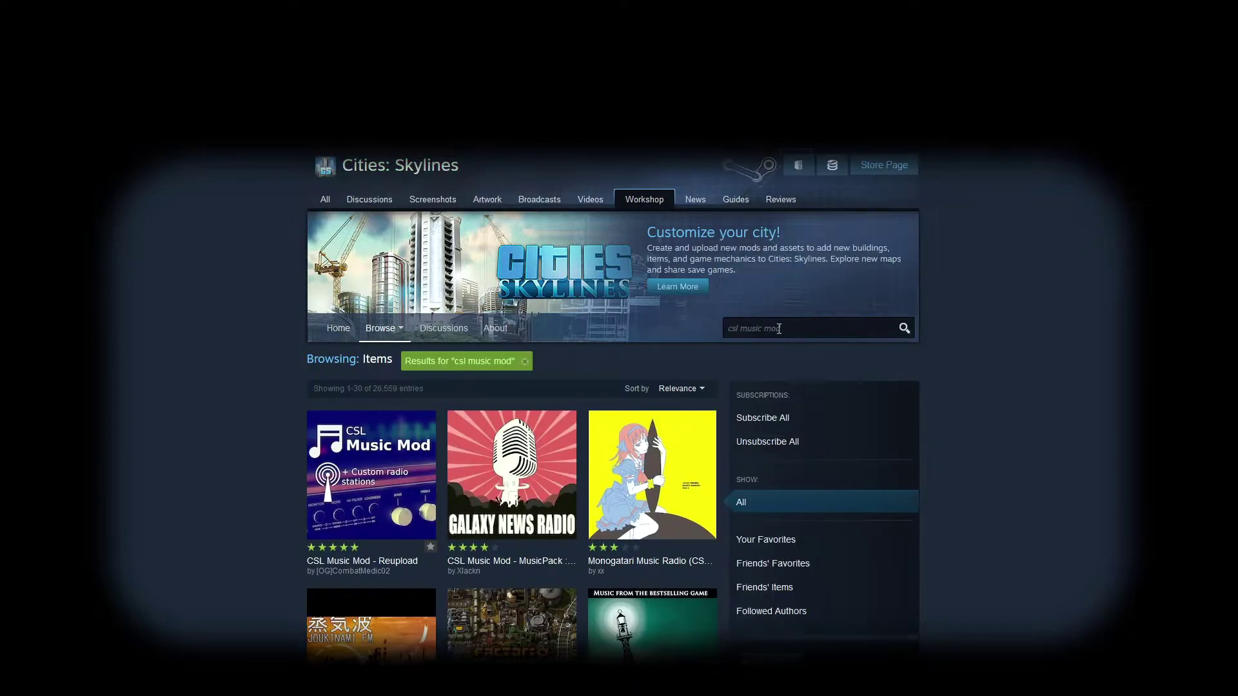
{"action": "scroll", "coordinate": [225, 425], "scroll_direction": "down", "scroll_amount": 2}
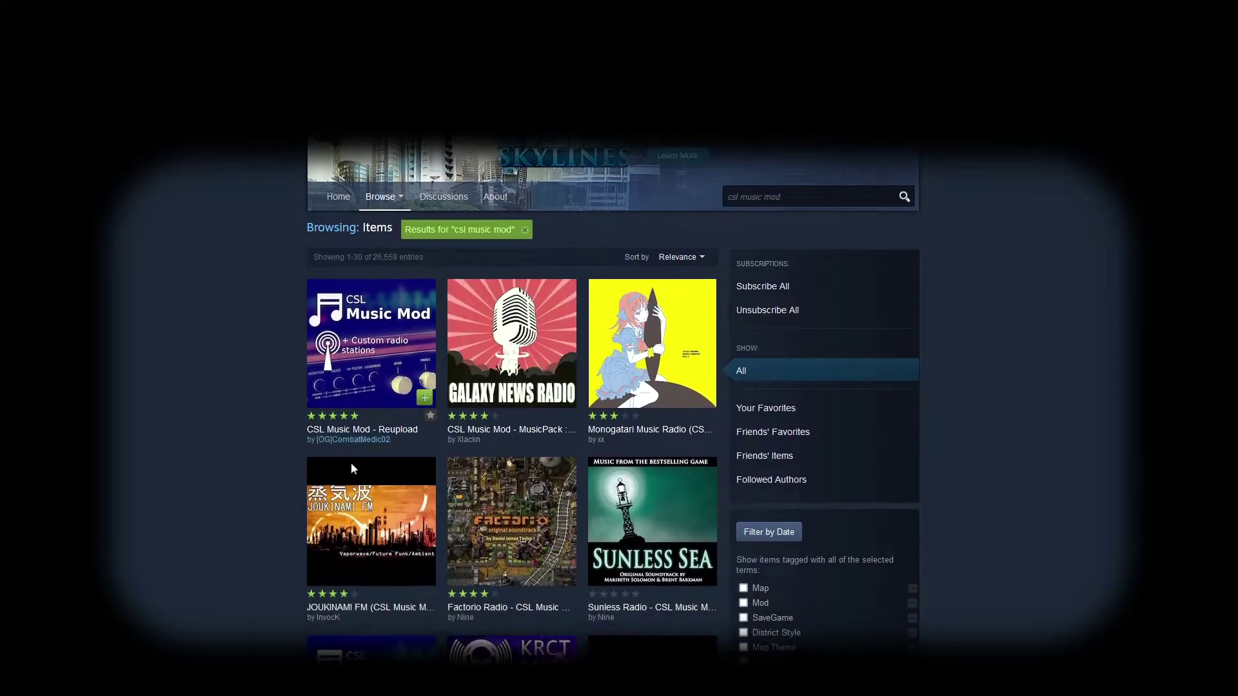
{"action": "scroll", "coordinate": [351, 462], "scroll_direction": "up", "scroll_amount": 1}
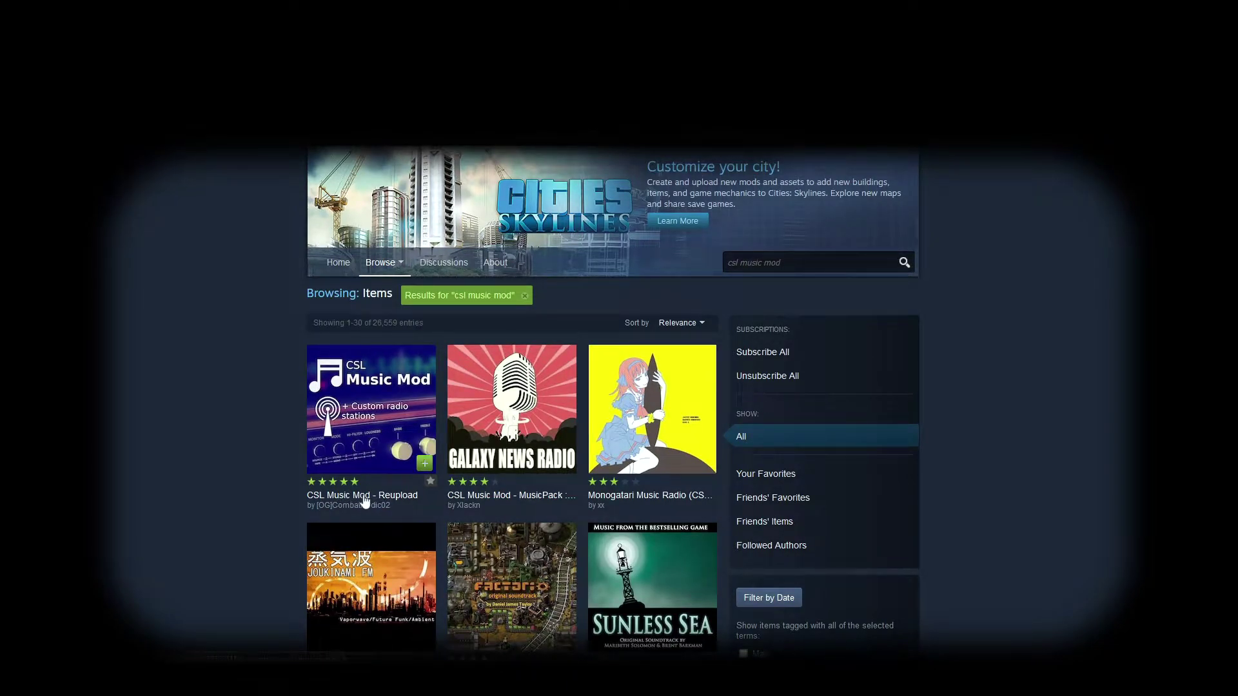
Open the 'CSL Music Mod - Reupload' item and subscribe to it
{"action": "left_click", "coordinate": [365, 496]}
{"action": "scroll", "coordinate": [656, 498], "scroll_direction": "down", "scroll_amount": 2}
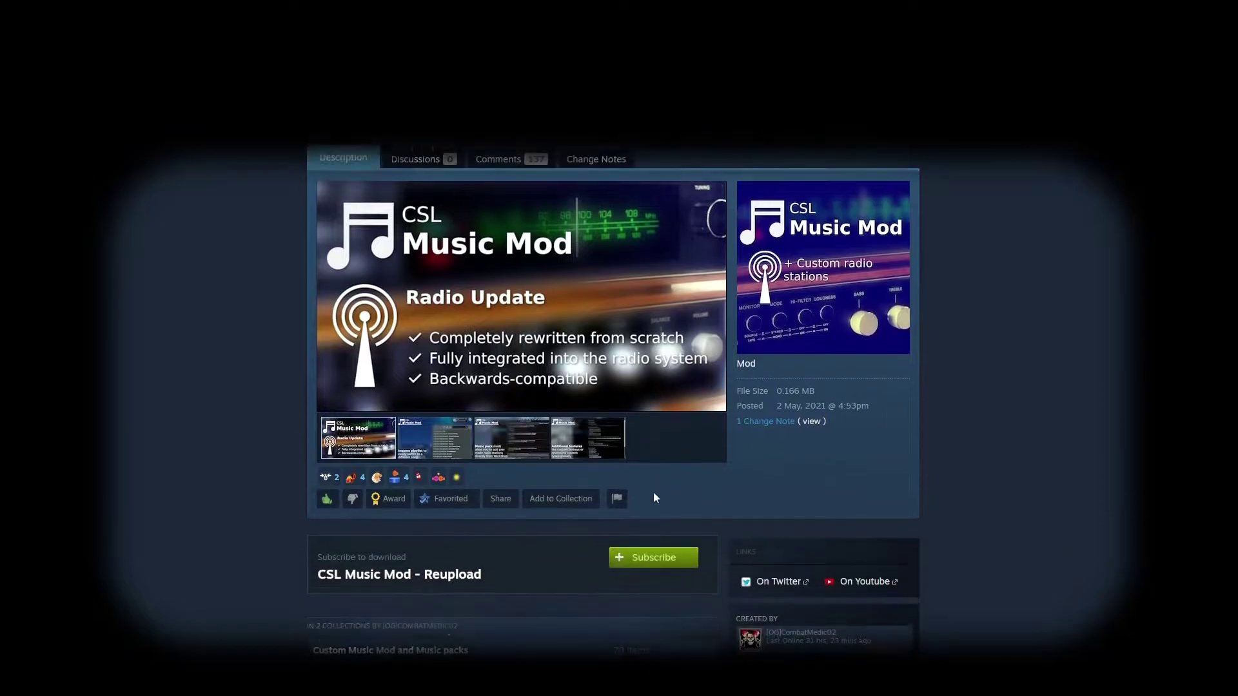
{"action": "scroll", "coordinate": [653, 497], "scroll_direction": "down", "scroll_amount": 2}
{"action": "left_click", "coordinate": [638, 424]}
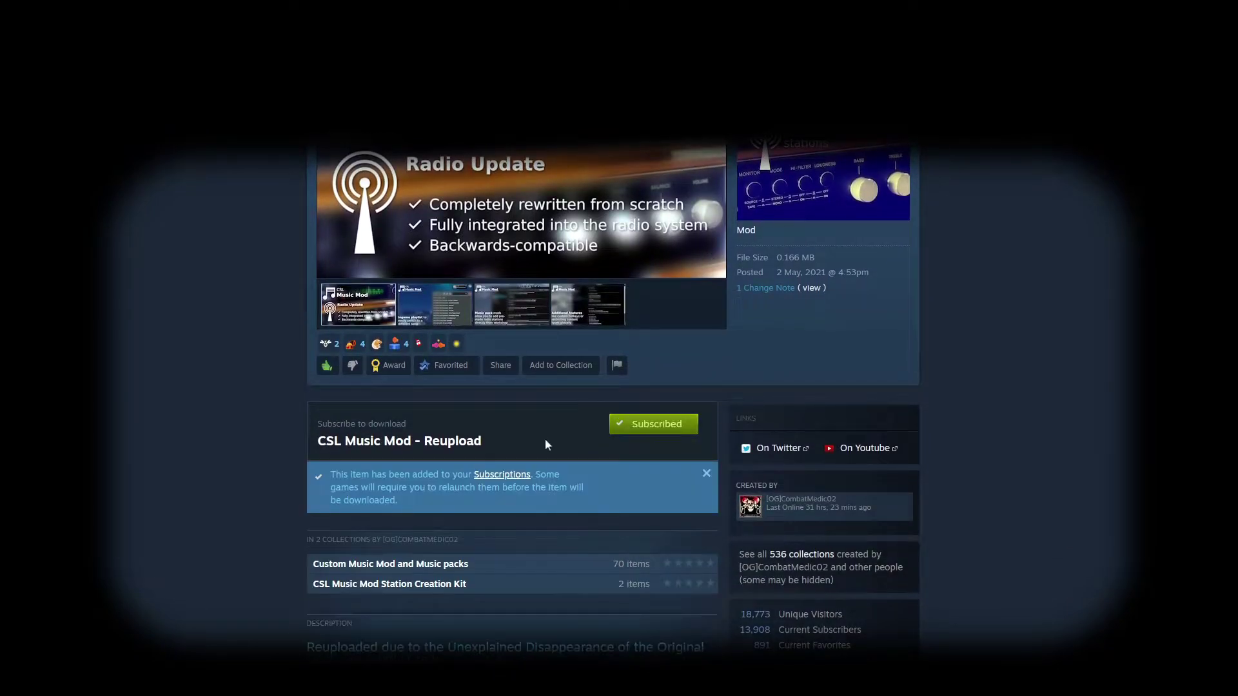
{"action": "scroll", "coordinate": [868, 423], "scroll_direction": "up", "scroll_amount": 2}
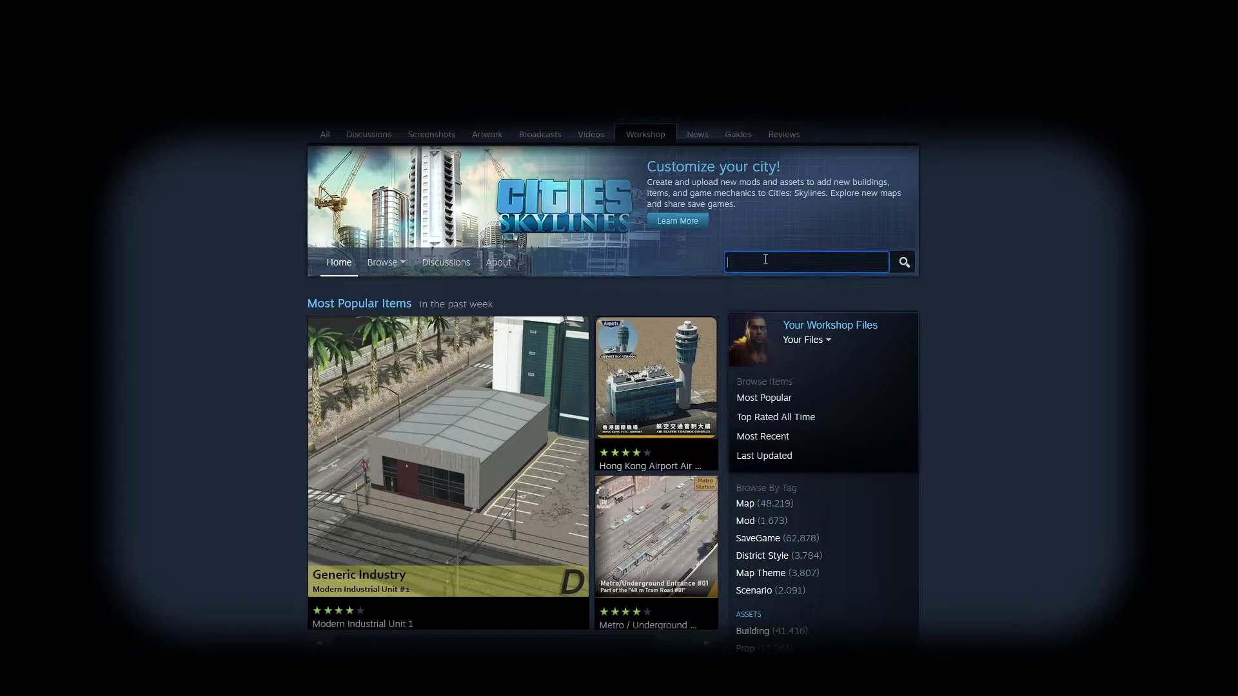
Search for 'csl music mod station editor' and subscribe to the first result
{"action": "type", "text": "csl"}
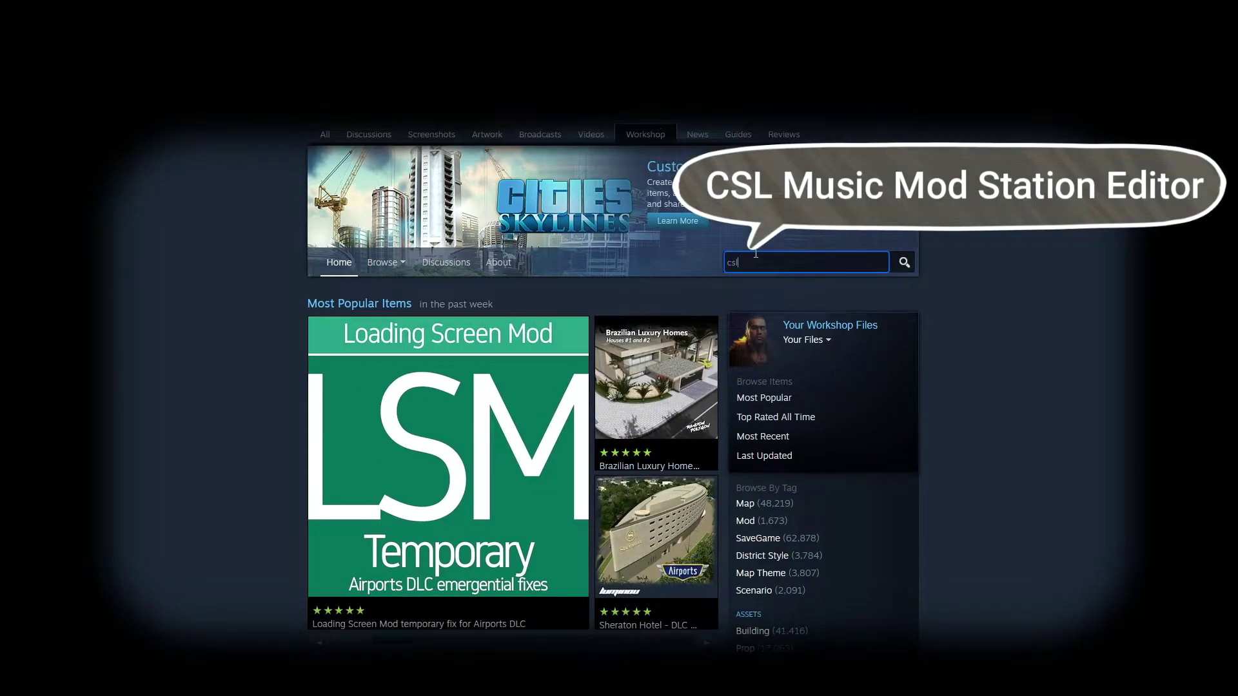
{"action": "type", "text": " music mod station "}
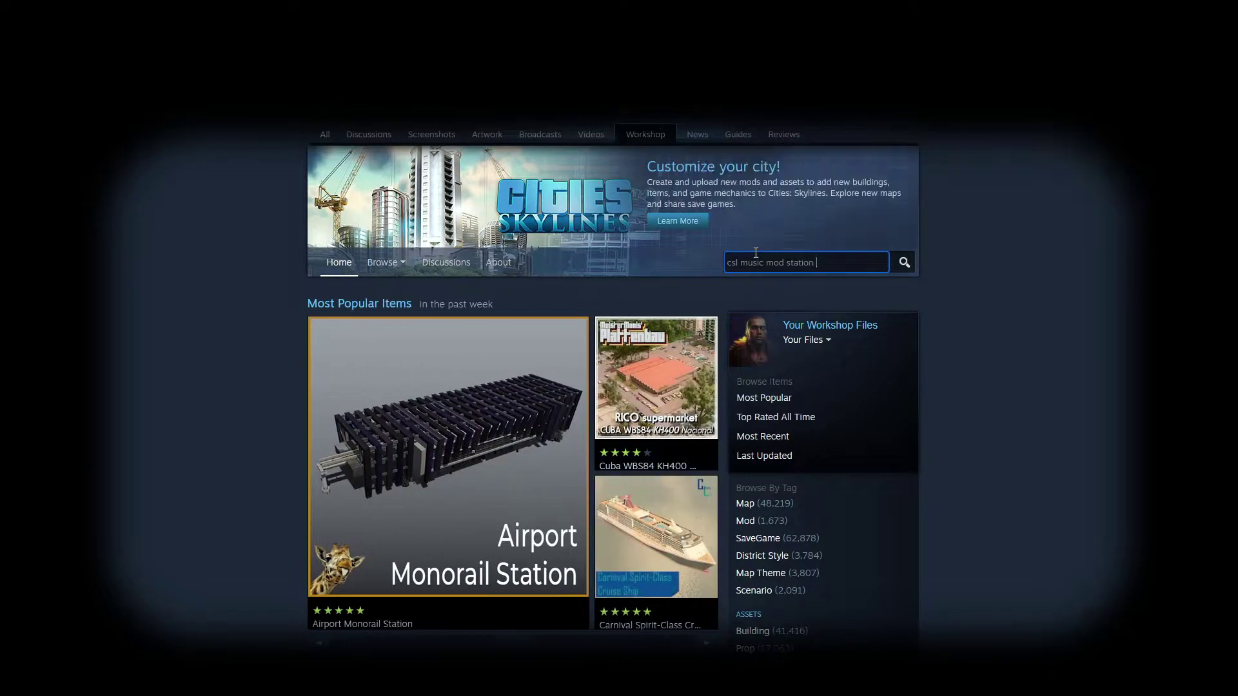
{"action": "type", "text": "editor"}
{"action": "key", "text": "Return"}
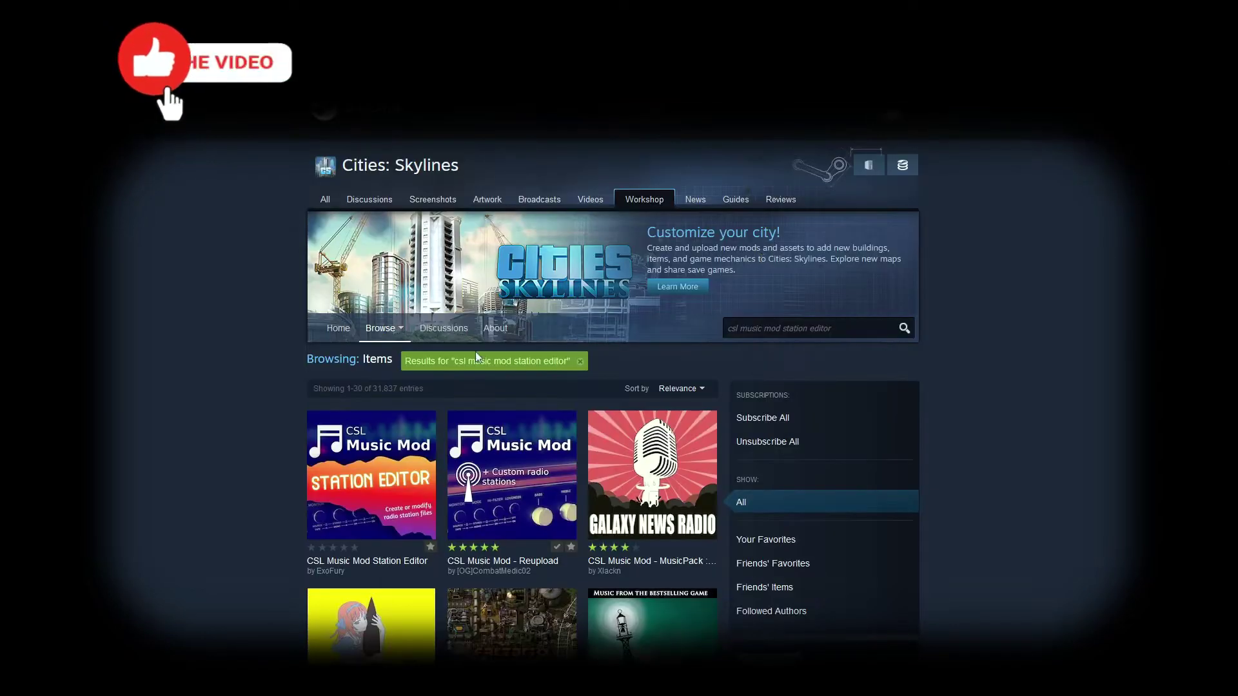
{"action": "left_click", "coordinate": [394, 562]}
{"action": "scroll", "coordinate": [560, 521], "scroll_direction": "down", "scroll_amount": 4}
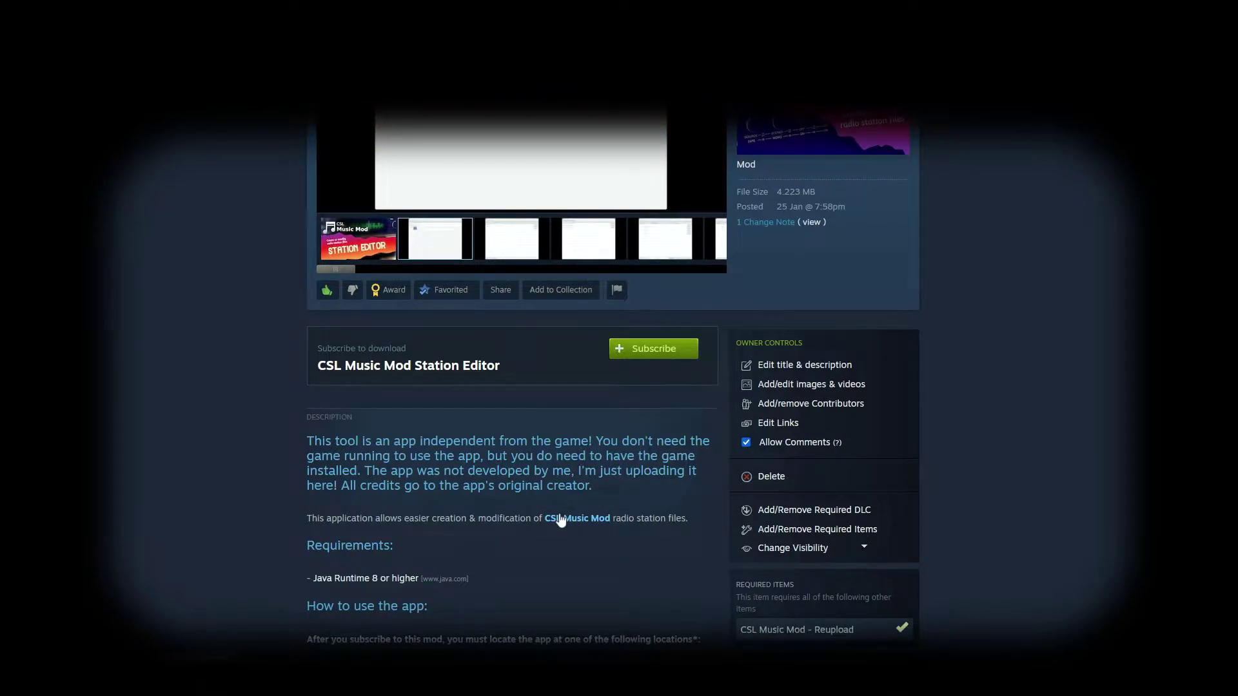
{"action": "left_click", "coordinate": [641, 356]}
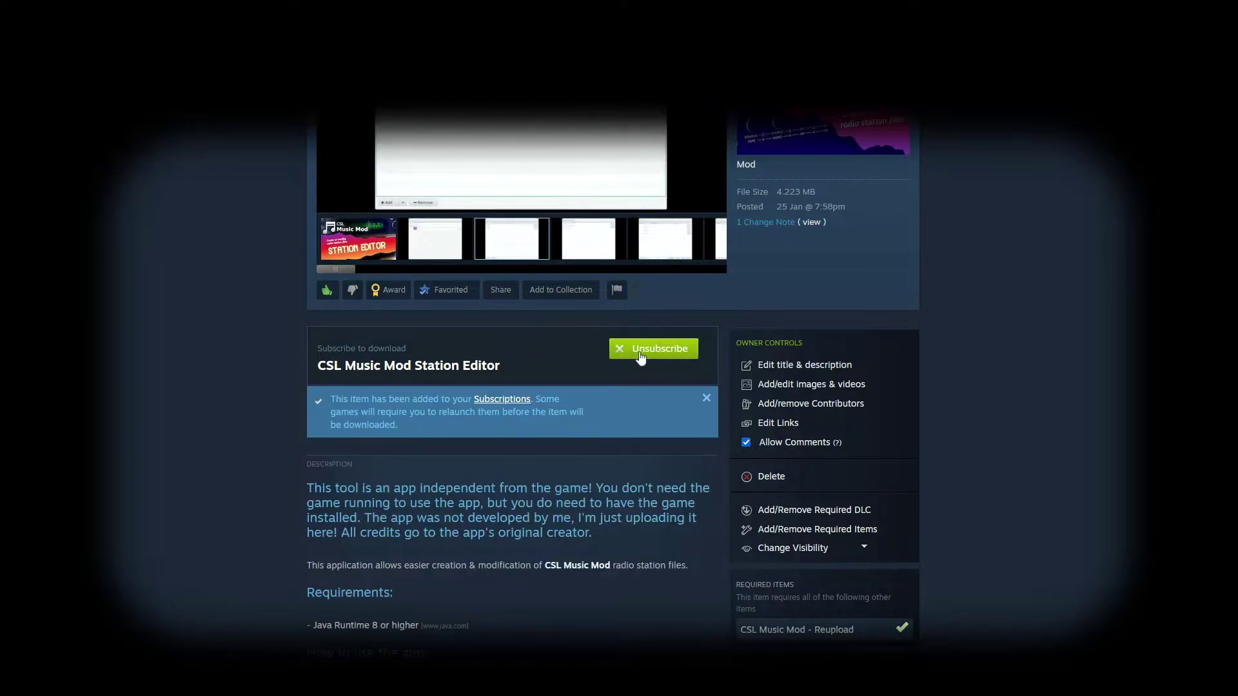
{"action": "scroll", "coordinate": [535, 458], "scroll_direction": "down", "scroll_amount": 4}
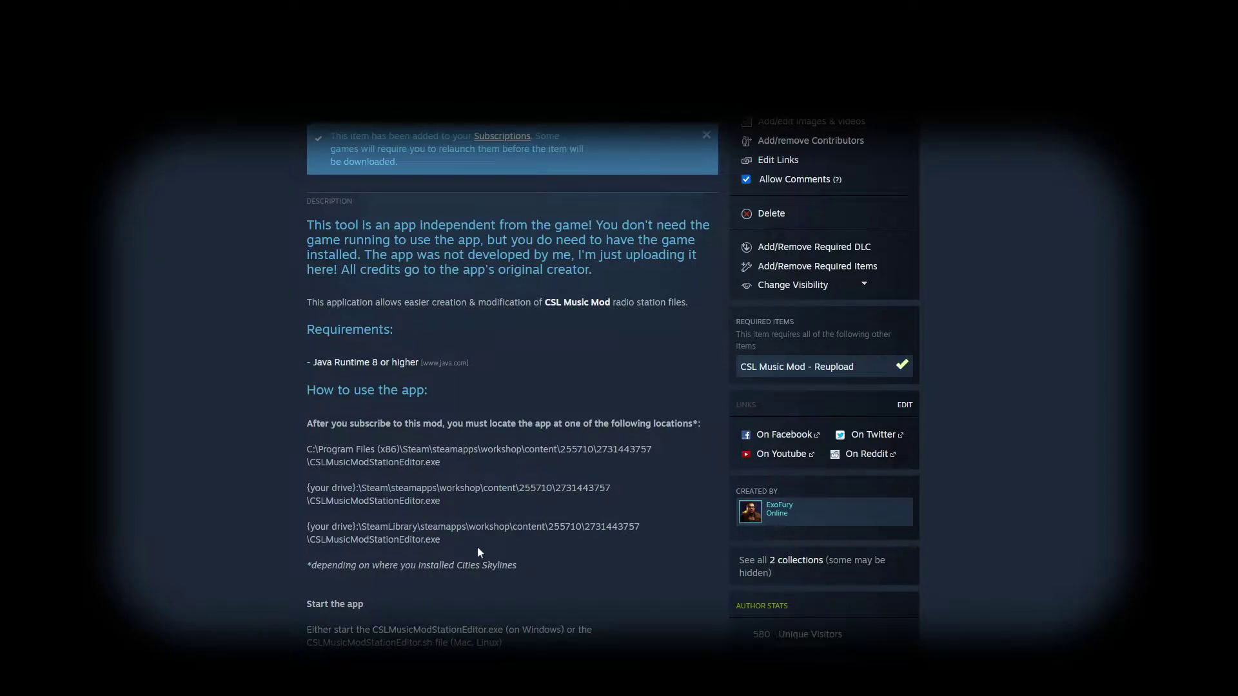
{"action": "left_click_drag", "start_coordinate": [459, 540], "coordinate": [288, 451]}
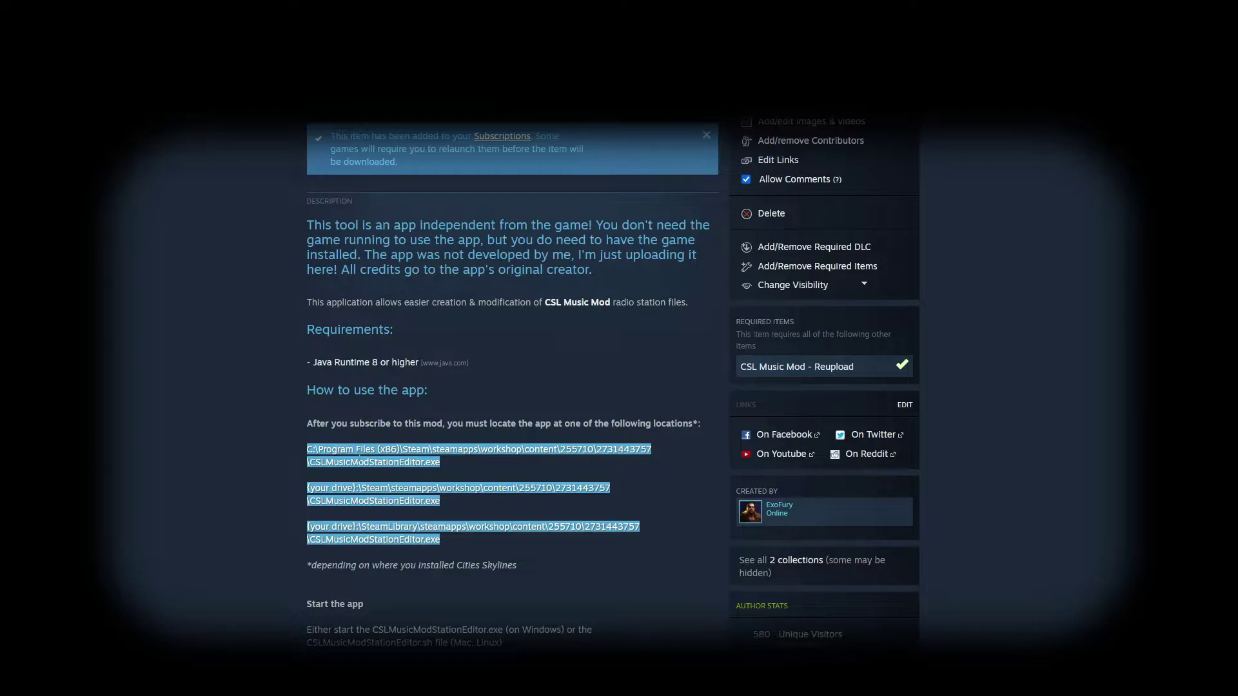
{"action": "left_click", "coordinate": [359, 458]}
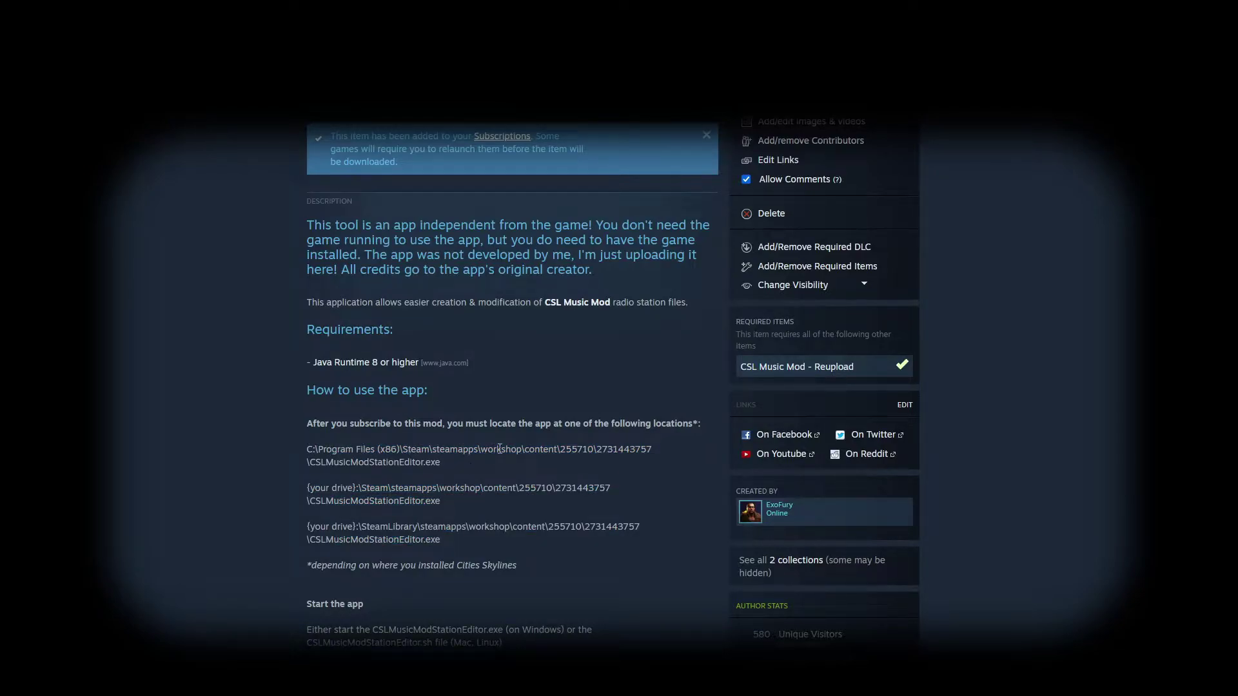
{"action": "double_click", "coordinate": [575, 449]}
{"action": "double_click", "coordinate": [623, 448]}
{"action": "left_click", "coordinate": [332, 489]}
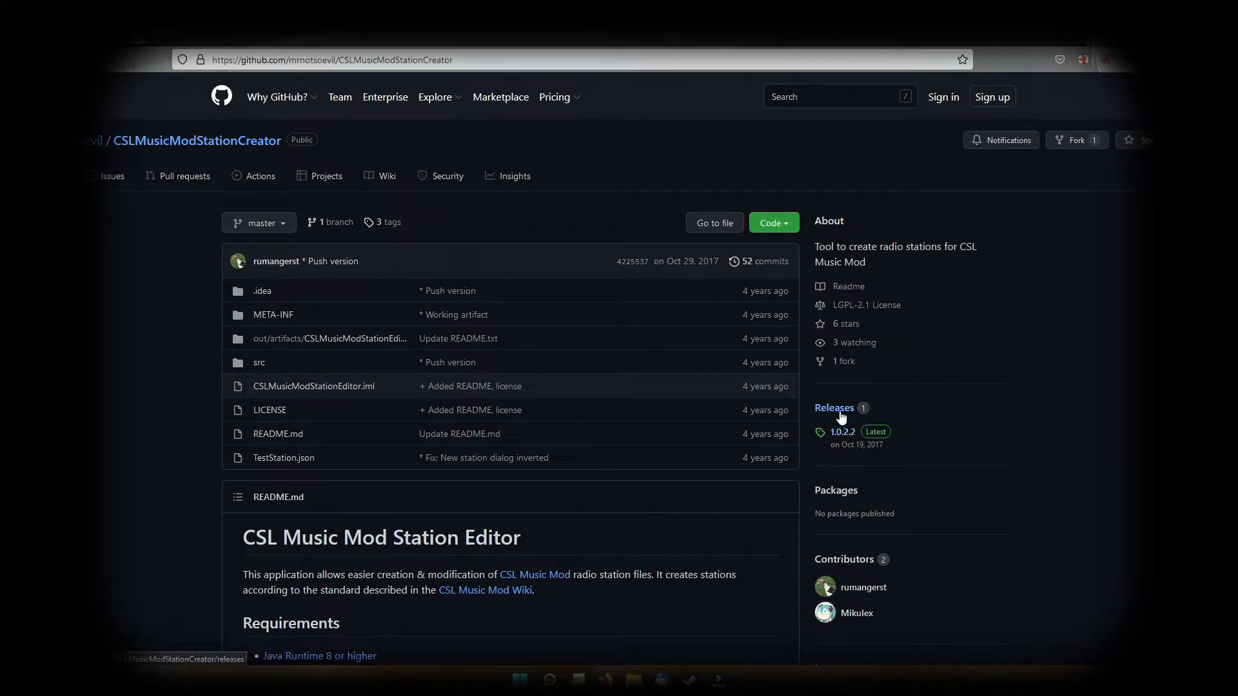
Save the CSLMusicModStationEditor-1.0.2.2.zip release asset into Downloads and show it in its folder
{"action": "left_click", "coordinate": [841, 416]}
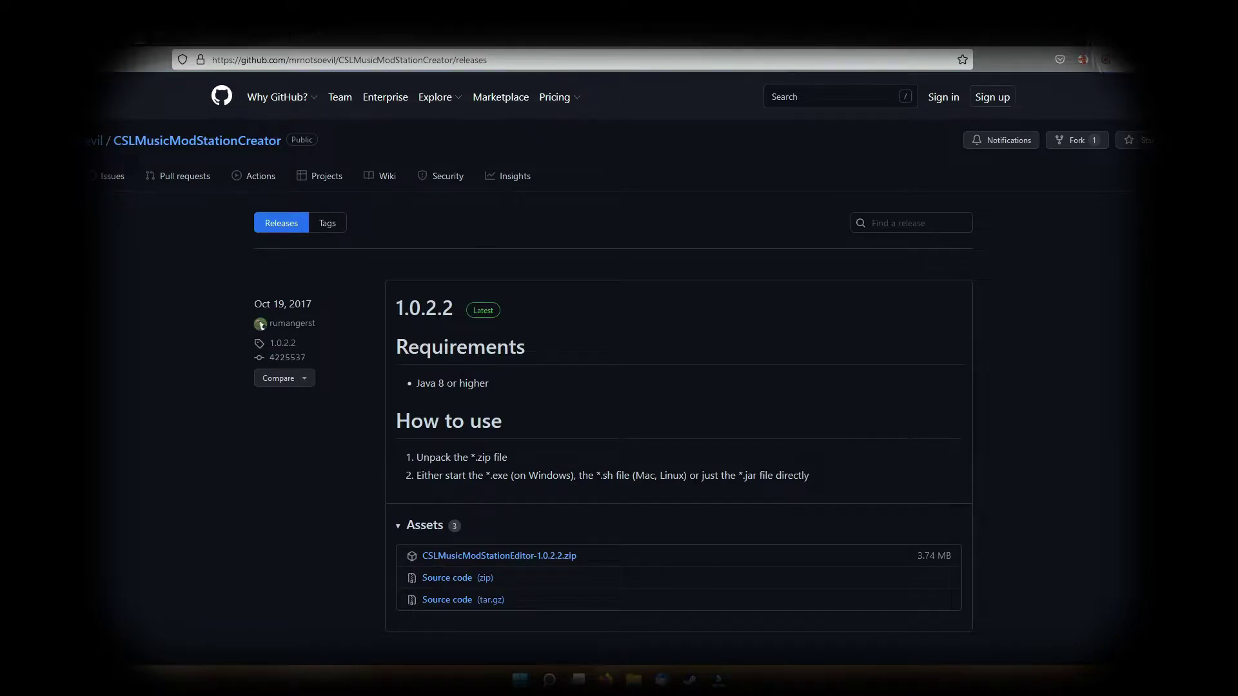
{"action": "left_click", "coordinate": [560, 557]}
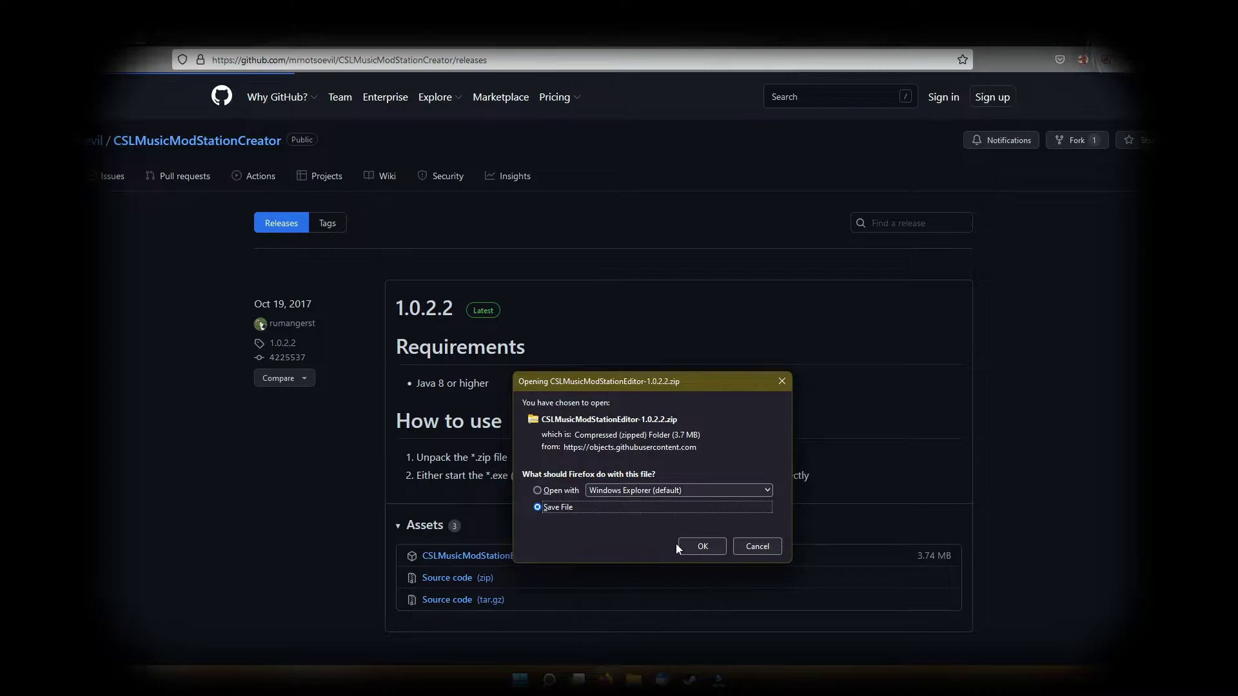
{"action": "left_click", "coordinate": [702, 546]}
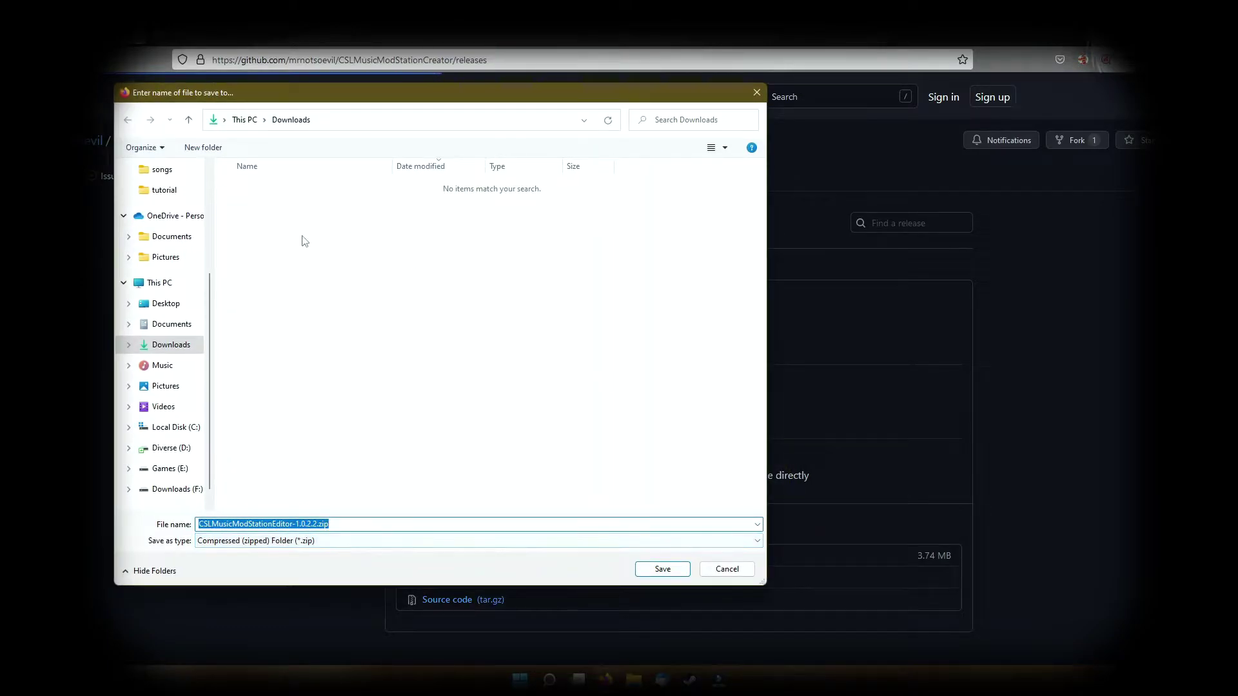
{"action": "left_click", "coordinate": [663, 568]}
{"action": "left_click", "coordinate": [636, 613]}
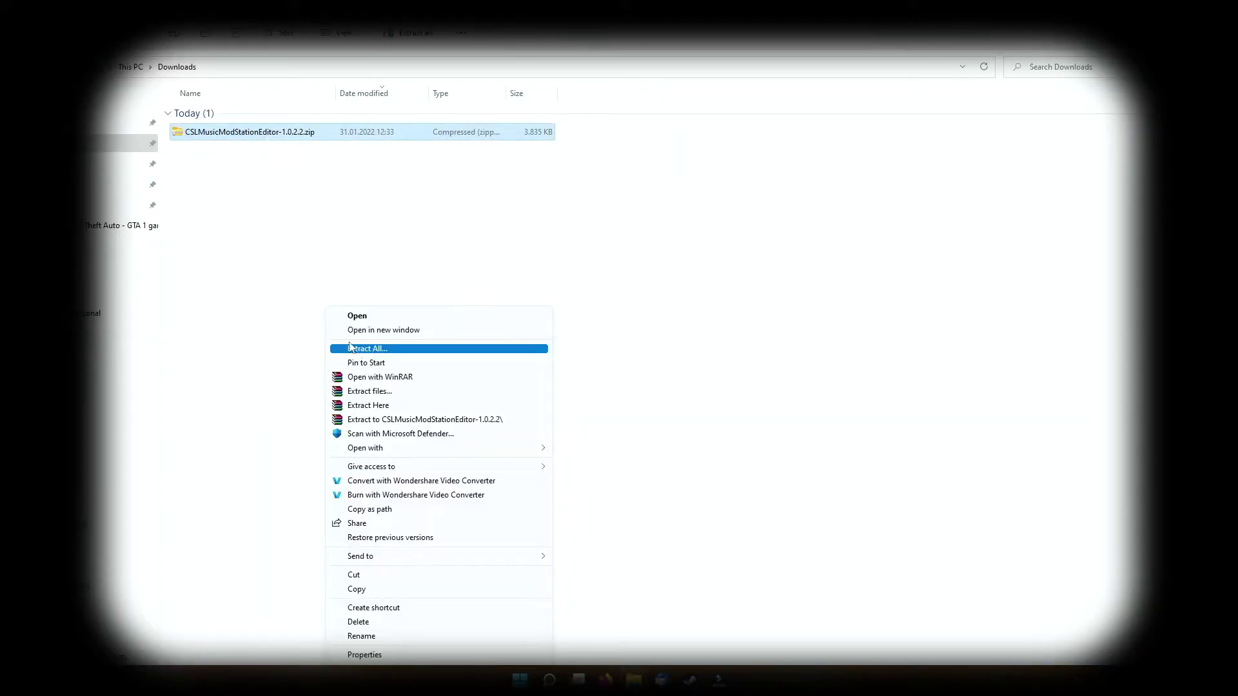
Extract the zip into CSLMusicModStationEditor-1.0.2.2 and open that folder
{"action": "left_click", "coordinate": [446, 424]}
{"action": "double_click", "coordinate": [259, 158]}
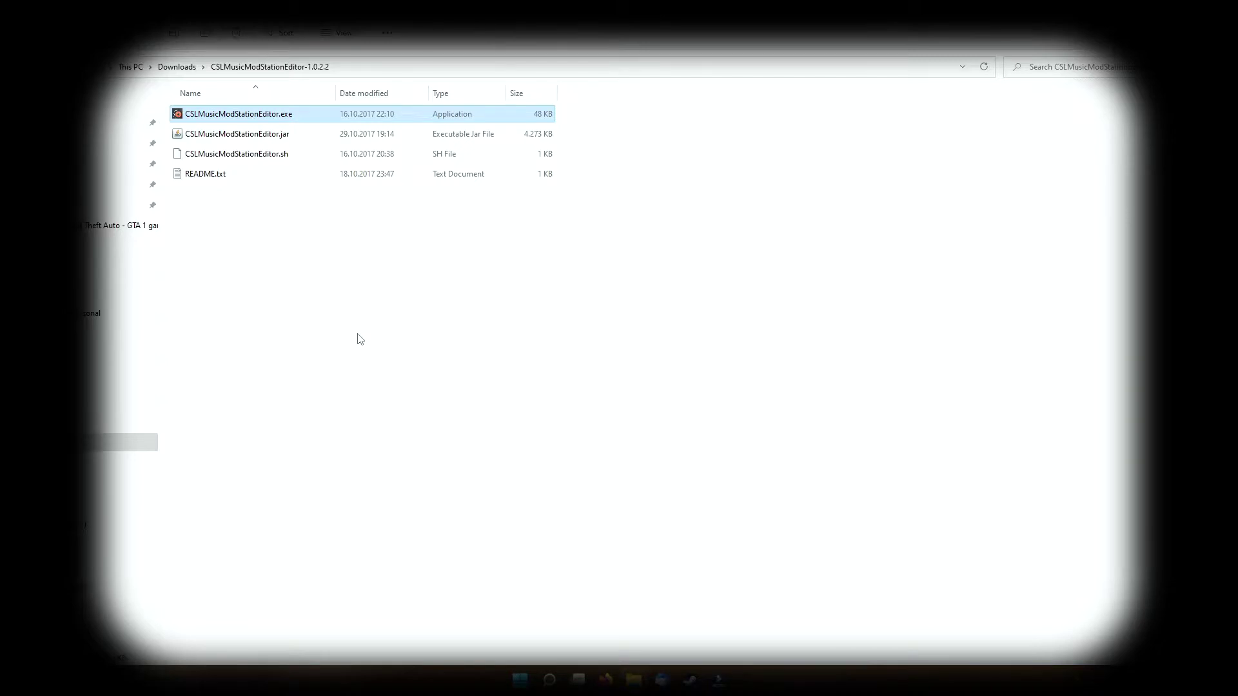
{"action": "left_click", "coordinate": [365, 350]}
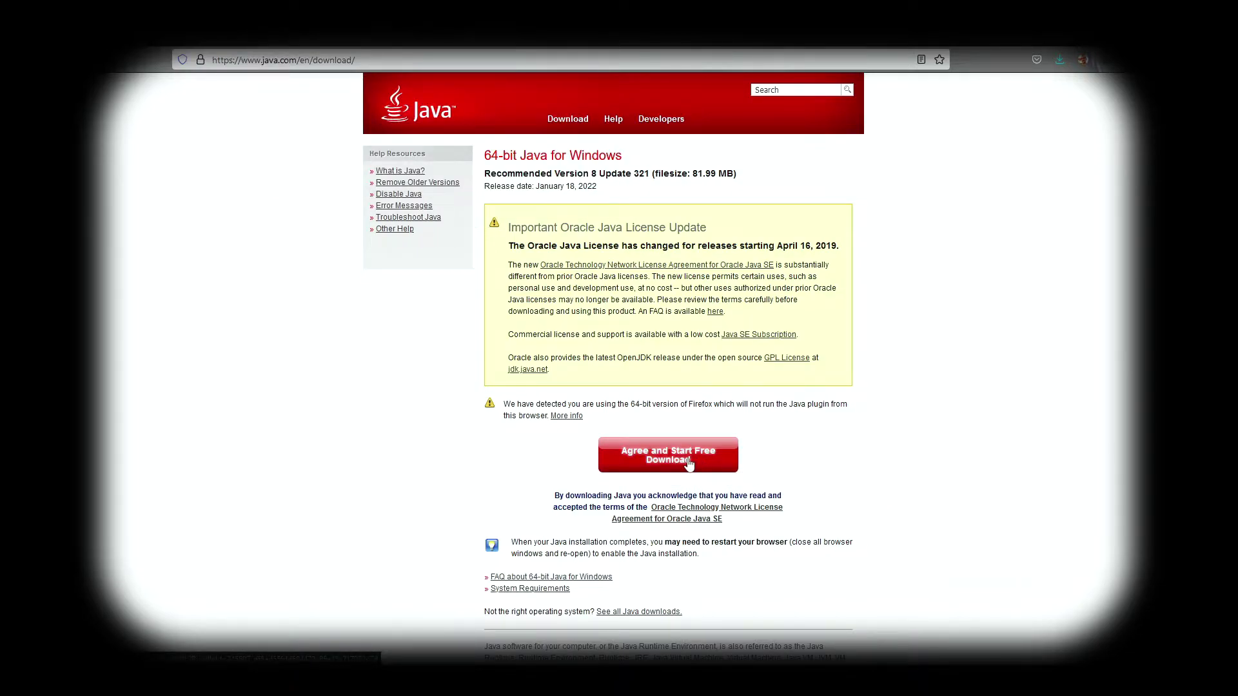
Download the free Java installer, open it, and install Java 8 Update 321
{"action": "left_click", "coordinate": [689, 461]}
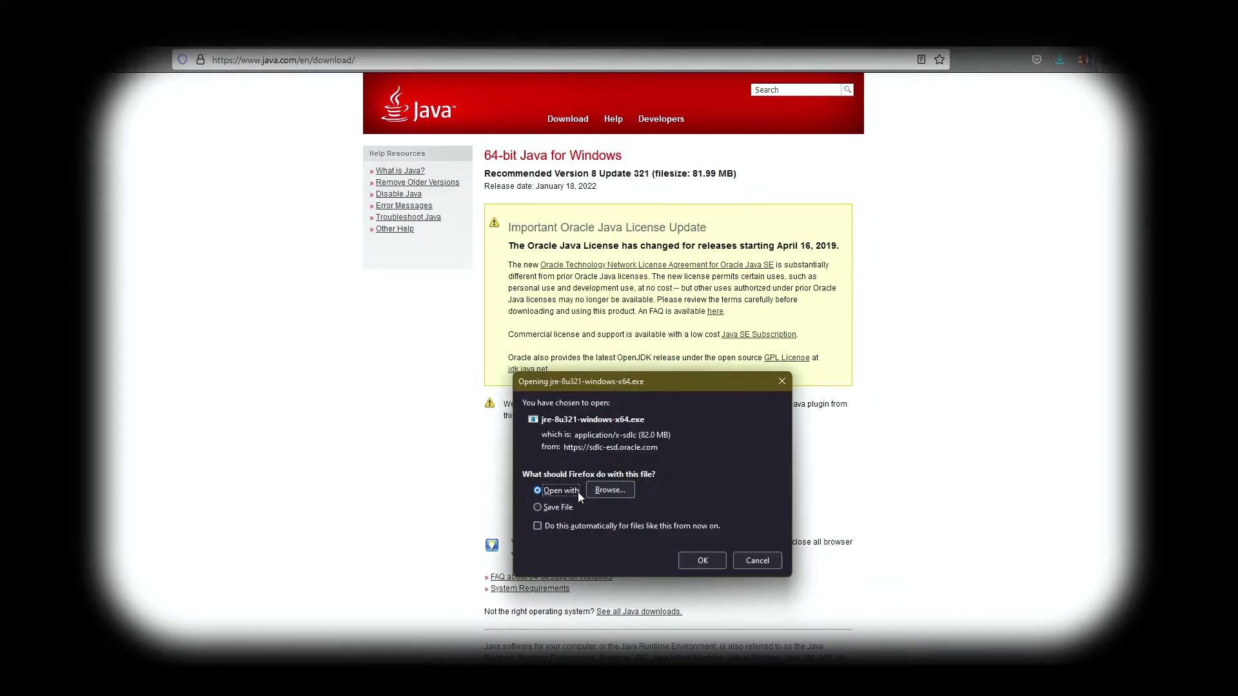
{"action": "left_click", "coordinate": [714, 562]}
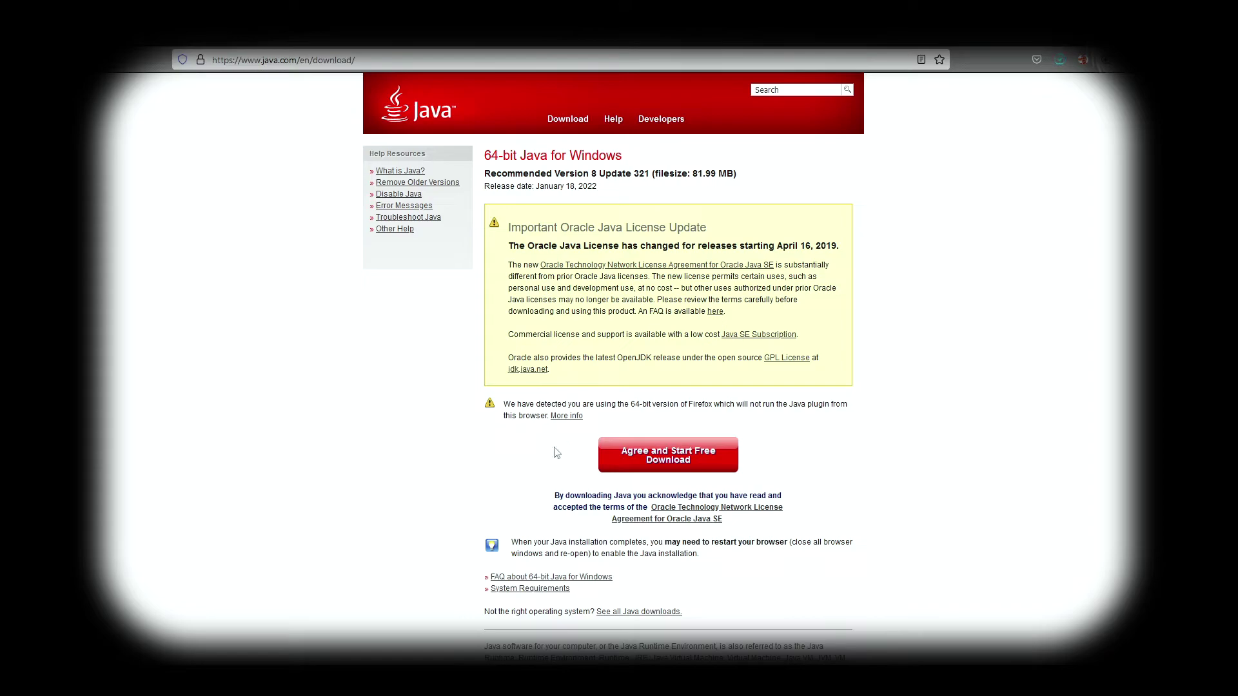
{"action": "left_click", "coordinate": [727, 456]}
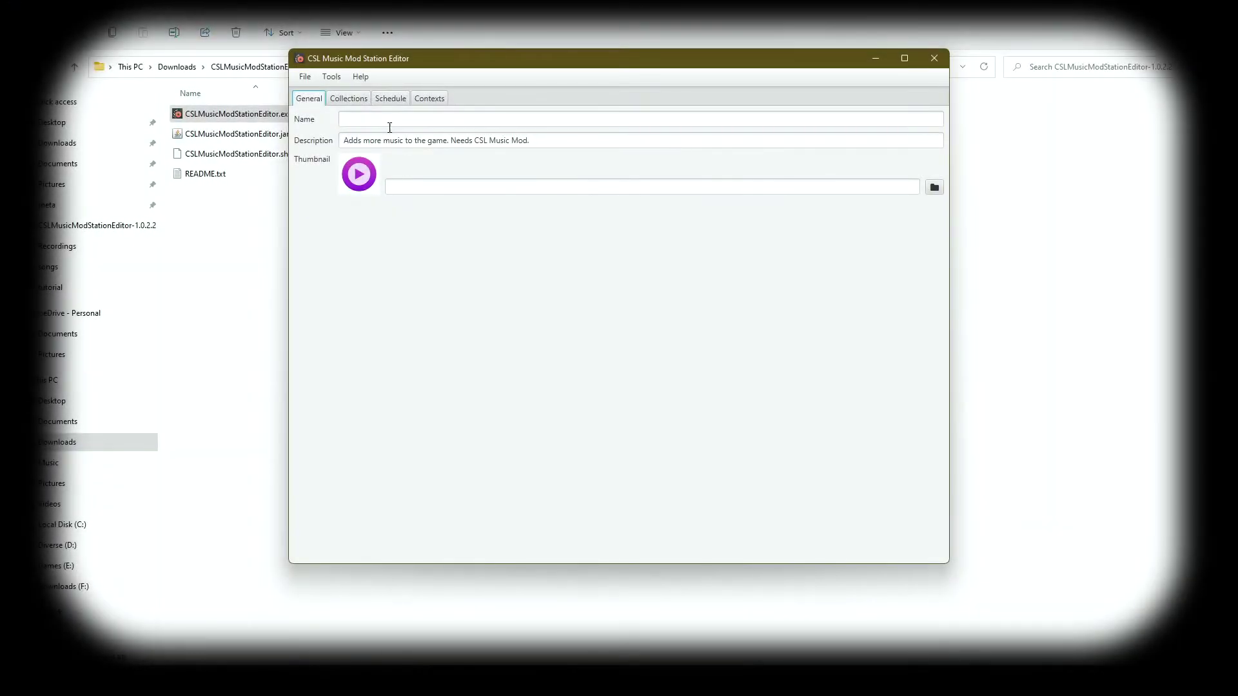
Finish the name 'Grand Theft Auto 2' and paste the new original-soundtrack description over the old one
{"action": "type", "text": "rand Theft Auto 2"}
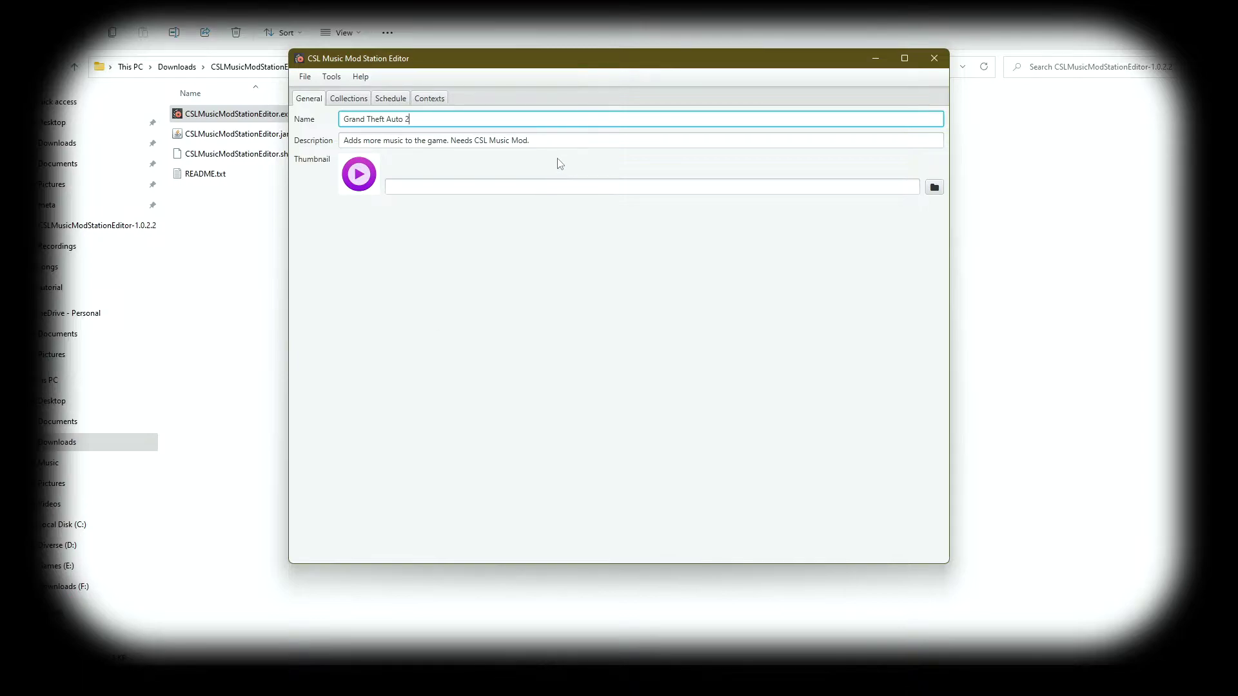
{"action": "left_click", "coordinate": [566, 144]}
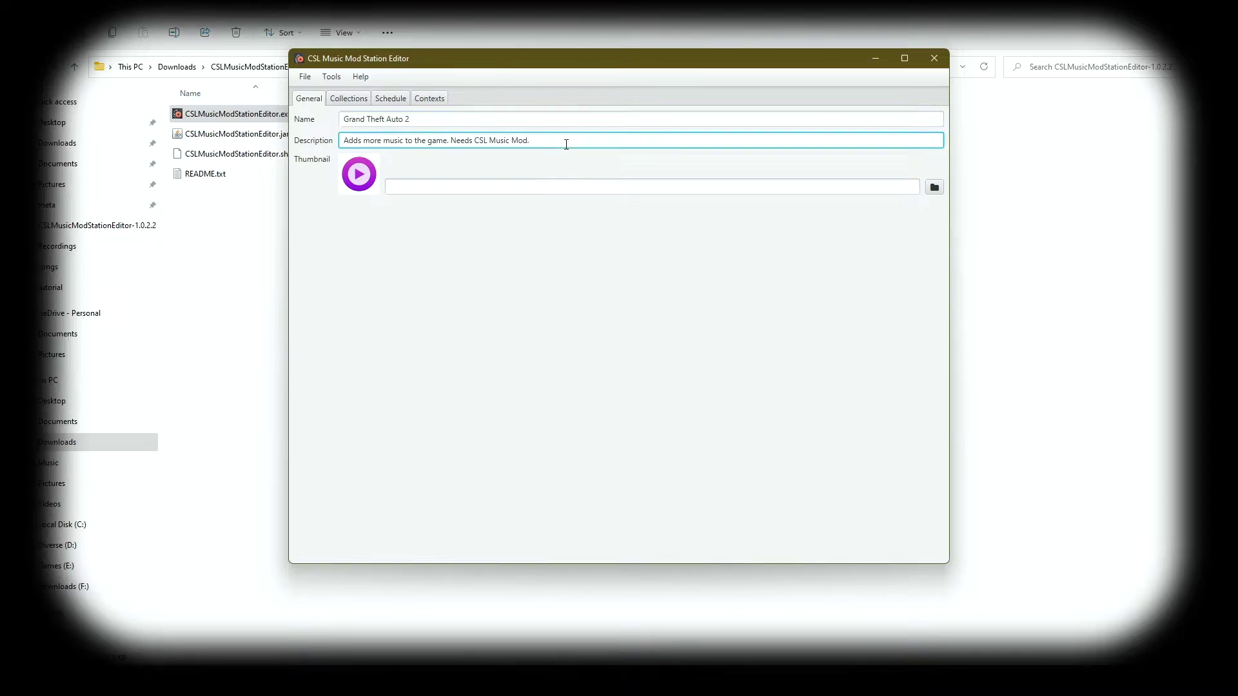
{"action": "key", "text": "ctrl+a"}
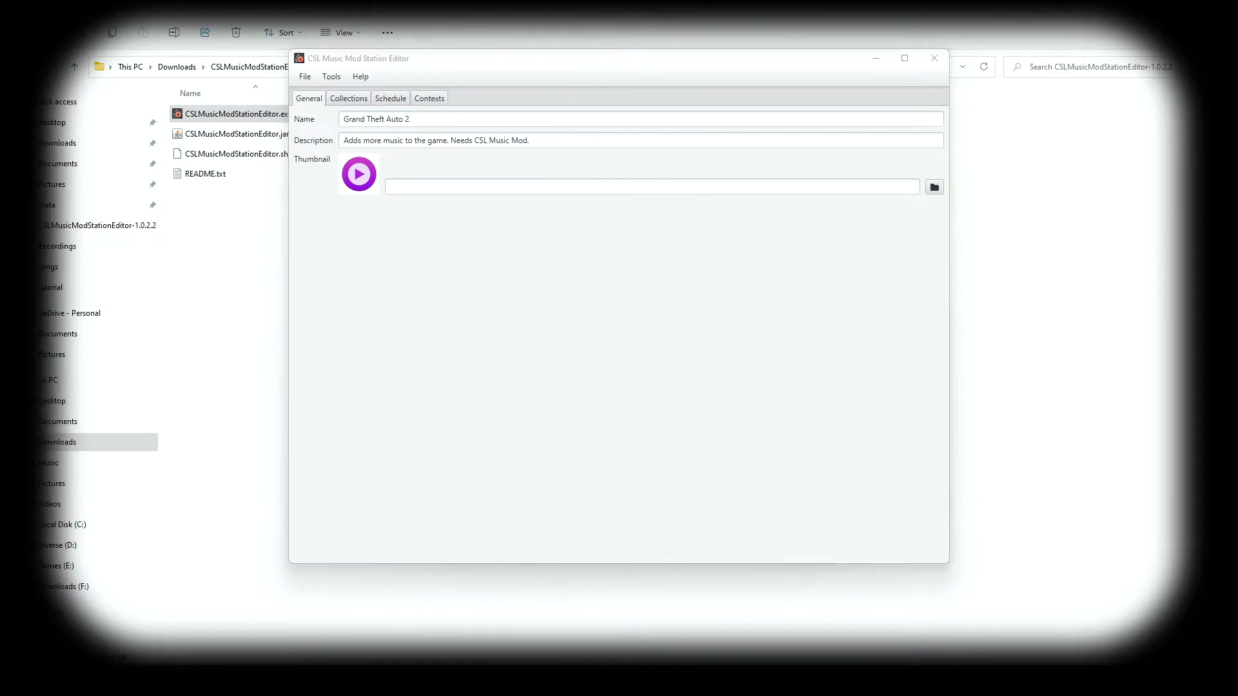
{"action": "left_click", "coordinate": [626, 155]}
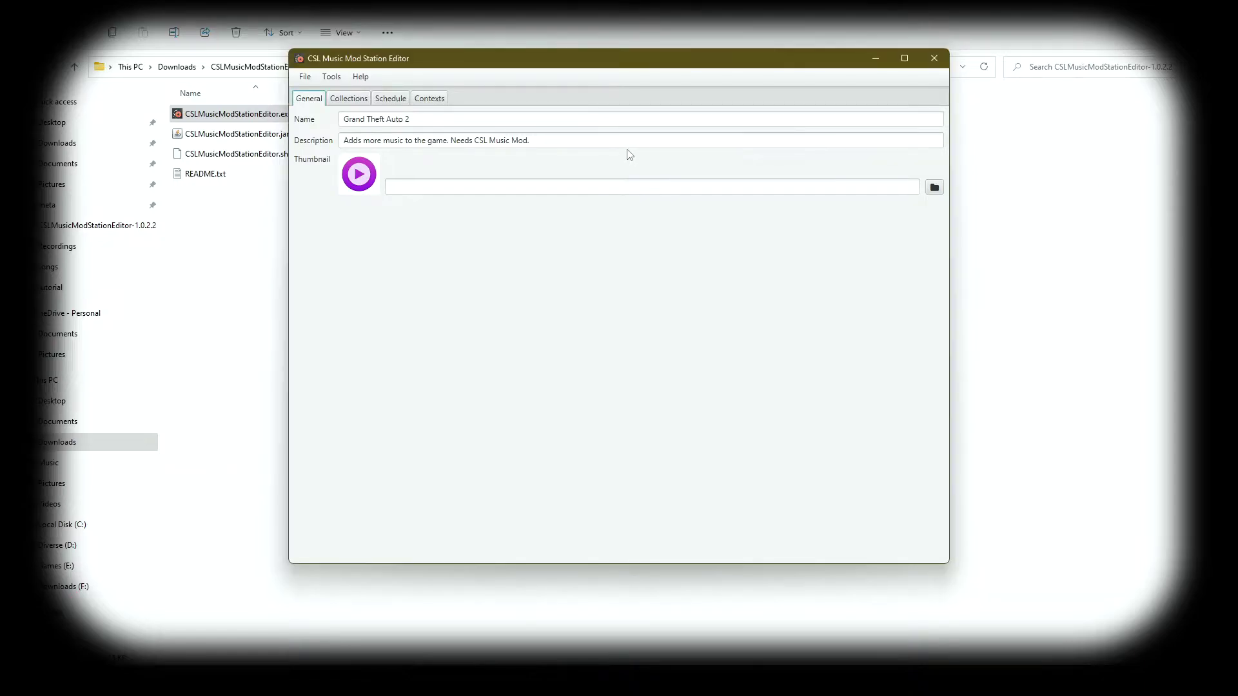
{"action": "key", "text": "ctrl+a"}
{"action": "type", "text": "The original soundtrack and radio music from Grand Theft Auto 2."}
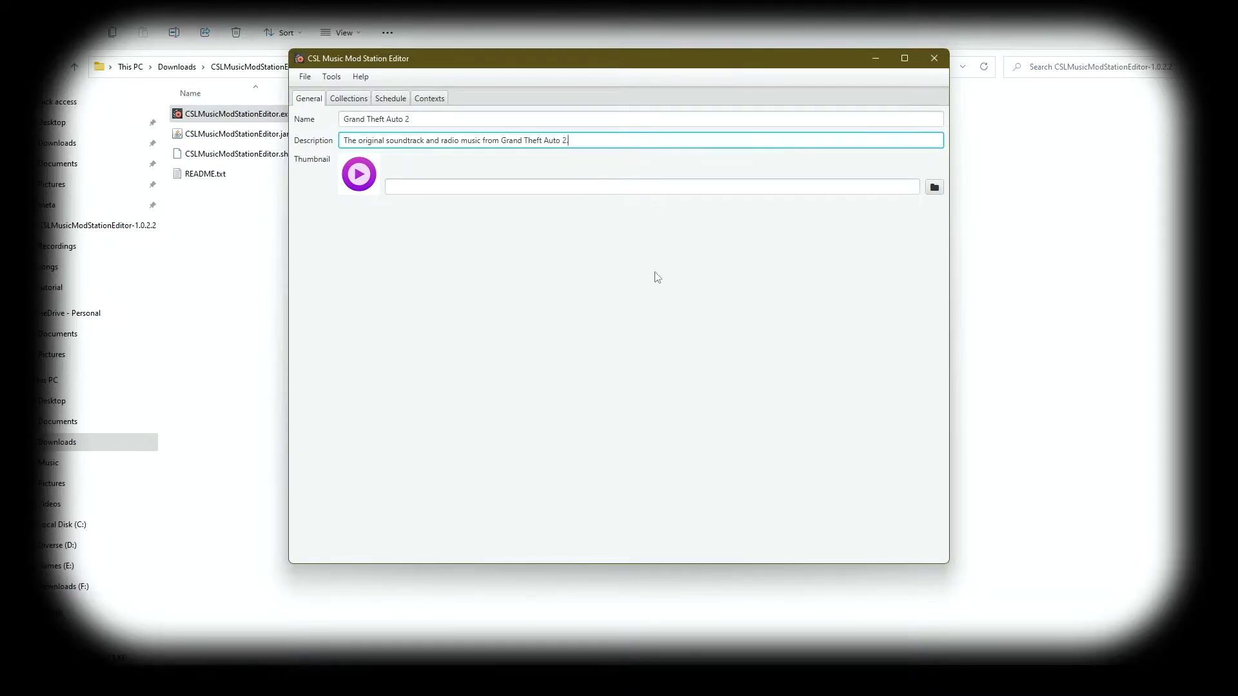
{"action": "left_click", "coordinate": [544, 161]}
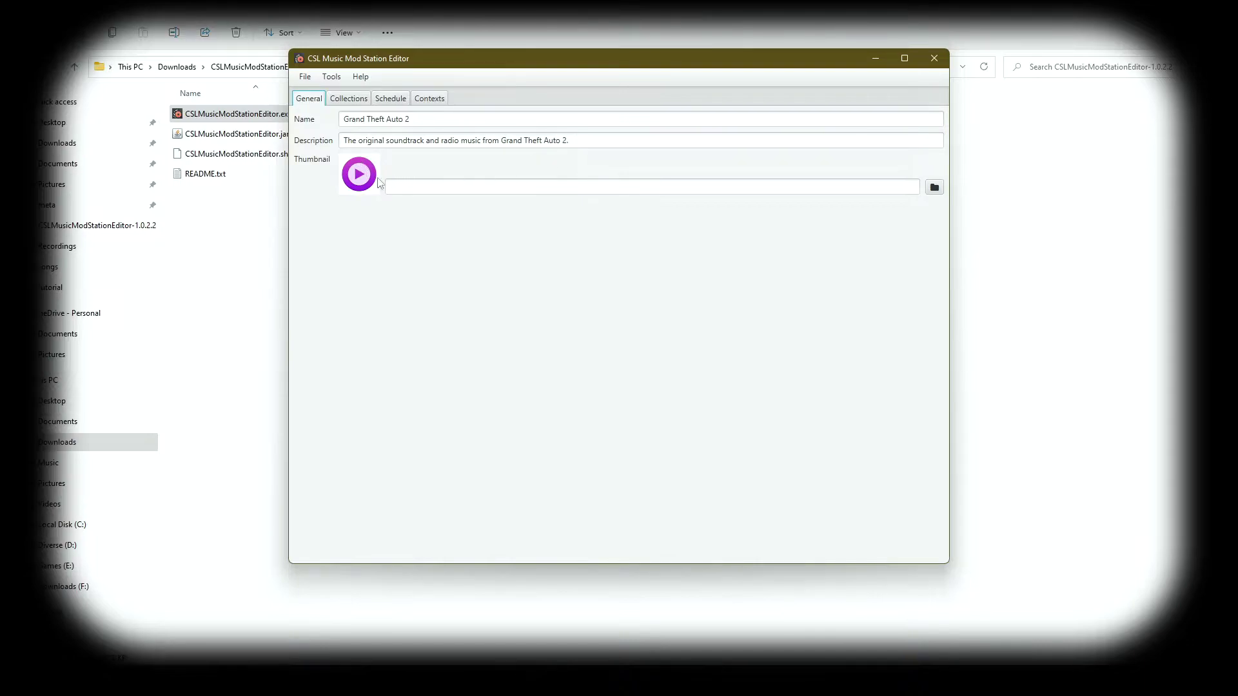
{"action": "left_click", "coordinate": [581, 141]}
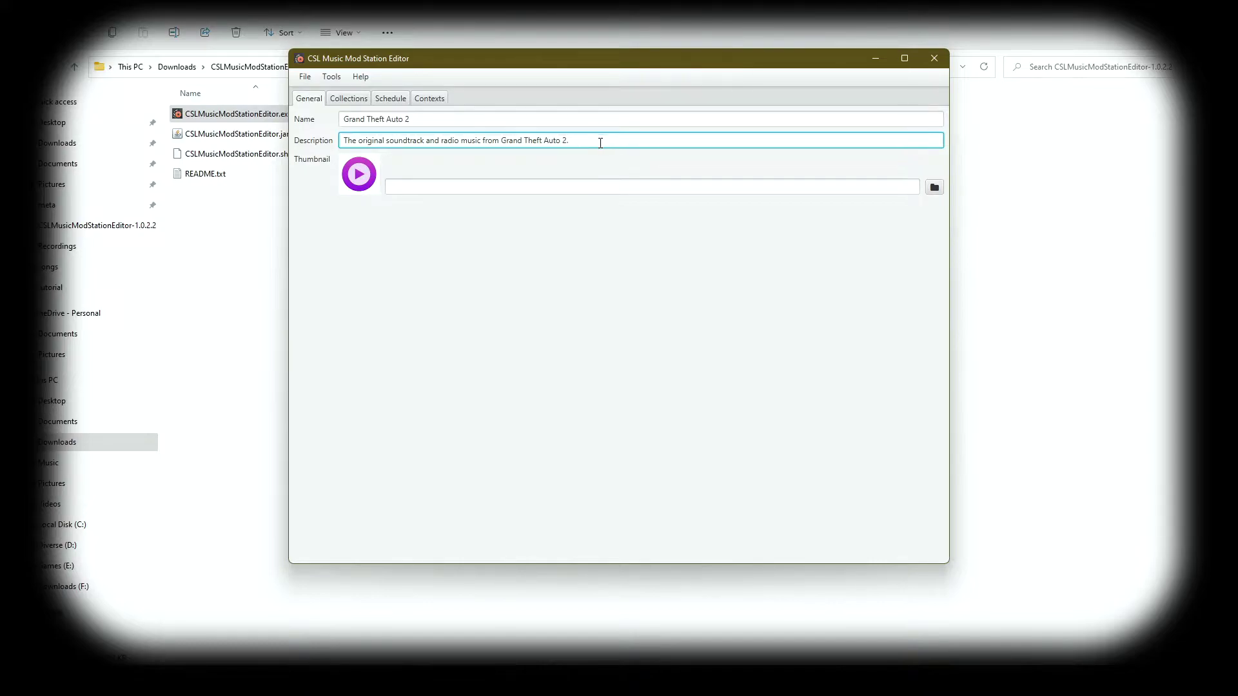
{"action": "left_click", "coordinate": [558, 171]}
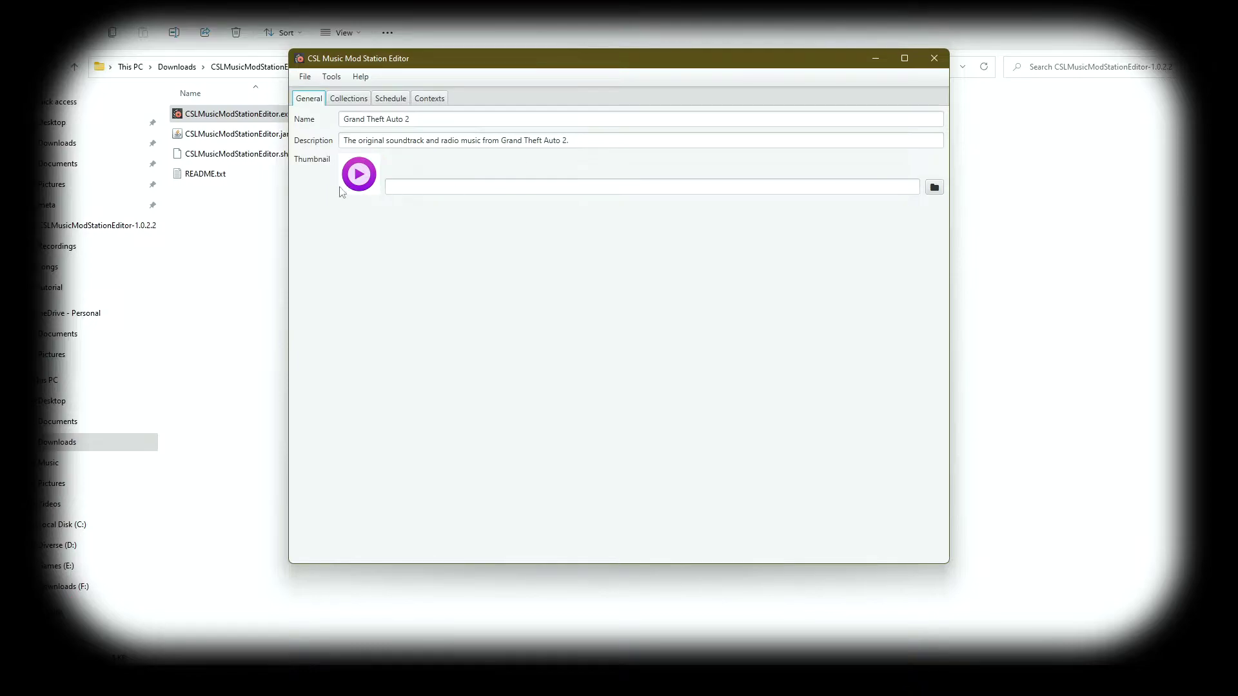
Choose gta2.png from the Pictures folder as the station's thumbnail image
{"action": "left_click", "coordinate": [934, 187]}
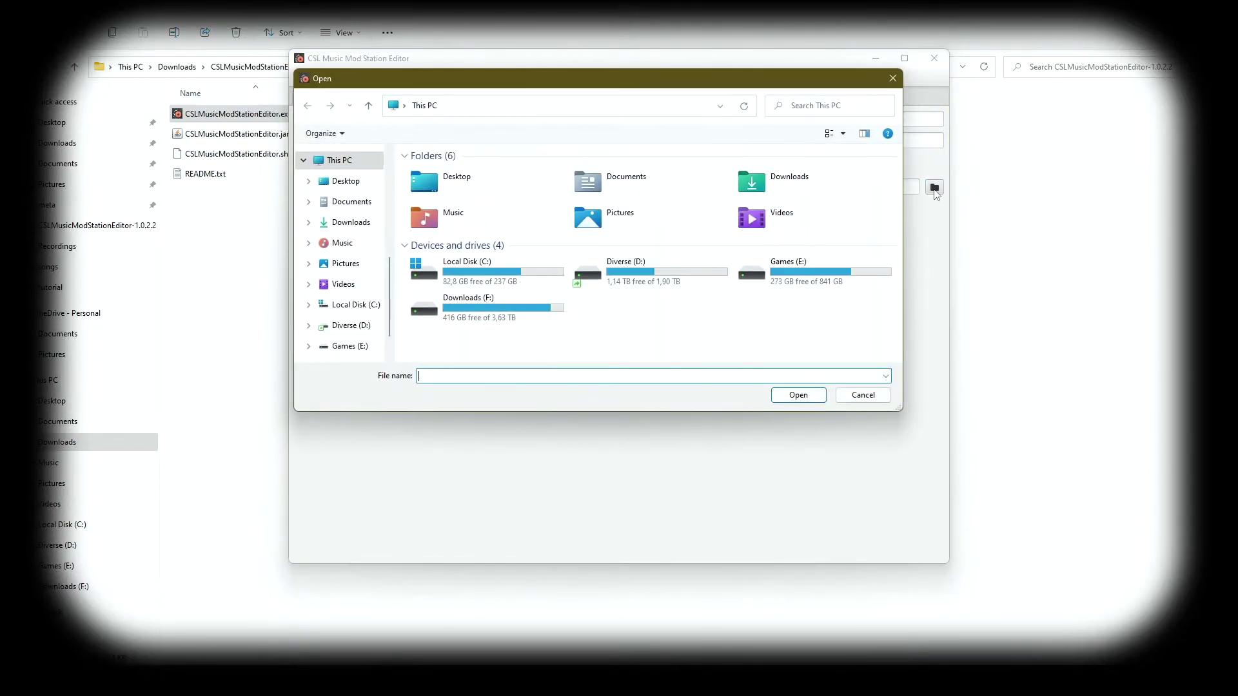
{"action": "double_click", "coordinate": [624, 218]}
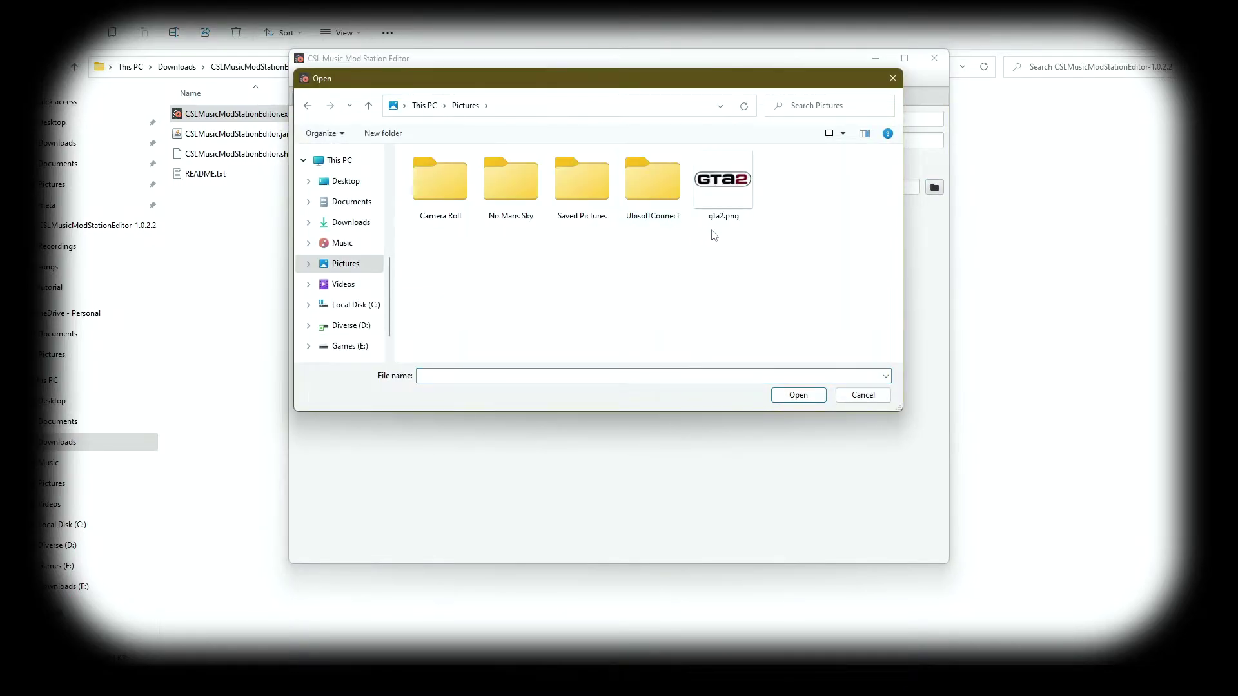
{"action": "left_click", "coordinate": [714, 204]}
{"action": "left_click", "coordinate": [796, 394]}
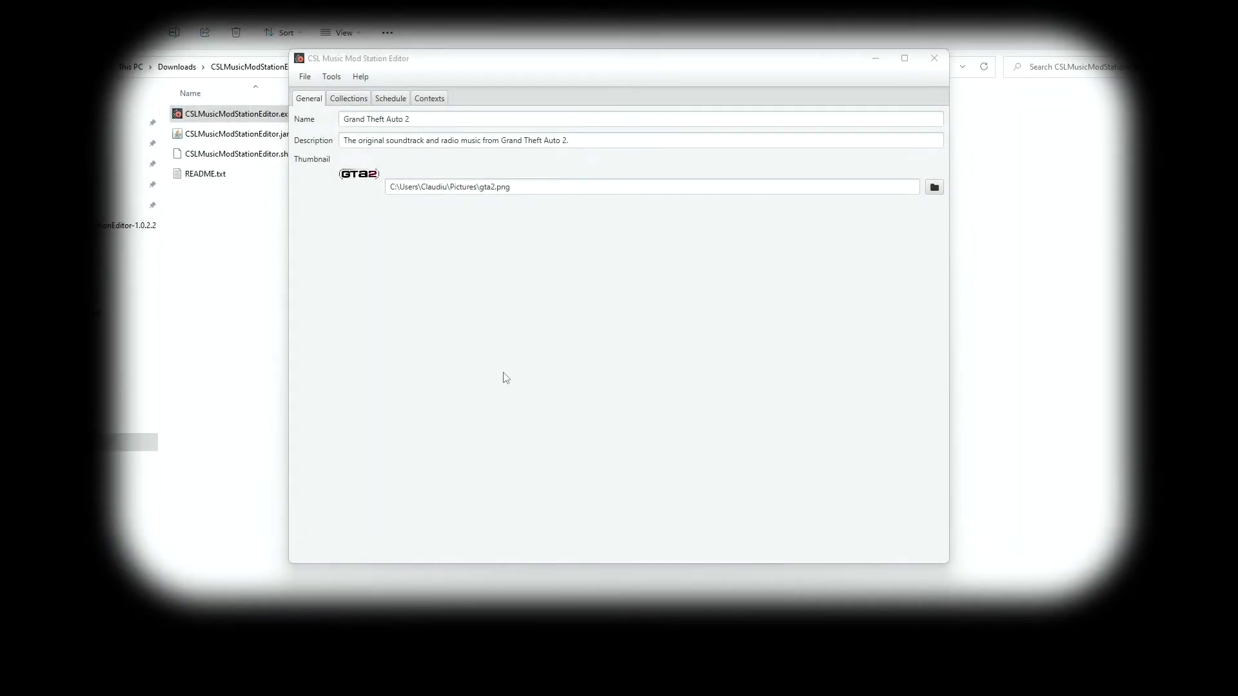
On the Collections tab, create a collection named TEST and select it for song editing
{"action": "left_click", "coordinate": [349, 100]}
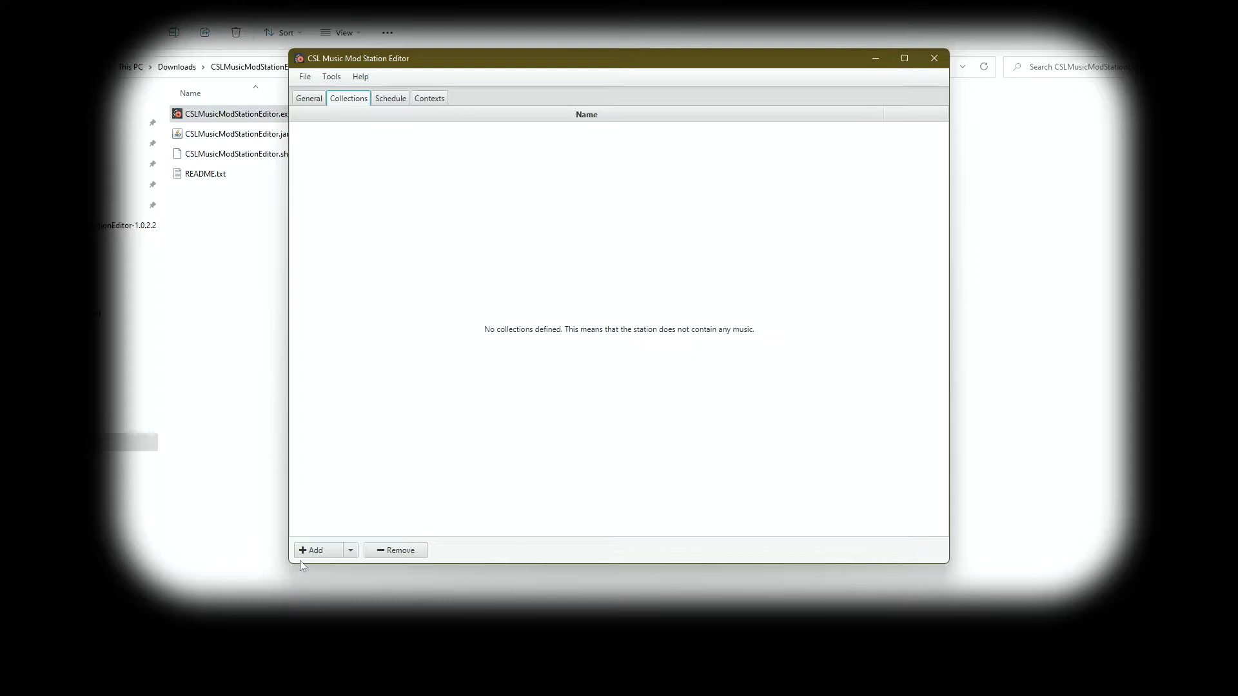
{"action": "left_click", "coordinate": [316, 552]}
{"action": "left_click", "coordinate": [316, 552]}
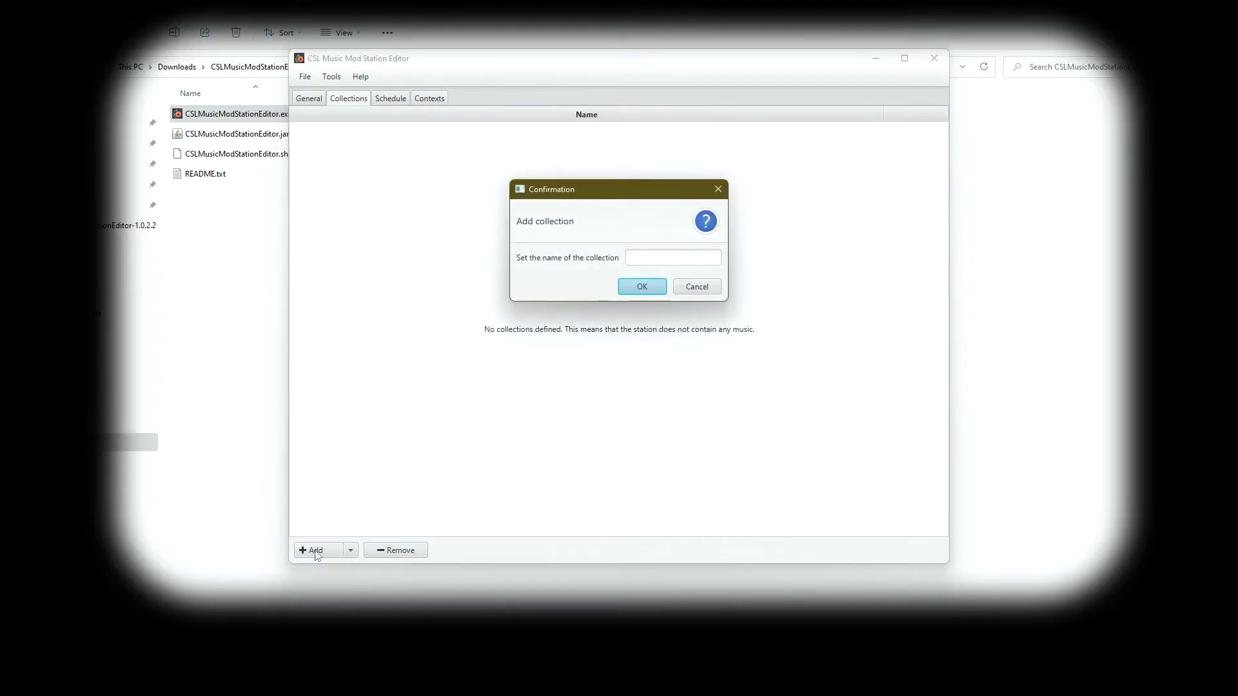
{"action": "left_click", "coordinate": [648, 263]}
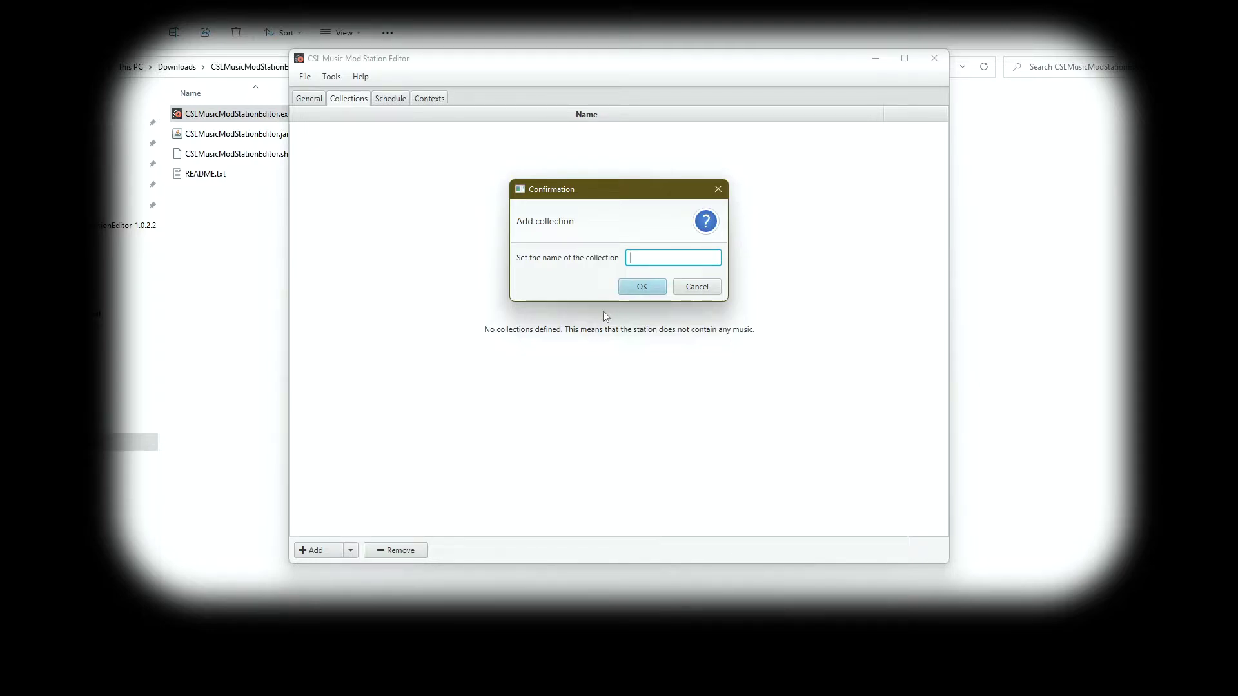
{"action": "type", "text": "TEST"}
{"action": "left_click", "coordinate": [641, 288]}
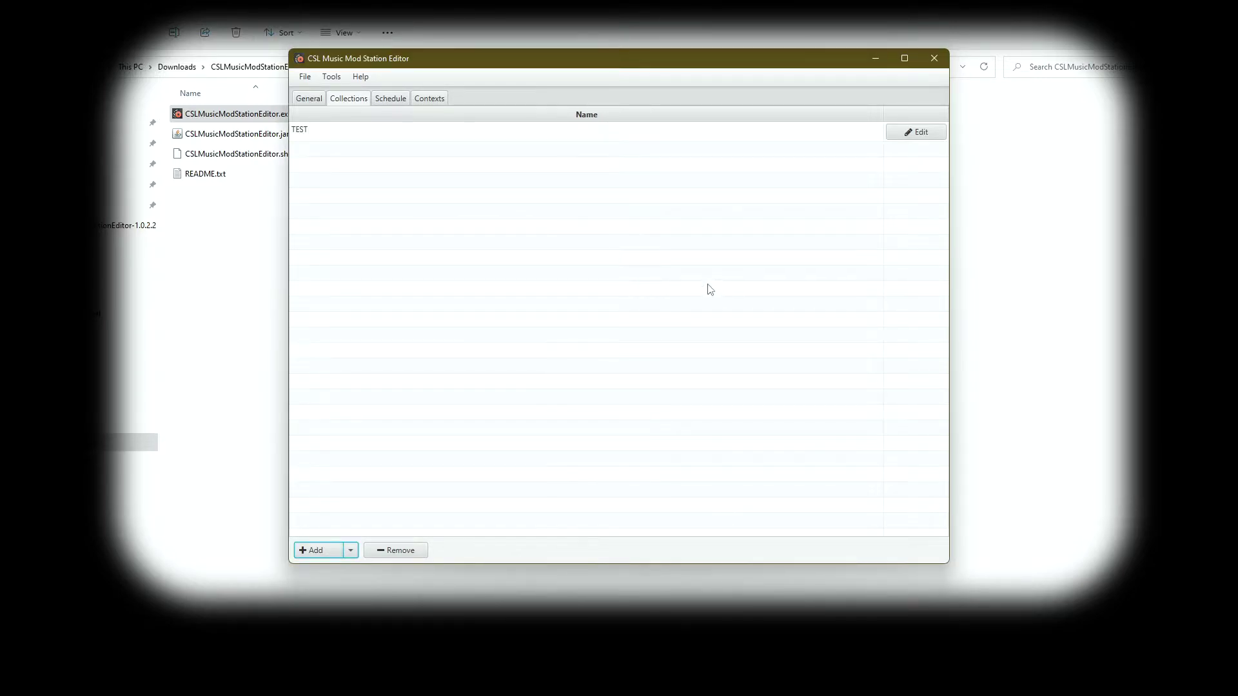
{"action": "left_click", "coordinate": [916, 135]}
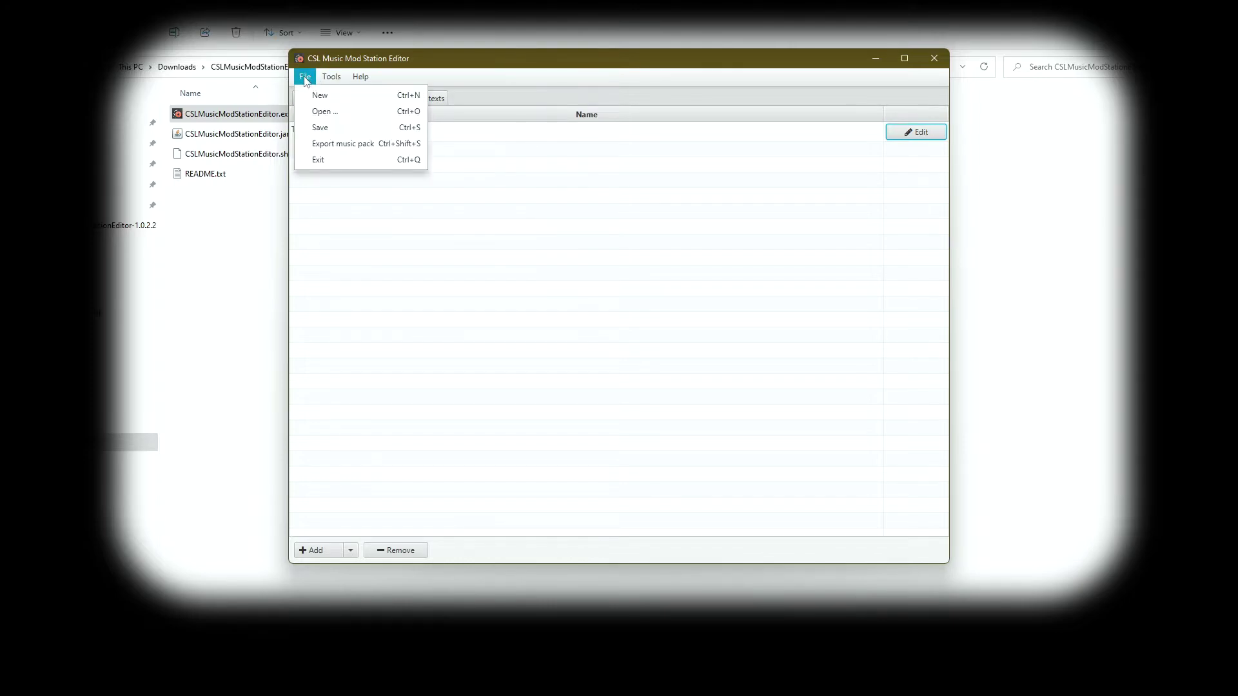
Save the station file as 'Grand Theft Auto 2.json' in Downloads\CSLMusicModStationEditor-1.0.2.2
{"action": "left_click", "coordinate": [319, 128]}
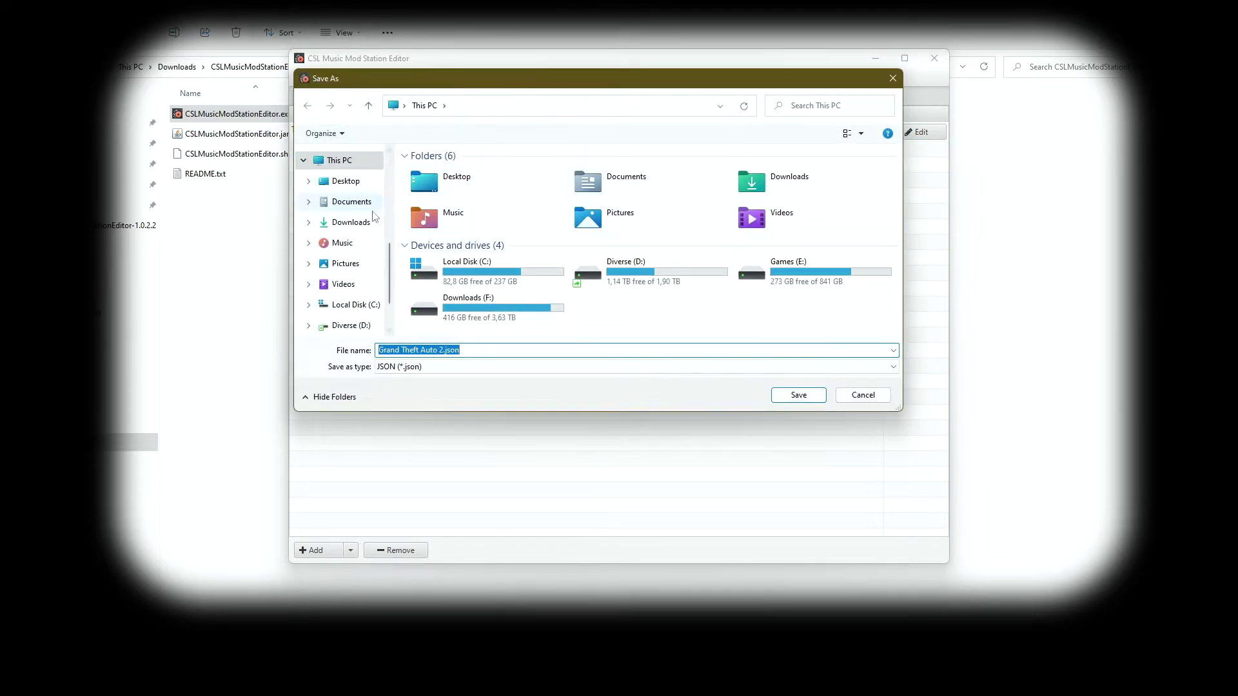
{"action": "left_click", "coordinate": [351, 225]}
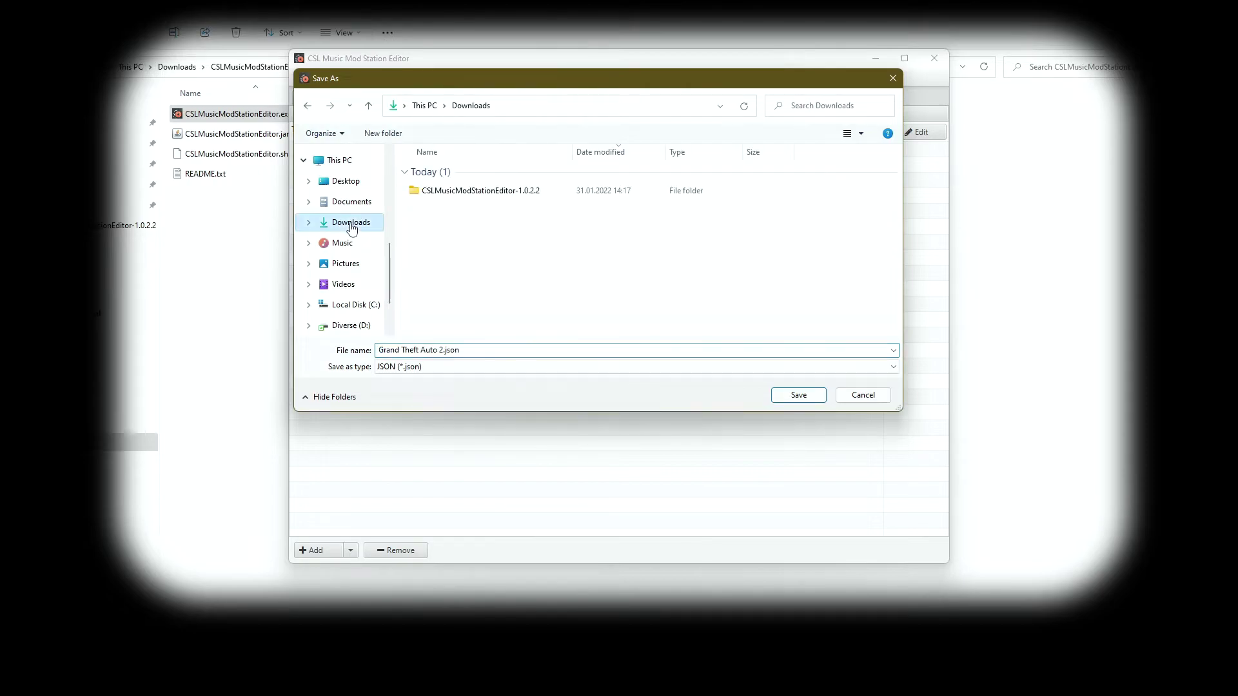
{"action": "double_click", "coordinate": [478, 191]}
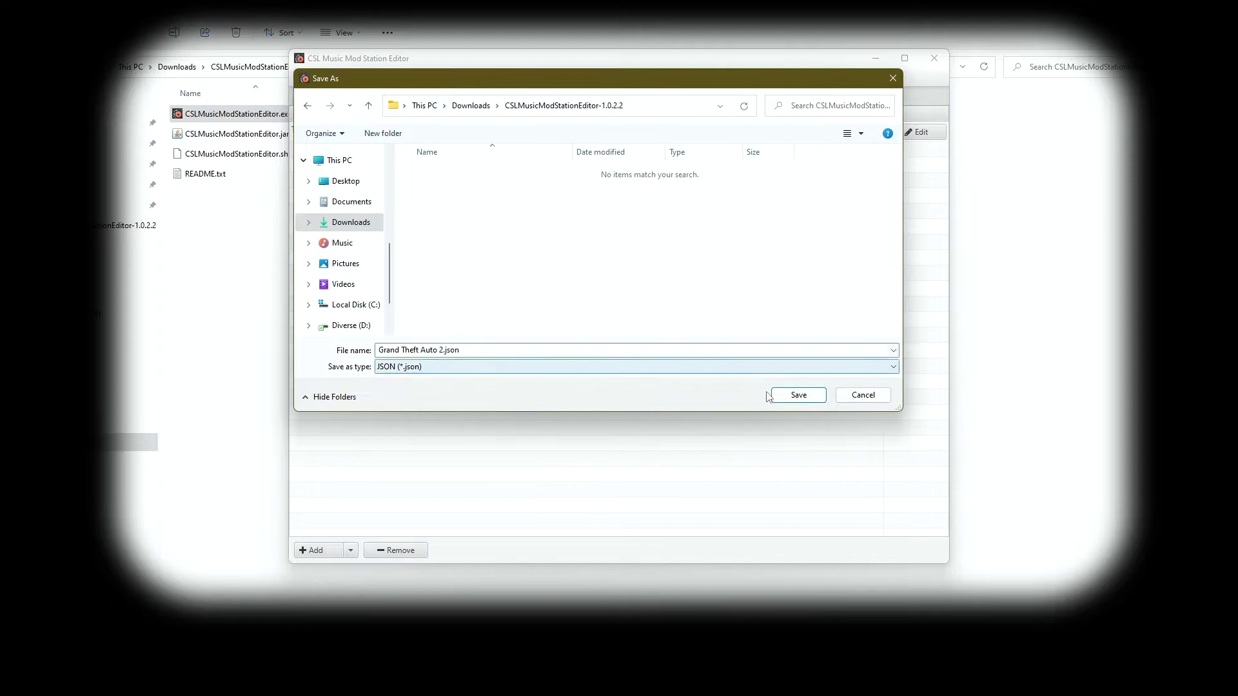
{"action": "left_click", "coordinate": [798, 394]}
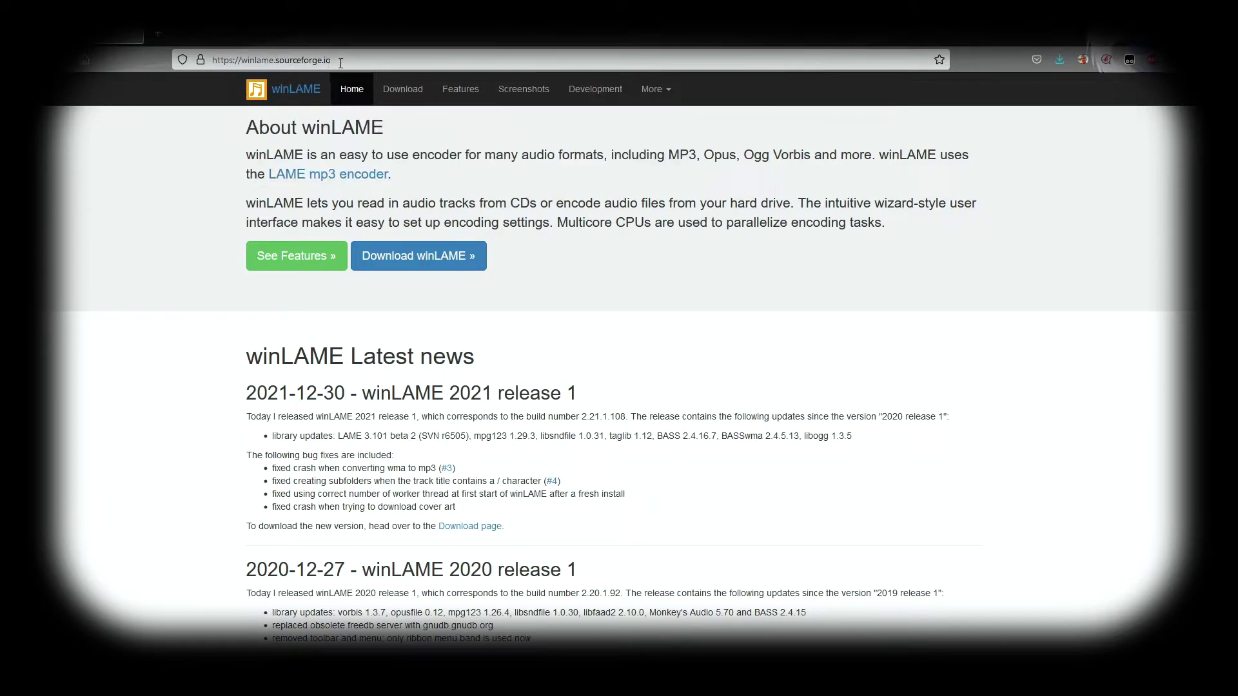
Save winLAME-Setup-2.21.1.108.msi from the winLAME download page to Downloads, then bring that folder forward
{"action": "left_click", "coordinate": [438, 265]}
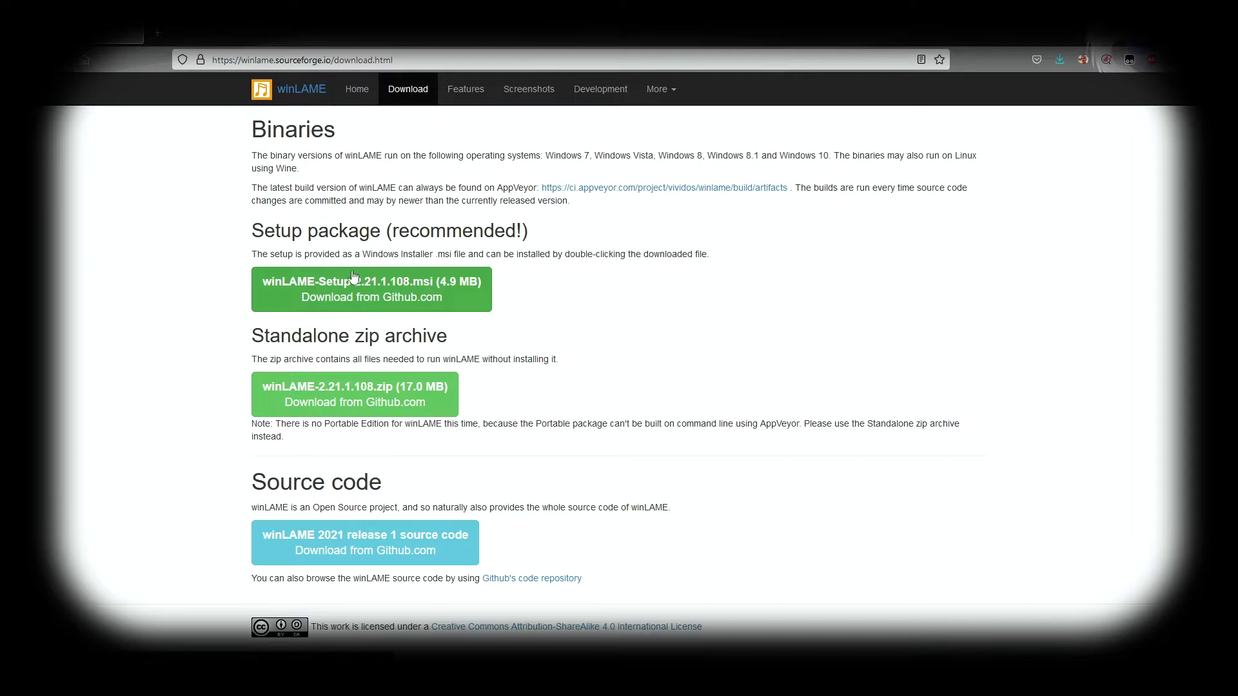
{"action": "left_click", "coordinate": [452, 293]}
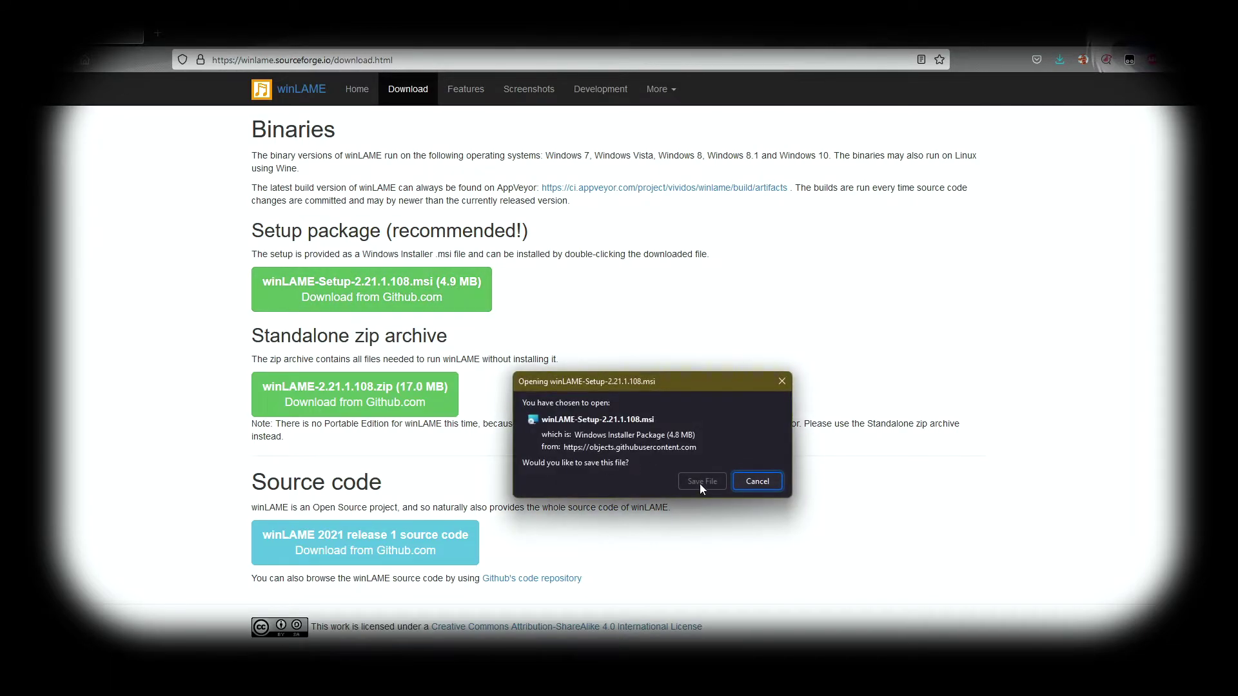
{"action": "left_click", "coordinate": [690, 483]}
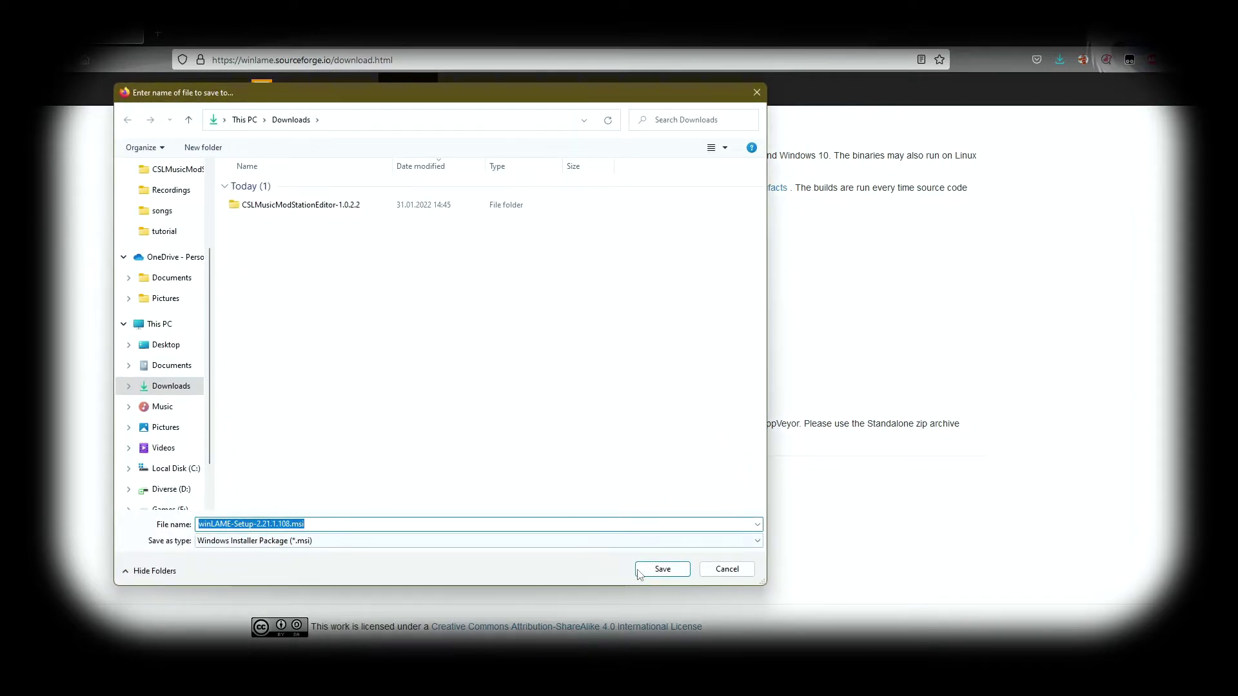
{"action": "left_click", "coordinate": [656, 569]}
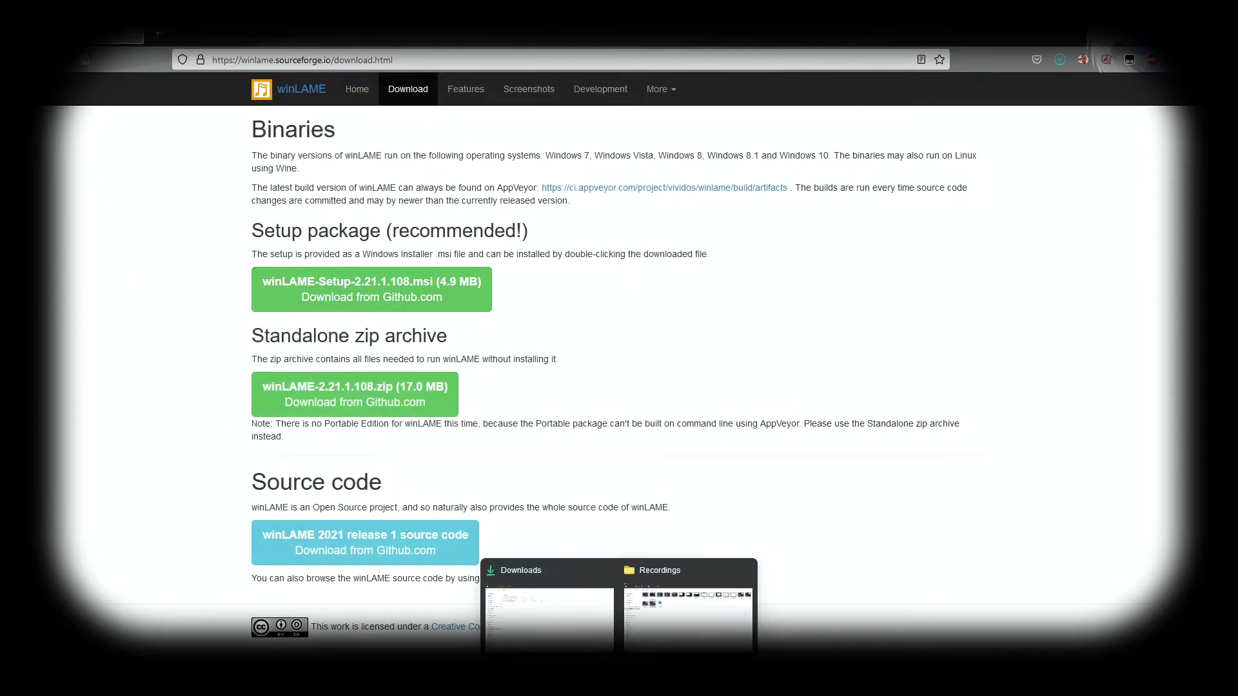
{"action": "left_click", "coordinate": [598, 642]}
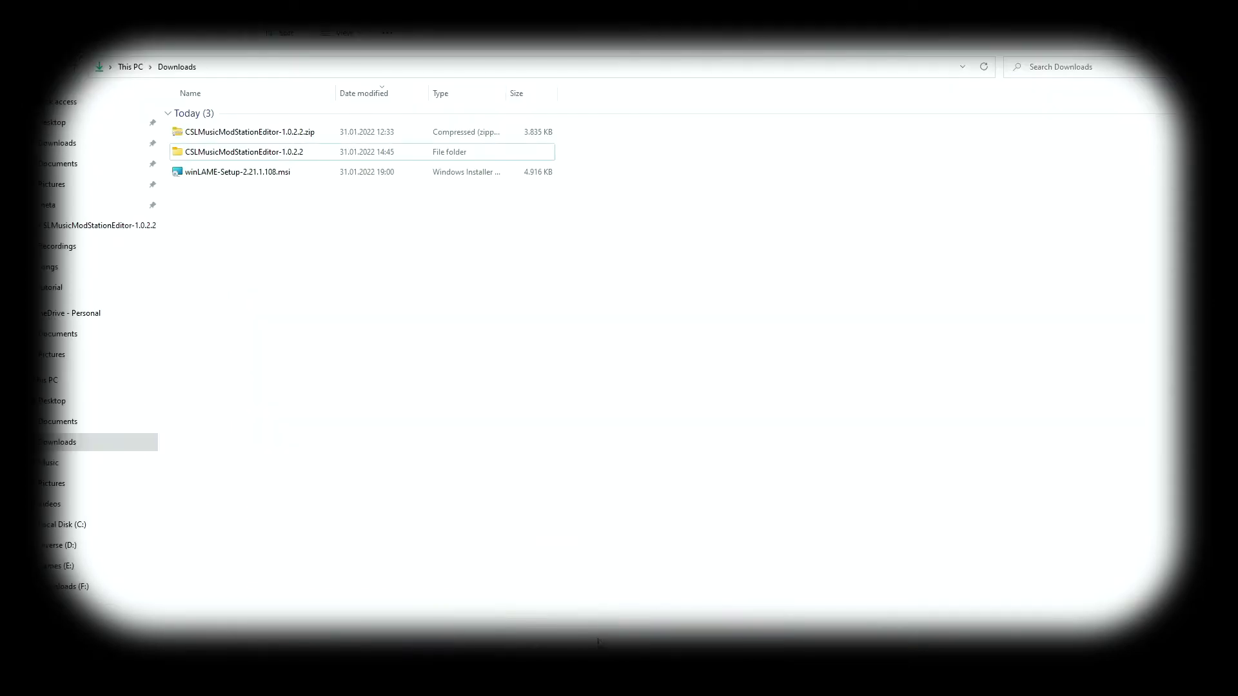
Launch the winLAME .msi installer, running it despite the unrecognised-app warning
{"action": "double_click", "coordinate": [270, 178]}
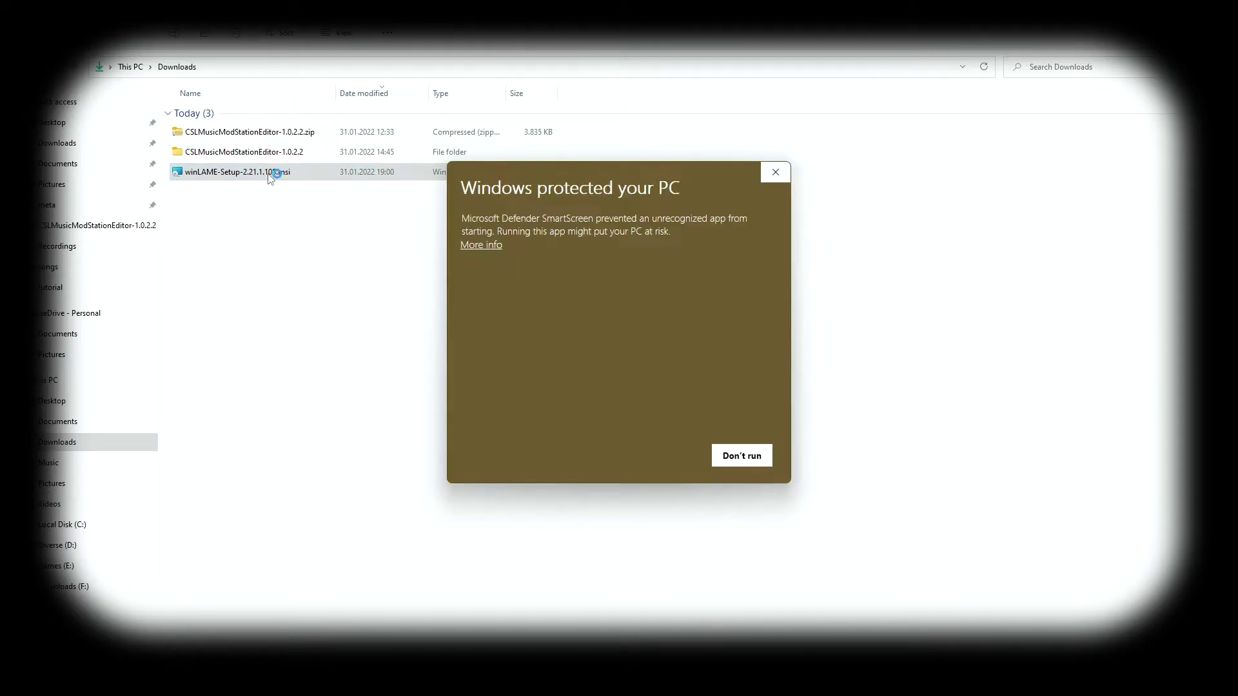
{"action": "left_click", "coordinate": [481, 245]}
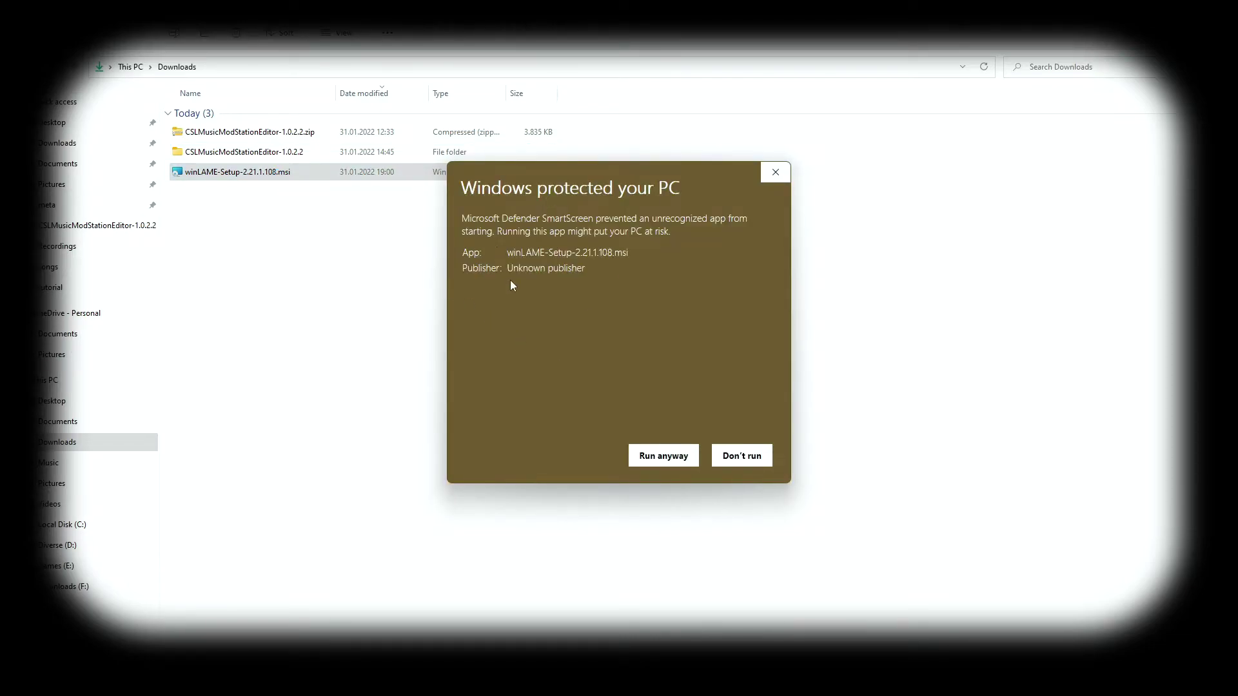
{"action": "left_click", "coordinate": [663, 459]}
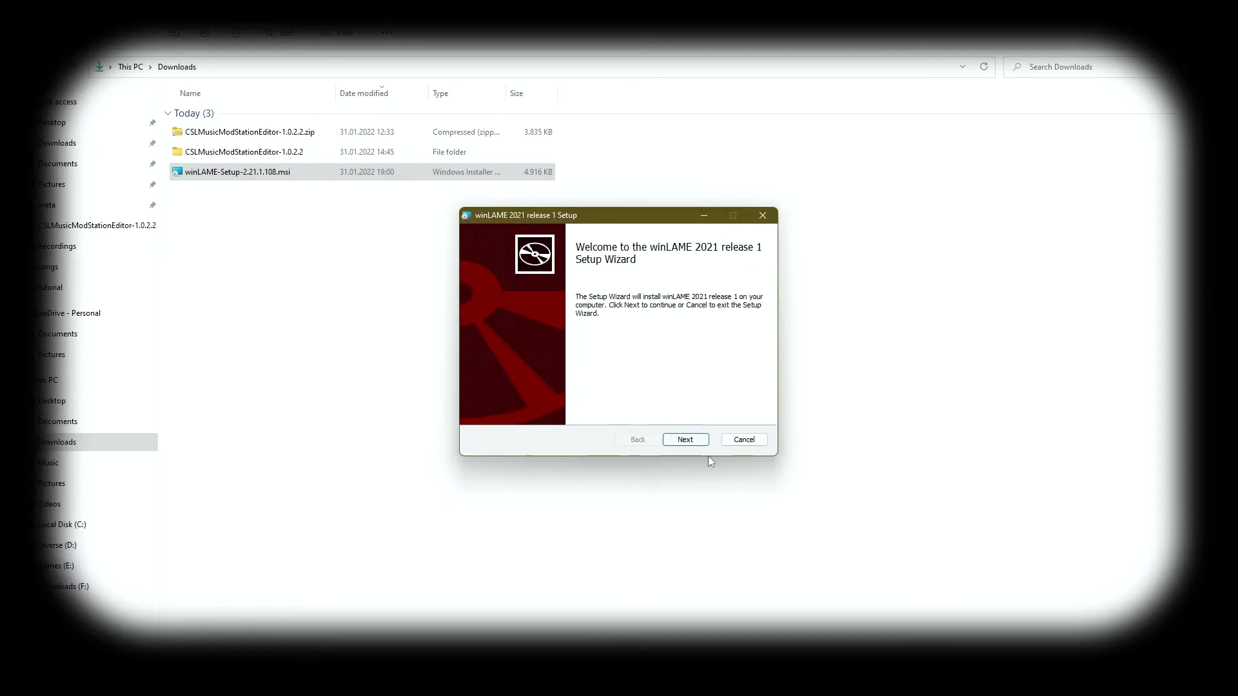
Accept the licence, keep the default folder, install, and launch winLAME 2021 release 1
{"action": "left_click", "coordinate": [685, 440]}
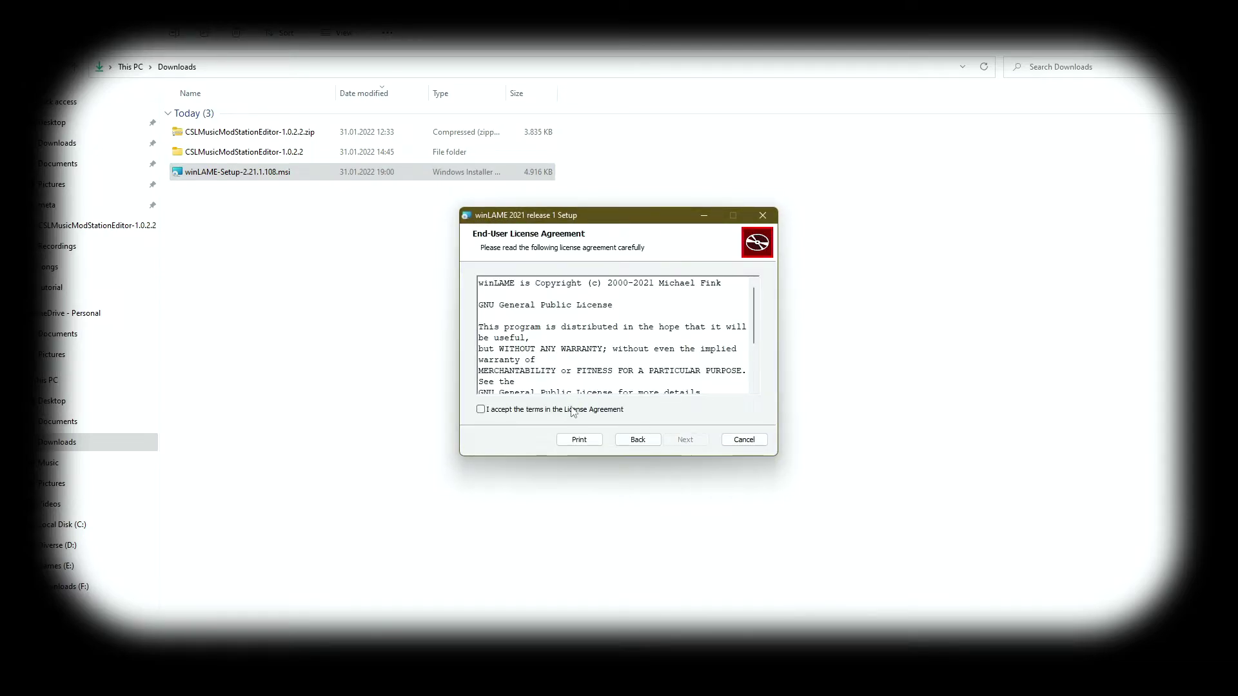
{"action": "left_click", "coordinate": [572, 410]}
{"action": "left_click", "coordinate": [686, 439]}
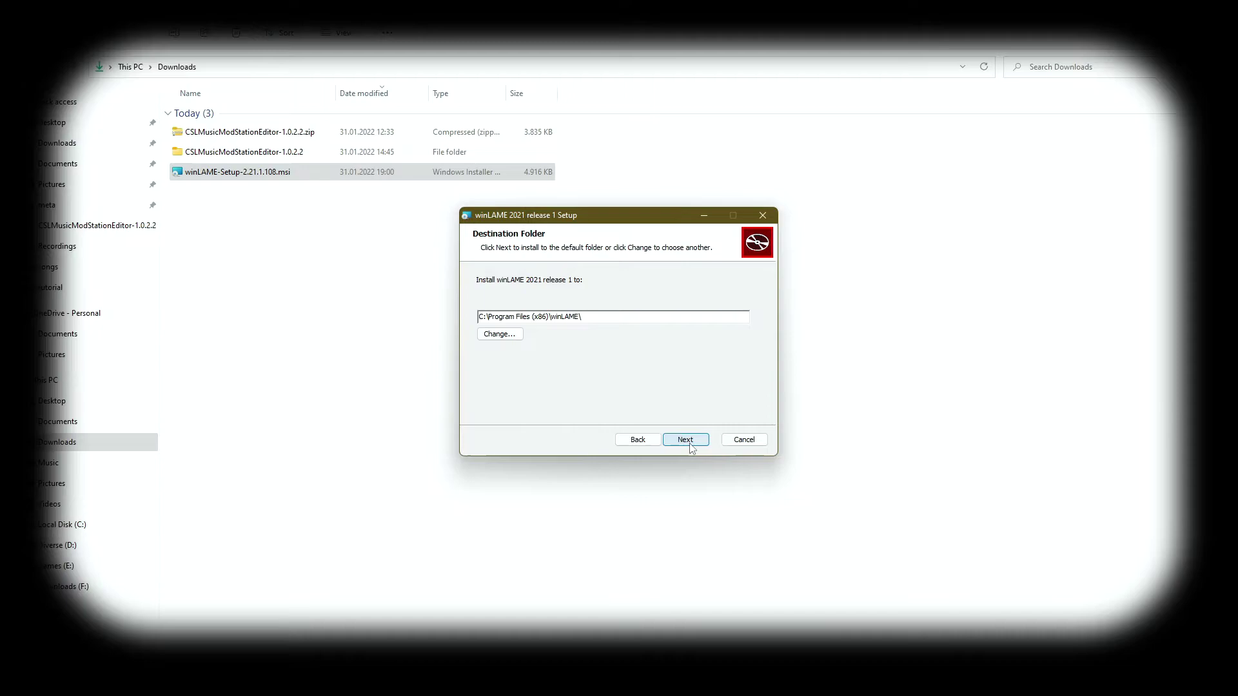
{"action": "left_click", "coordinate": [688, 442]}
{"action": "left_click", "coordinate": [689, 442]}
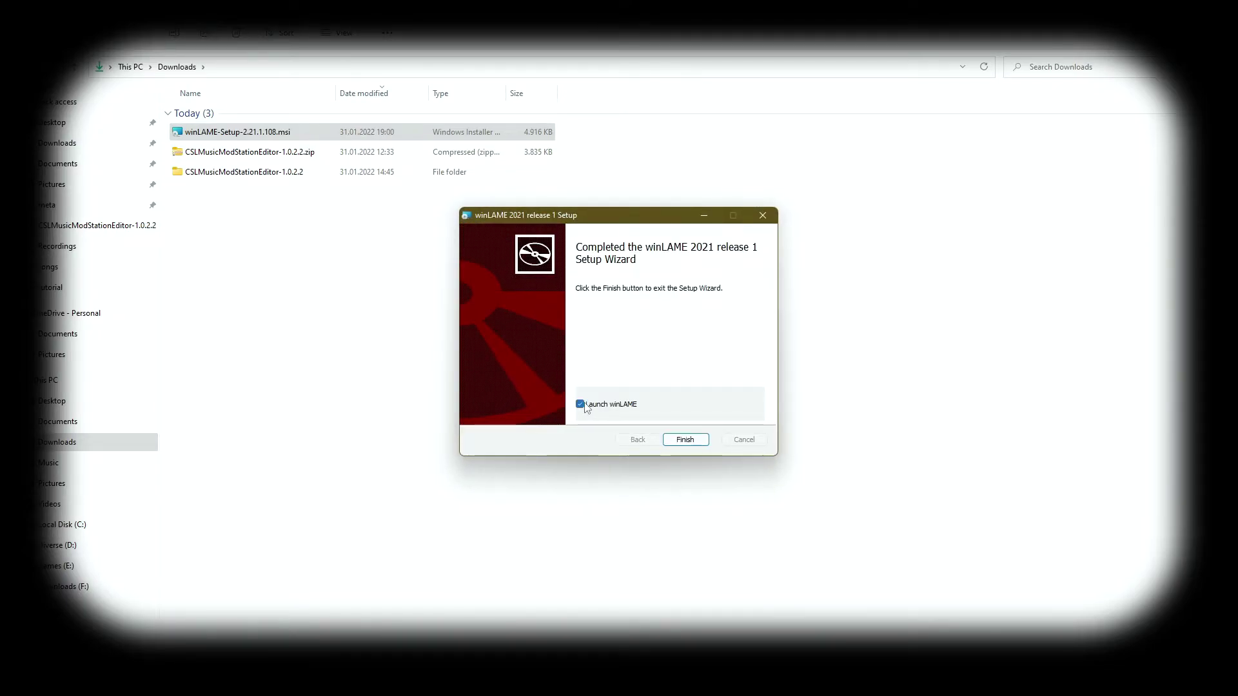
{"action": "left_click", "coordinate": [683, 440]}
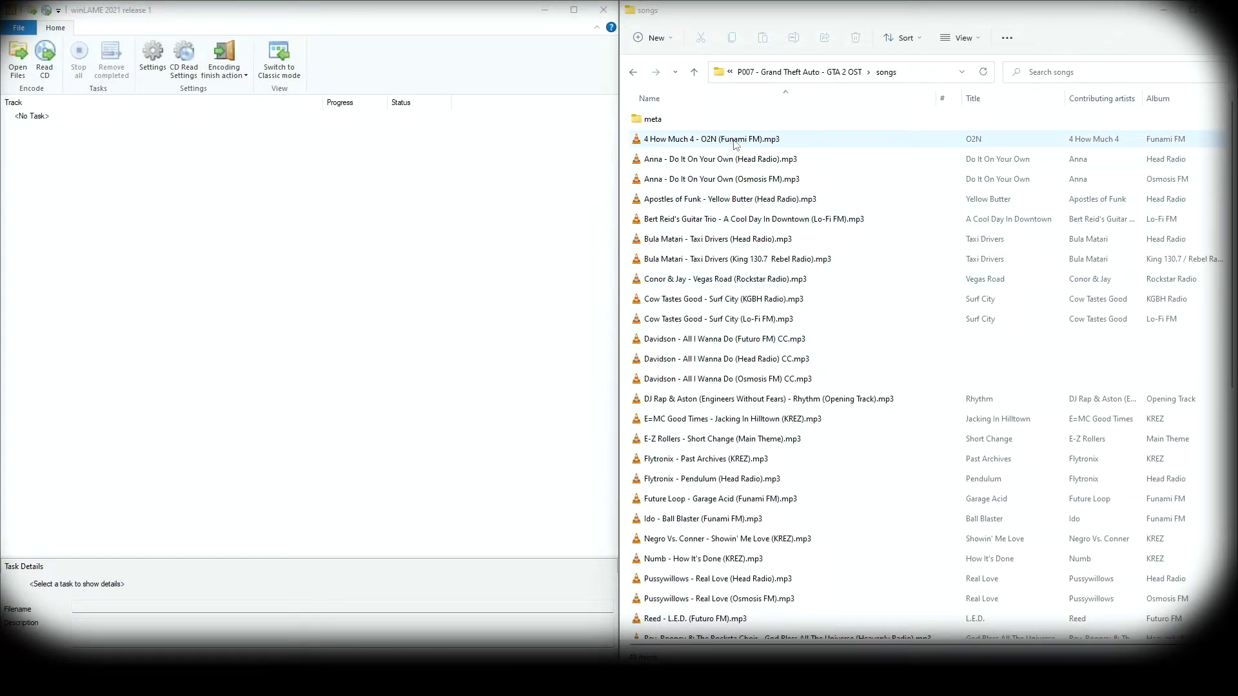
Drag all 48 GTA 2 OST mp3s, from Davidson (Head Radio) onward, into winLAME's input list
{"action": "left_click", "coordinate": [826, 359]}
{"action": "scroll", "coordinate": [826, 358], "scroll_direction": "down", "scroll_amount": 7}
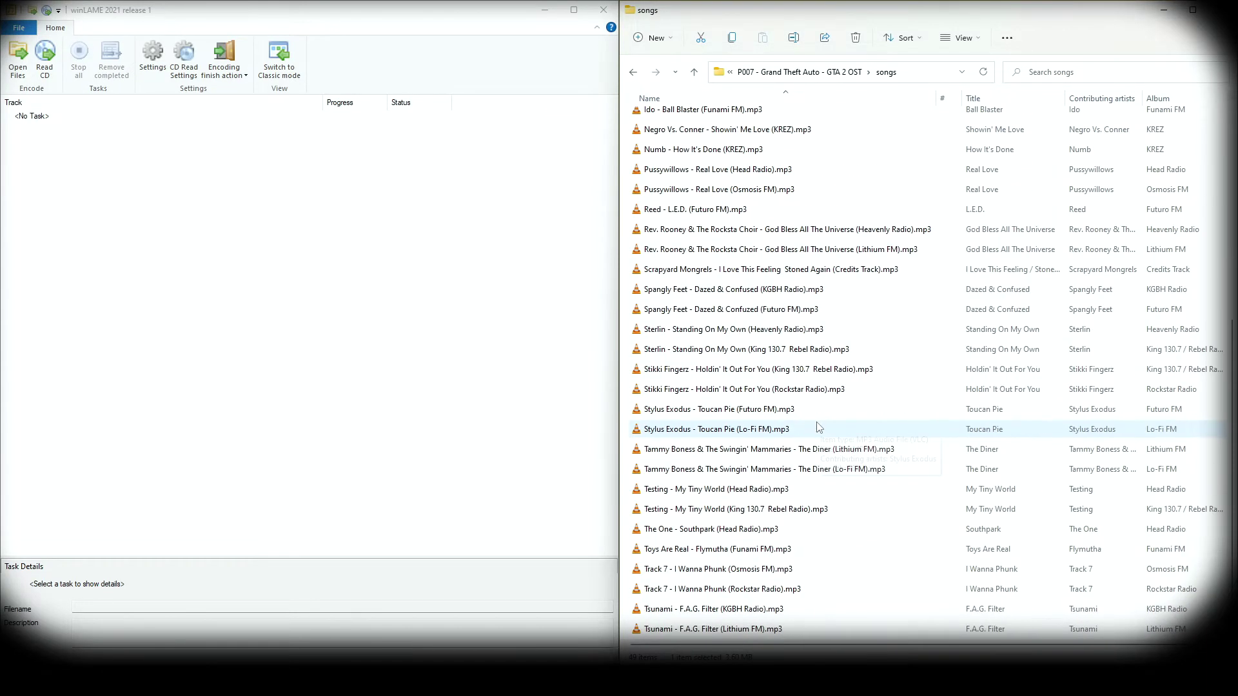
{"action": "key", "text": "shift+End"}
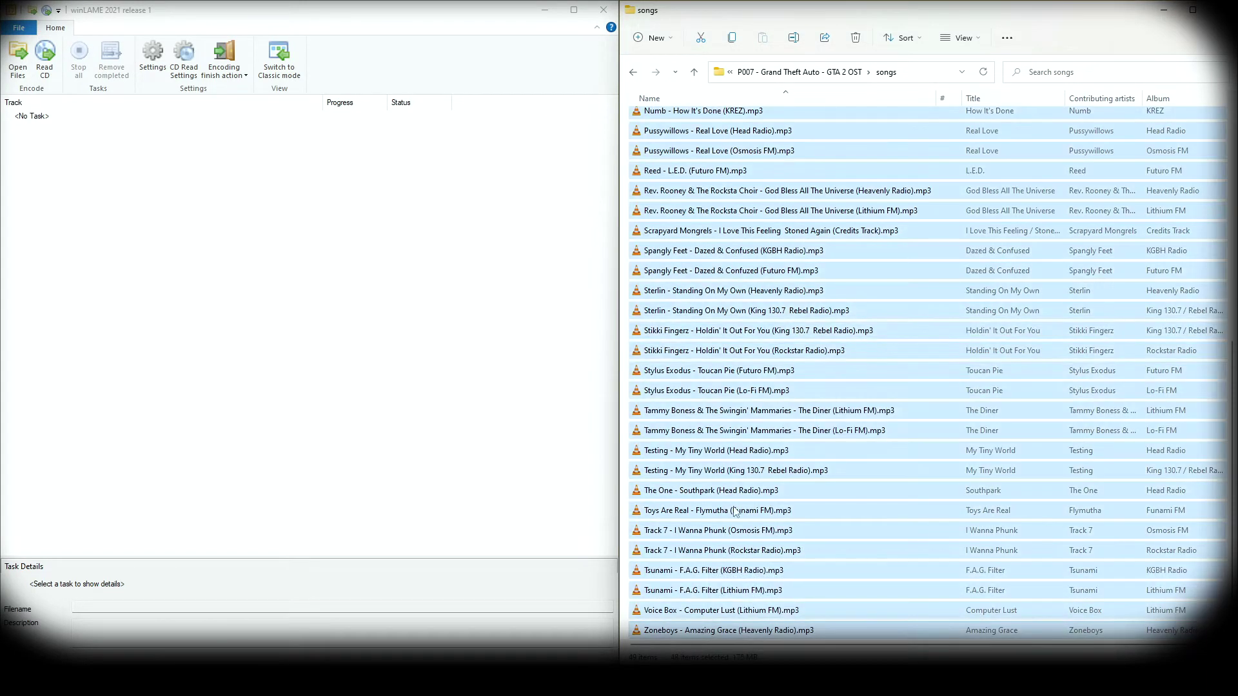
{"action": "left_click_drag", "start_coordinate": [727, 314], "coordinate": [207, 277]}
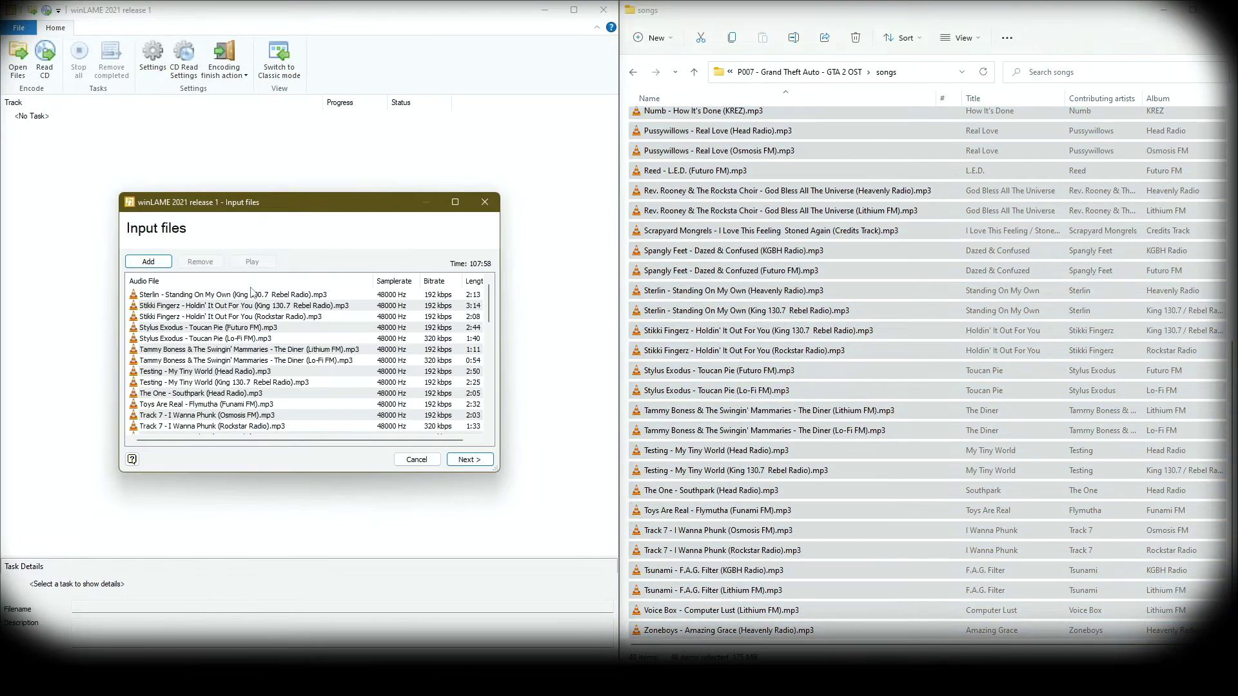
{"action": "scroll", "coordinate": [290, 361], "scroll_direction": "down", "scroll_amount": 7}
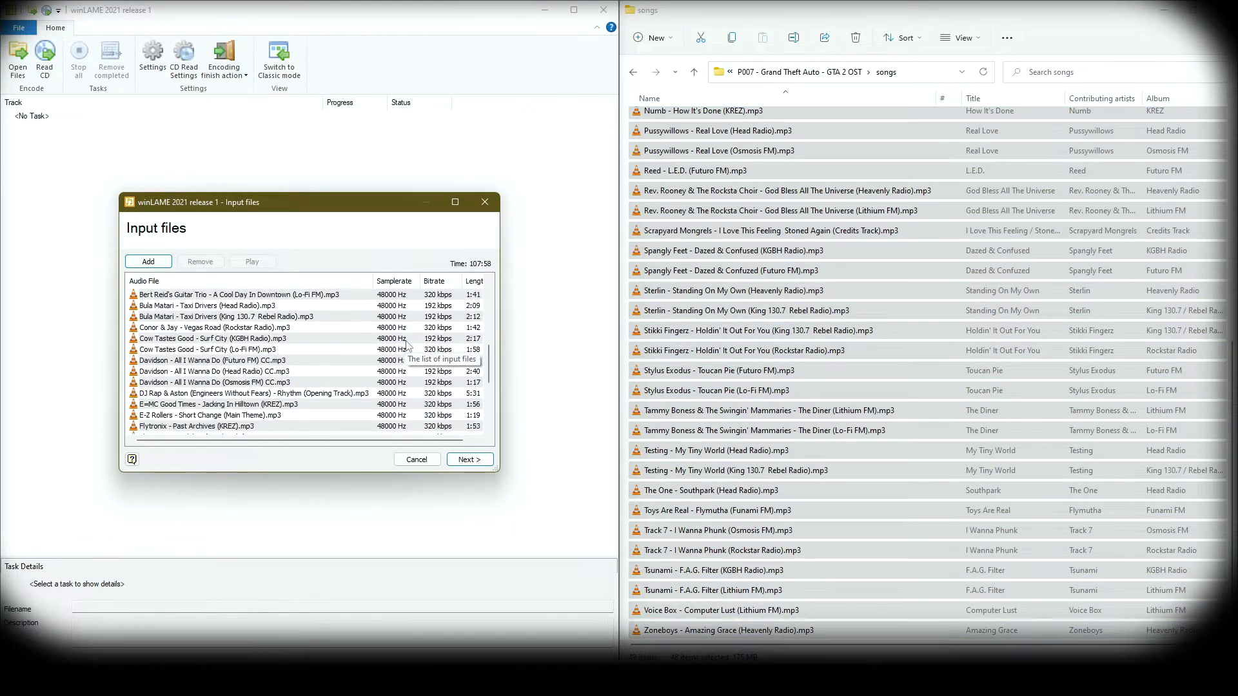
Choose the Ogg Vorbis encoder with Downloads\ogg songs as the output folder
{"action": "left_click", "coordinate": [469, 459]}
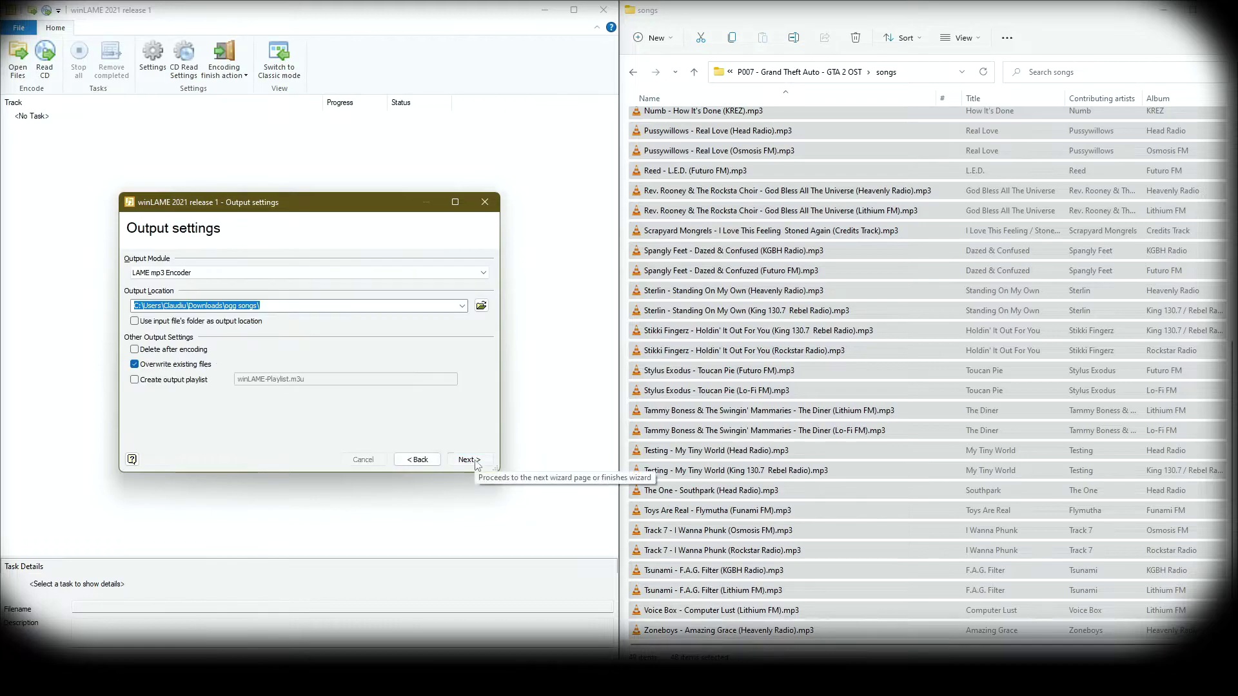
{"action": "left_click", "coordinate": [214, 275]}
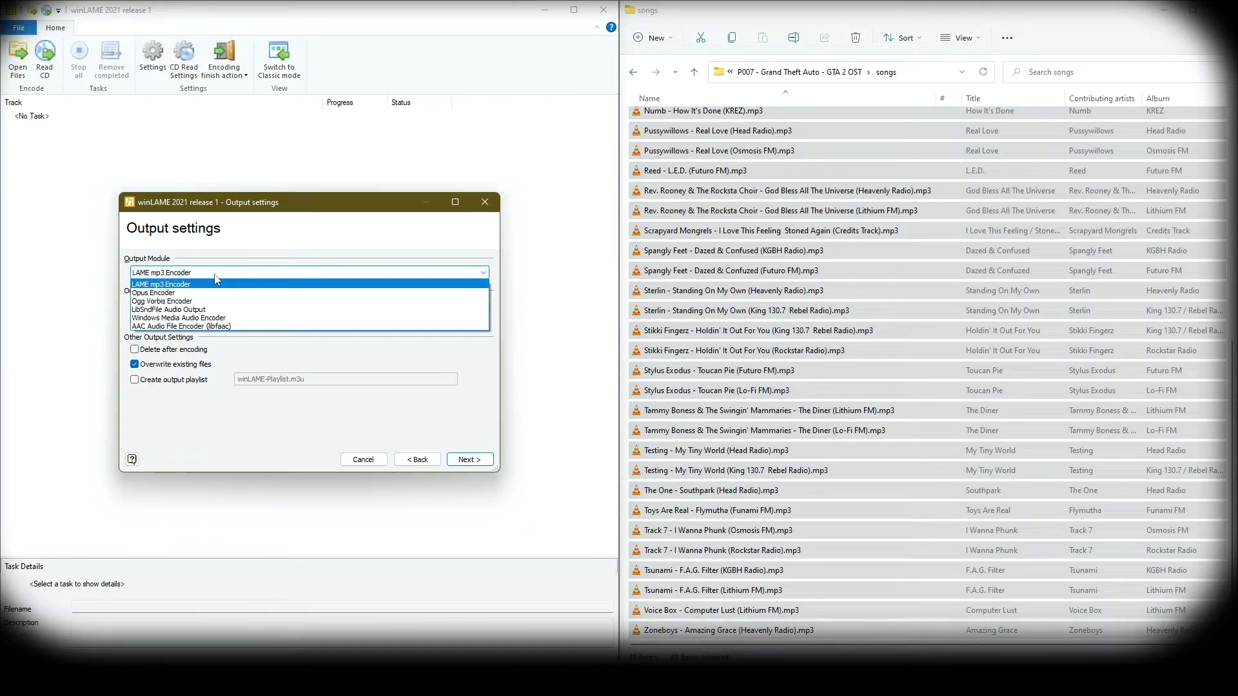
{"action": "left_click", "coordinate": [188, 301]}
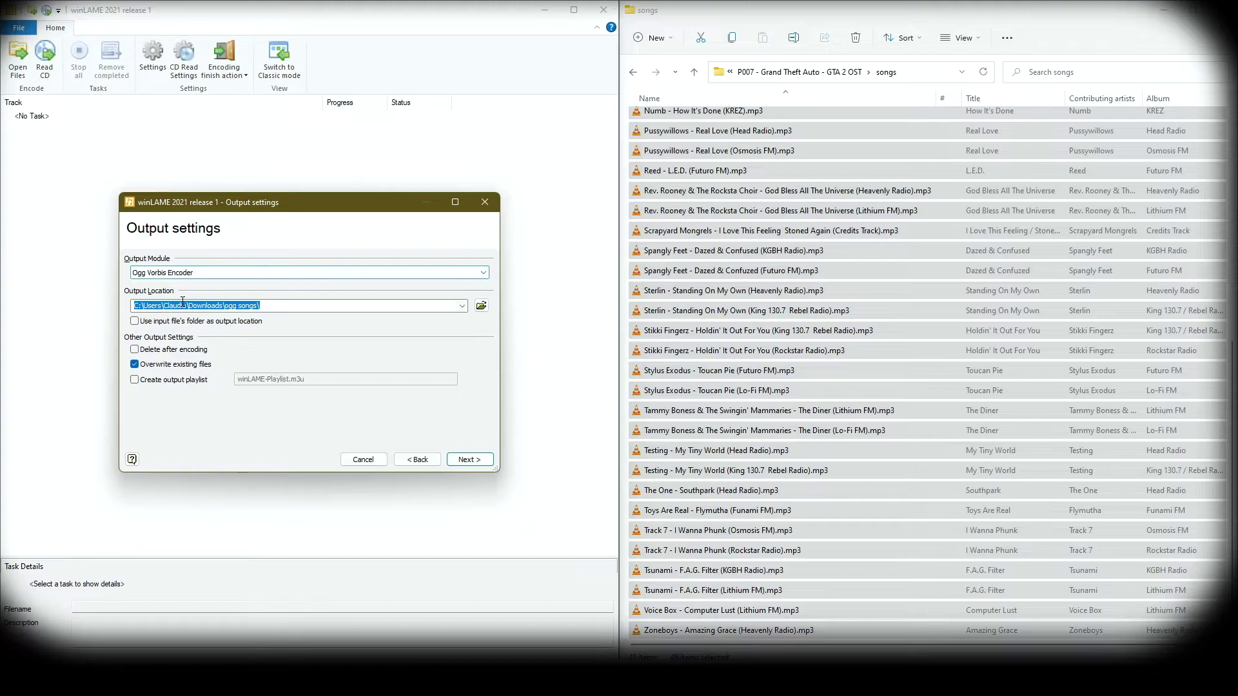
{"action": "left_click", "coordinate": [481, 305]}
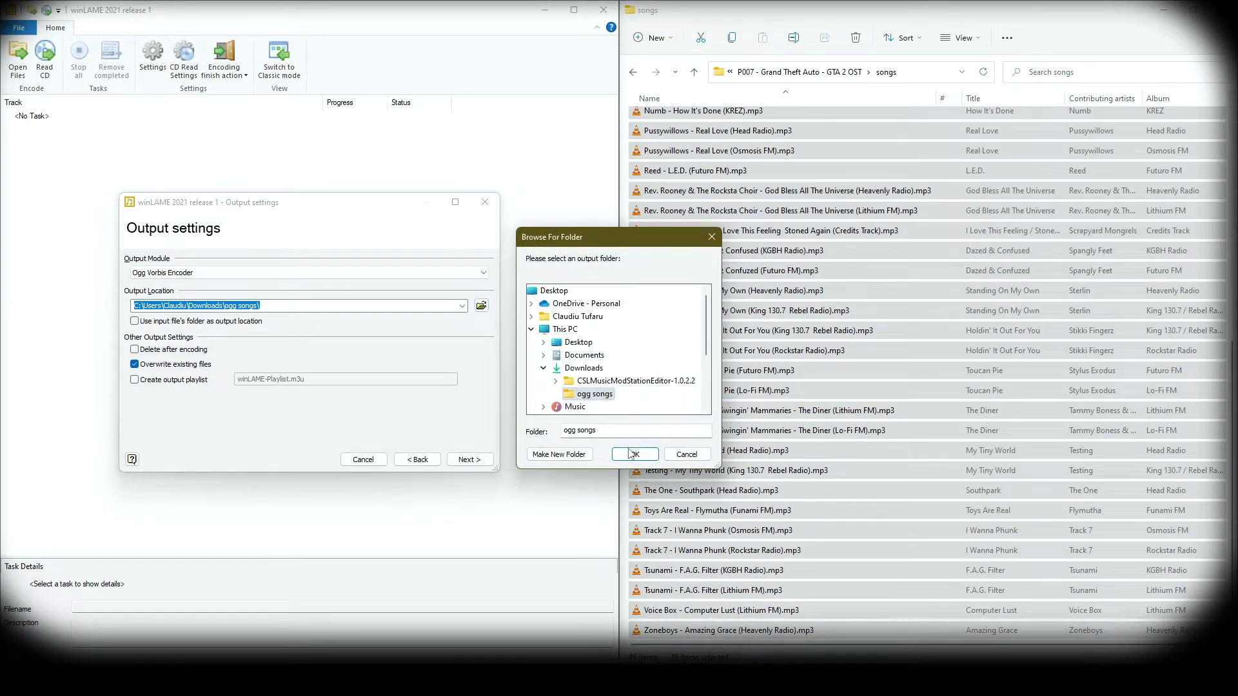
{"action": "left_click", "coordinate": [634, 455]}
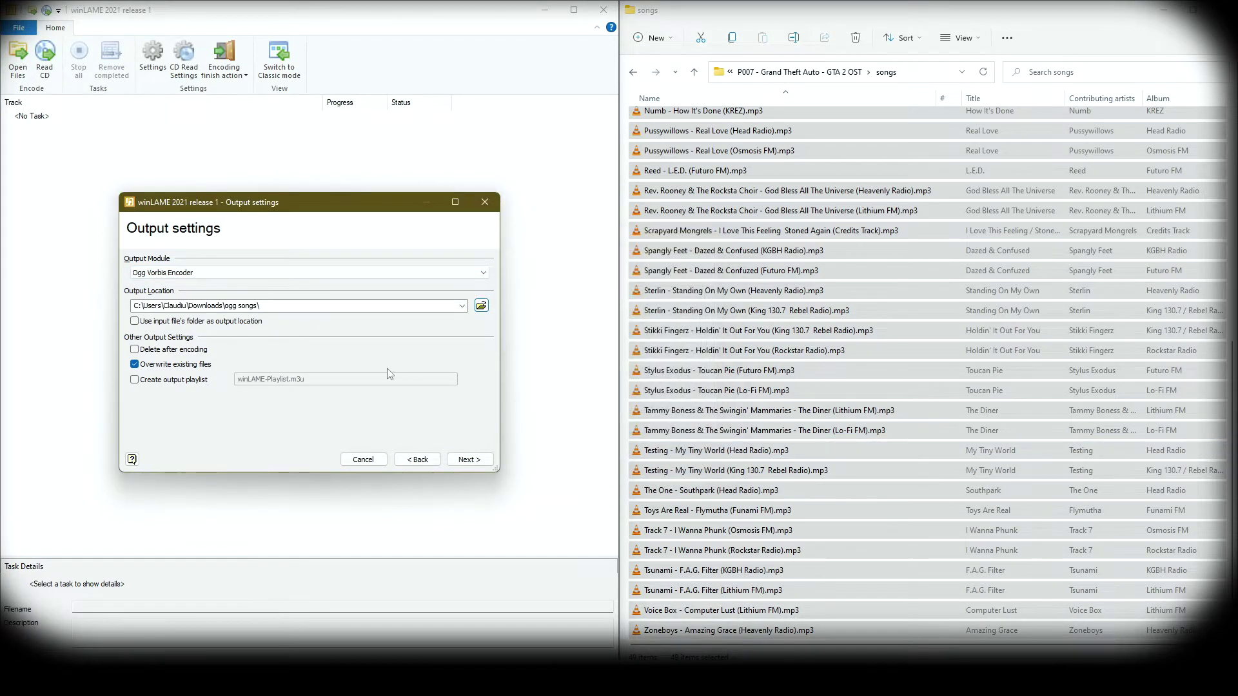
Keep the Very-near-CD-quality preset and start converting the songs
{"action": "left_click", "coordinate": [469, 459]}
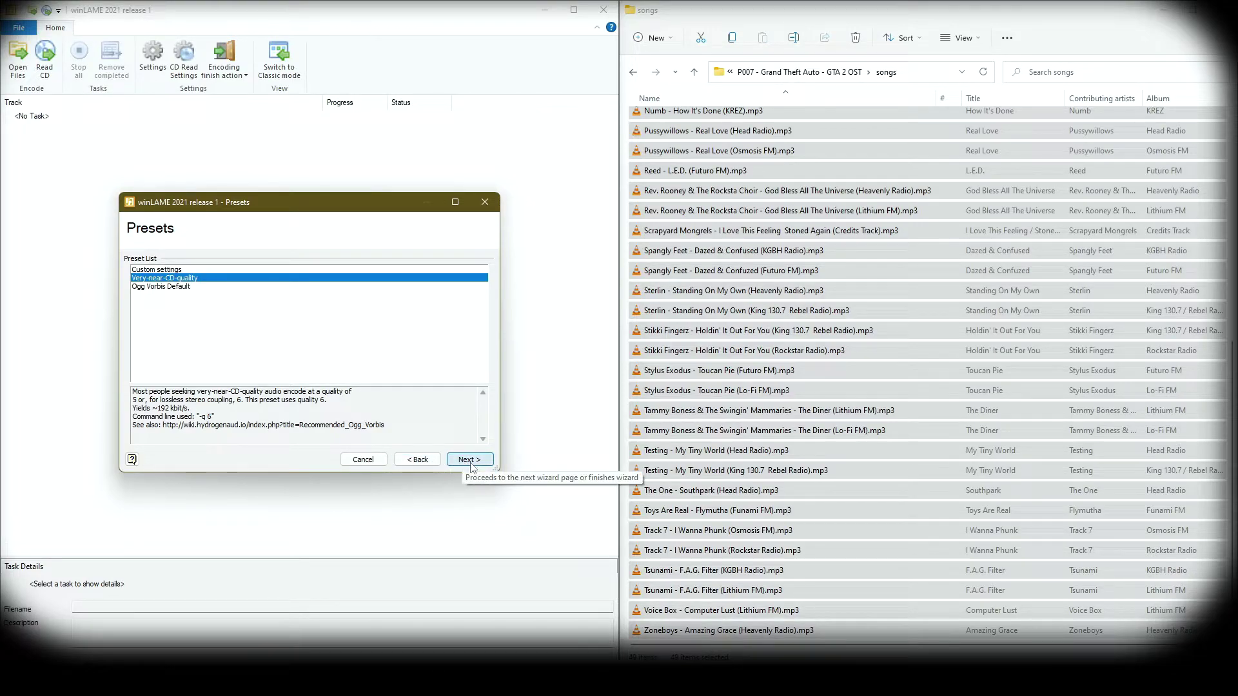
{"action": "left_click", "coordinate": [470, 462]}
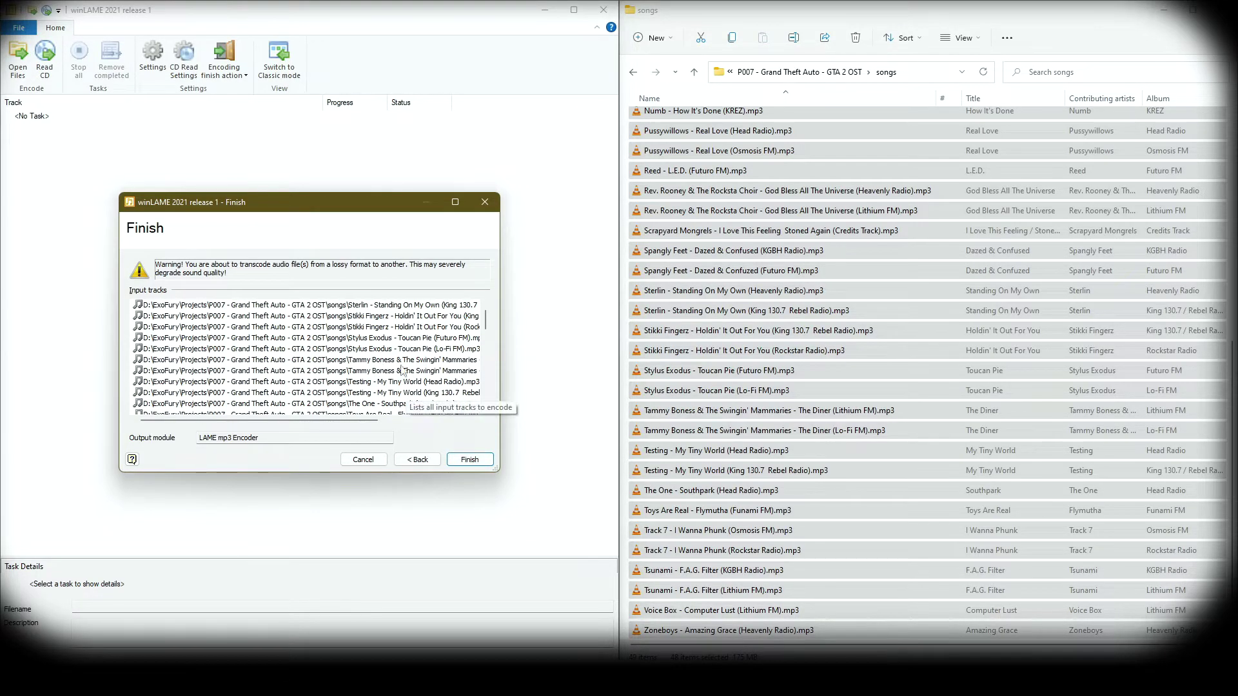
{"action": "left_click", "coordinate": [471, 461]}
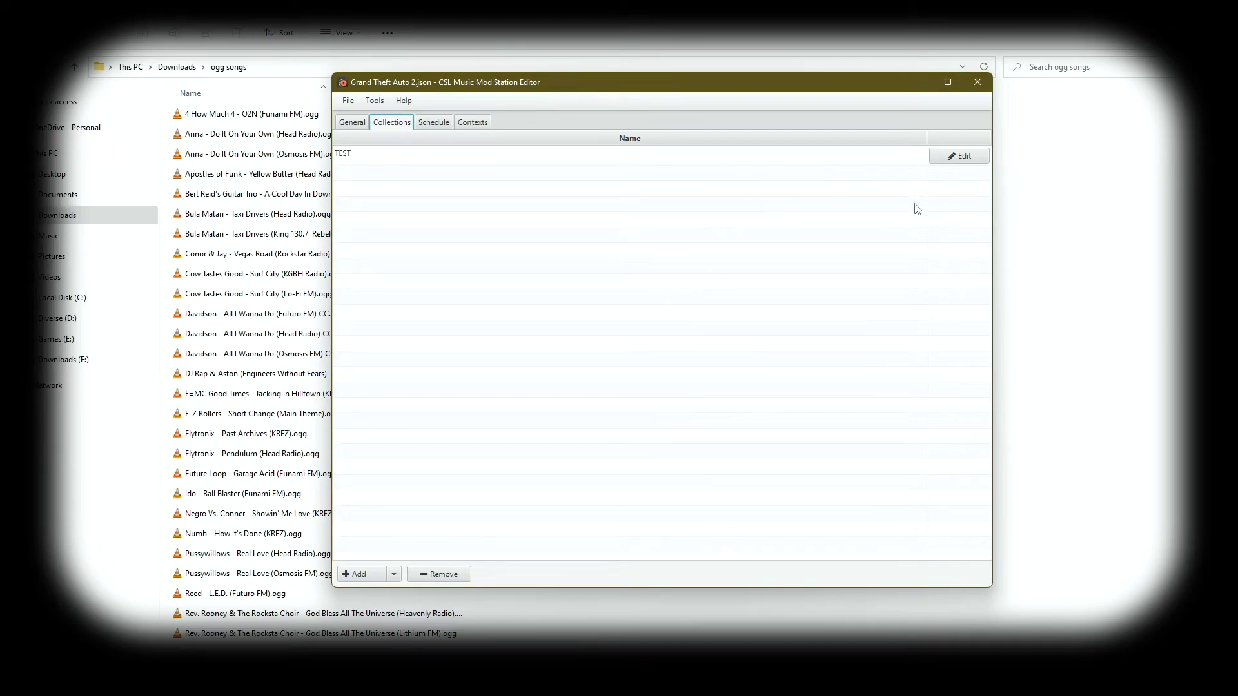
Add every .ogg file from Downloads\ogg songs to the TEST collection
{"action": "left_click", "coordinate": [960, 161]}
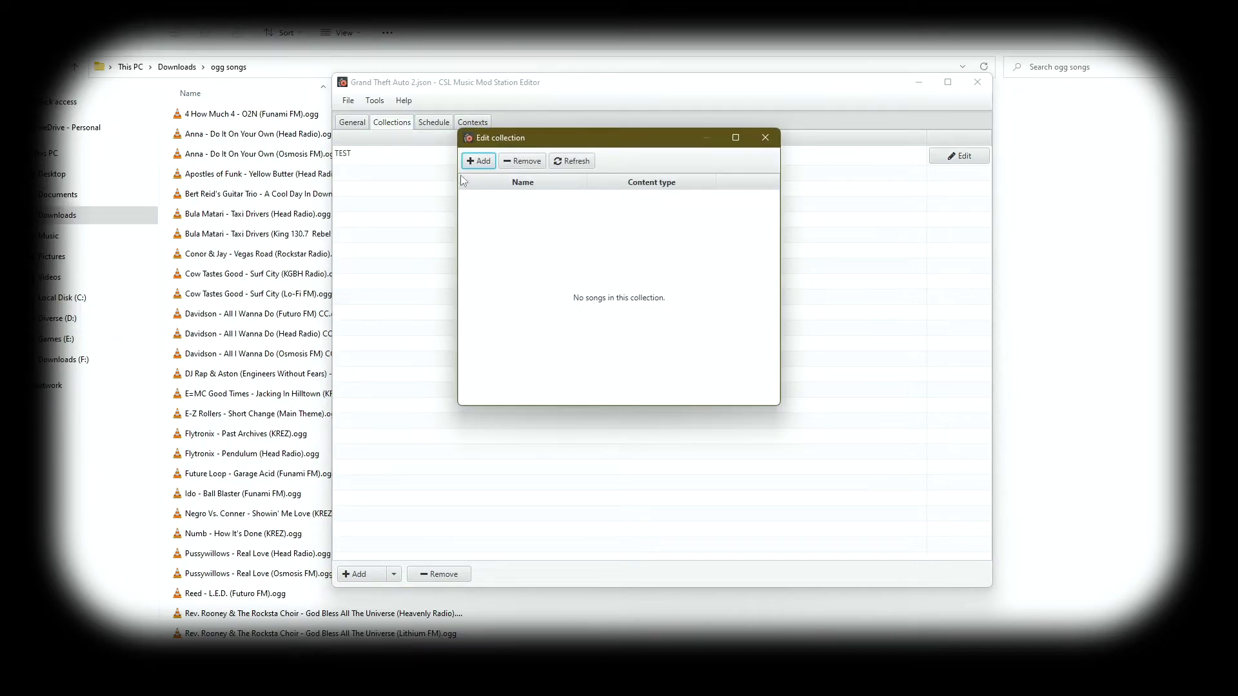
{"action": "left_click", "coordinate": [480, 161]}
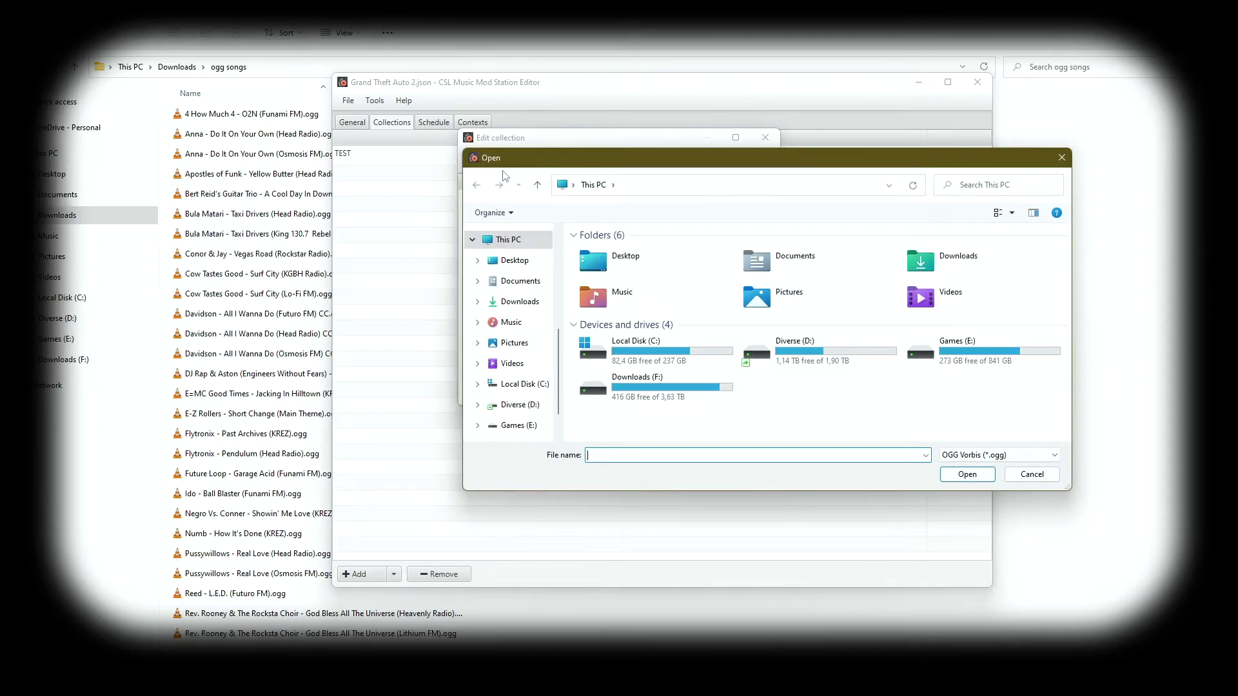
{"action": "double_click", "coordinate": [922, 263]}
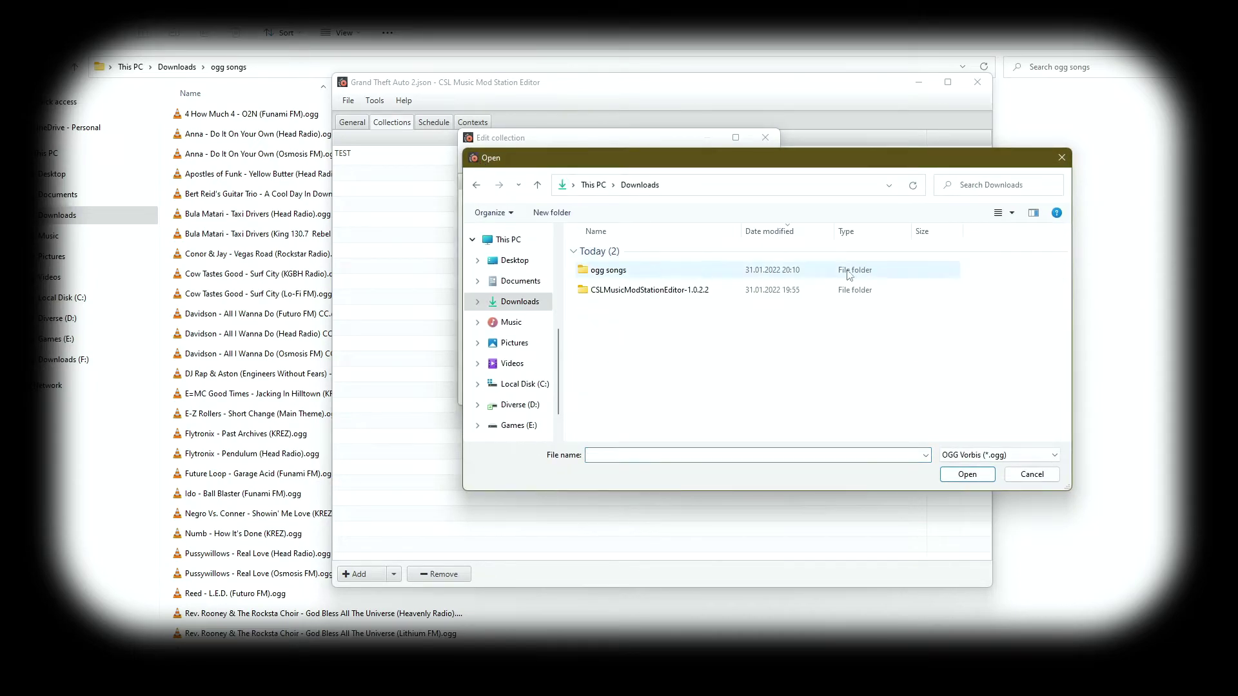
{"action": "double_click", "coordinate": [618, 271]}
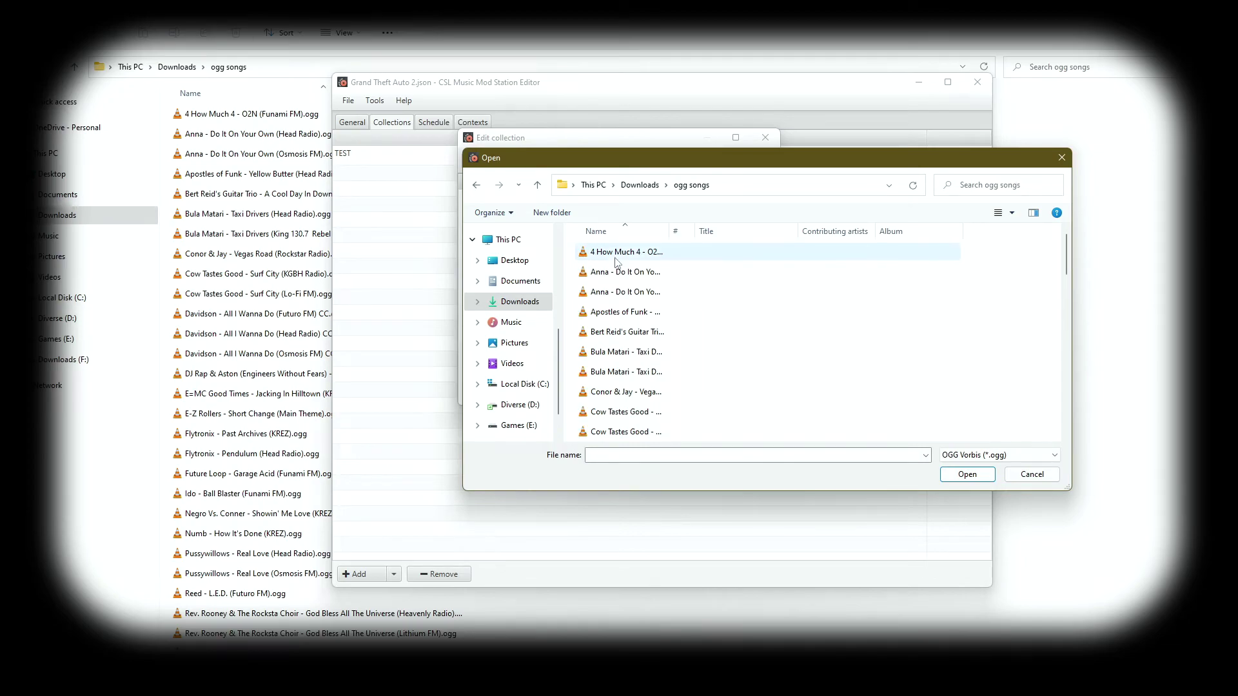
{"action": "left_click", "coordinate": [616, 257]}
{"action": "scroll", "coordinate": [644, 354], "scroll_direction": "down", "scroll_amount": 15}
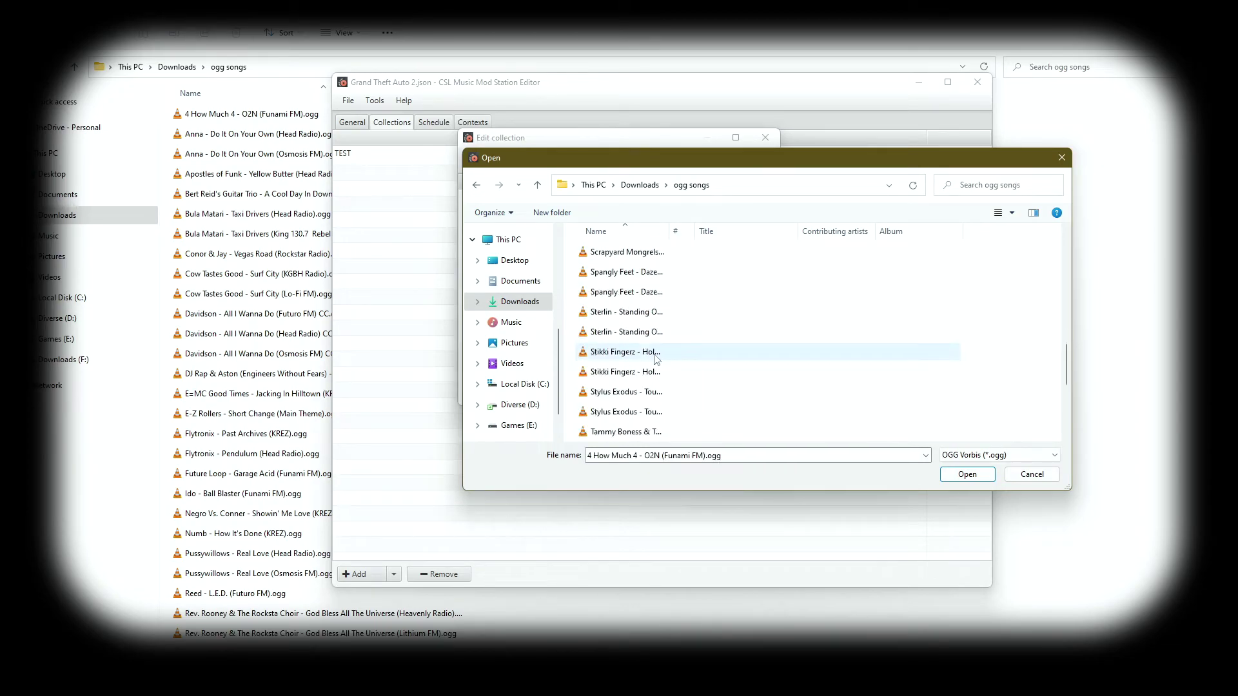
{"action": "left_click", "coordinate": [621, 434], "text": "shift"}
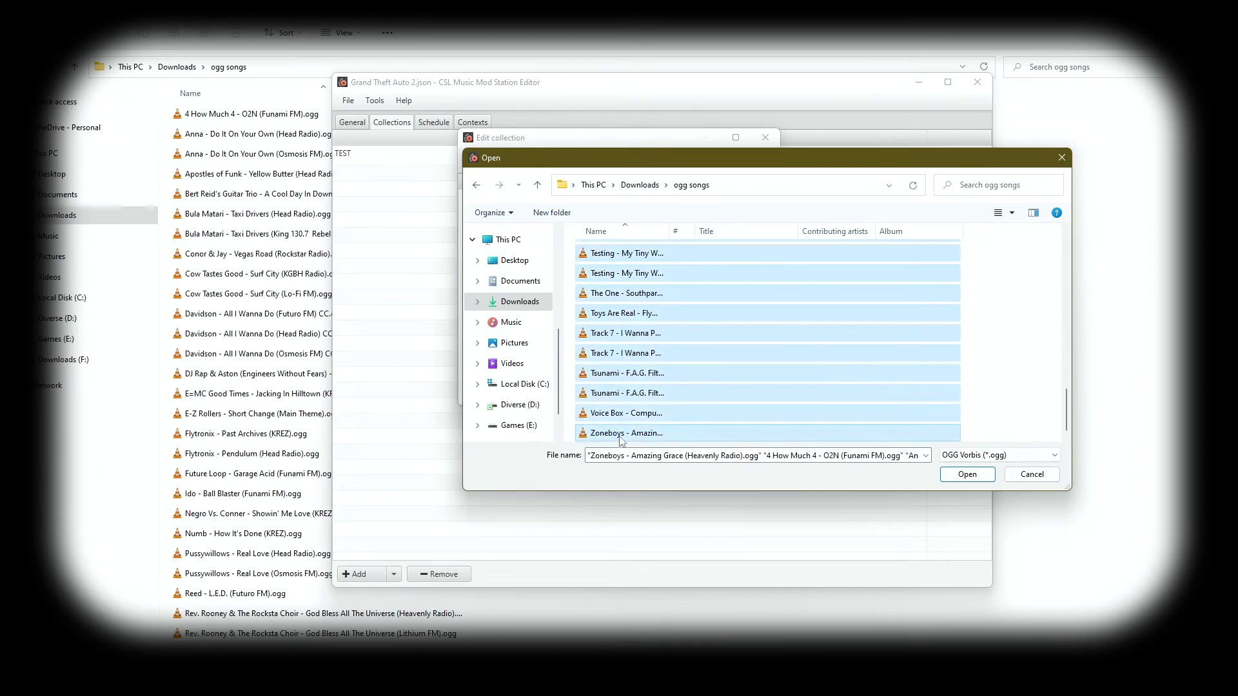
{"action": "left_click", "coordinate": [969, 477]}
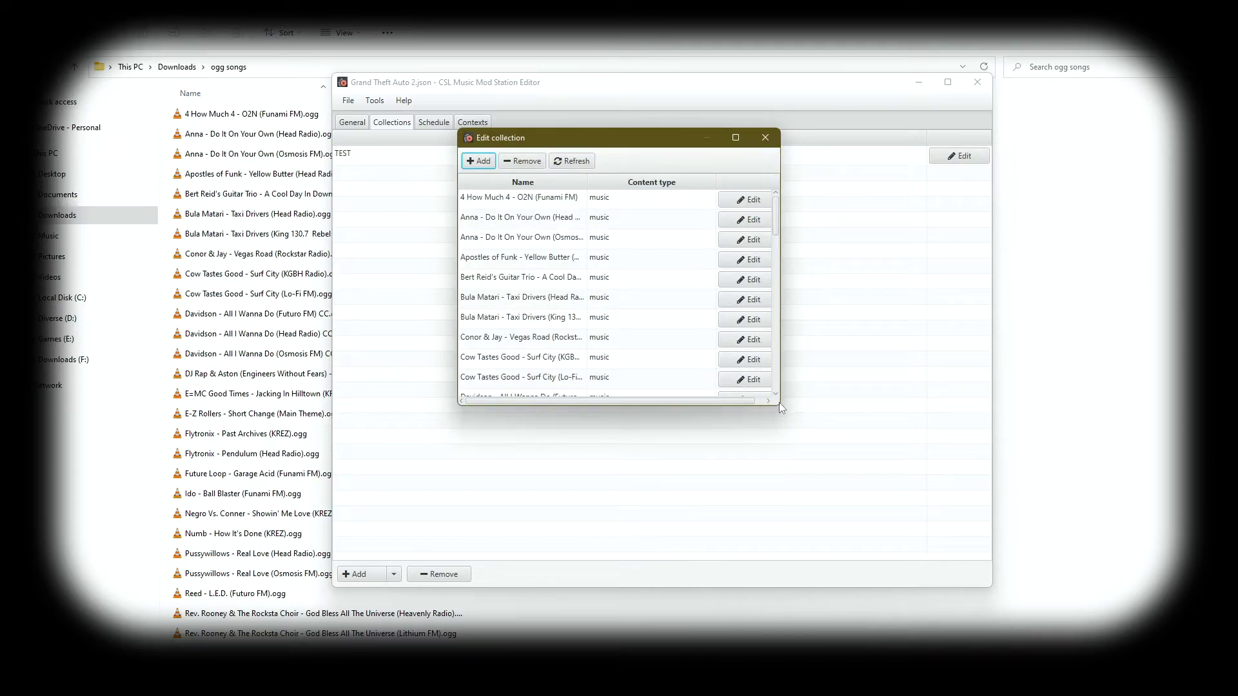
Enlarge the TEST collection editor, check that the first song stays music, then close the editor
{"action": "left_click_drag", "start_coordinate": [779, 402], "coordinate": [878, 527]}
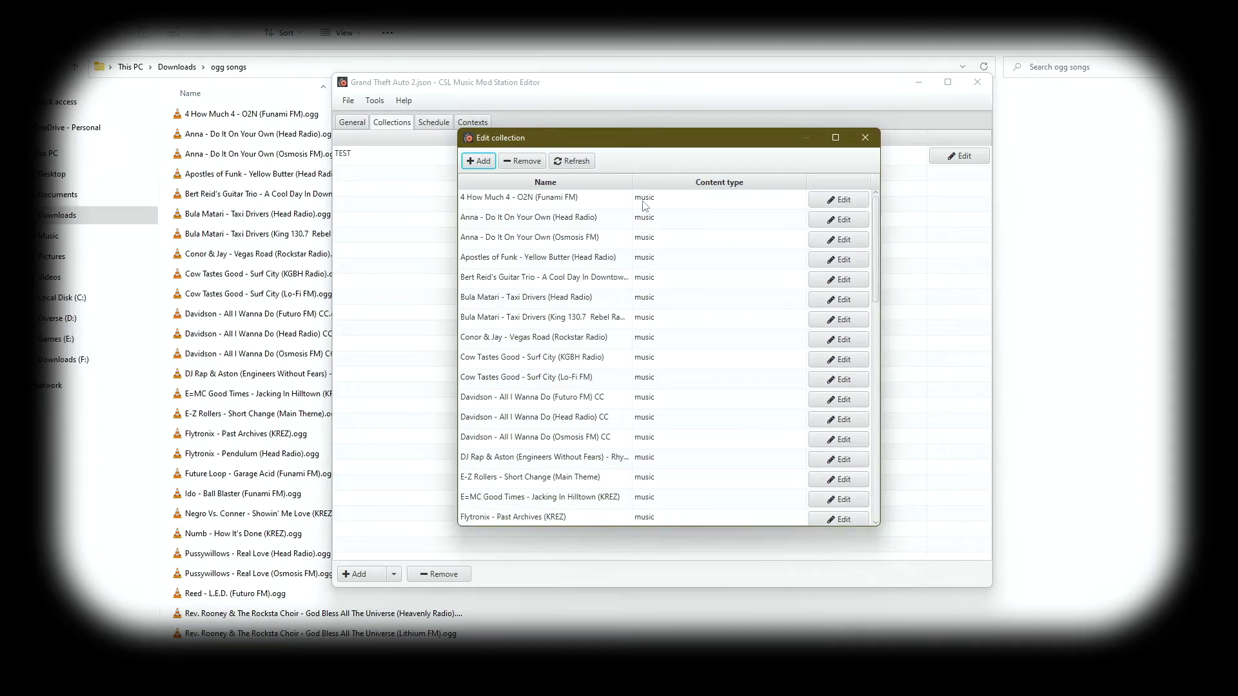
{"action": "scroll", "coordinate": [704, 329], "scroll_direction": "down", "scroll_amount": 6}
{"action": "scroll", "coordinate": [697, 334], "scroll_direction": "down", "scroll_amount": 4}
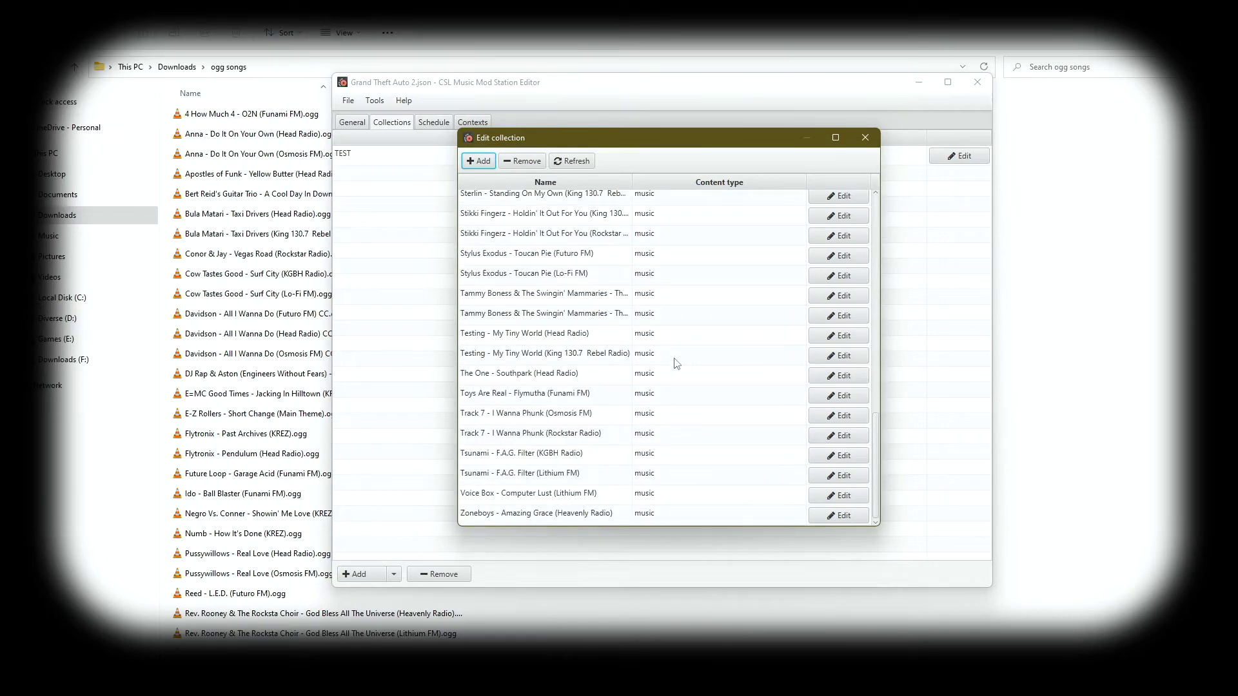
{"action": "scroll", "coordinate": [677, 359], "scroll_direction": "up", "scroll_amount": 10}
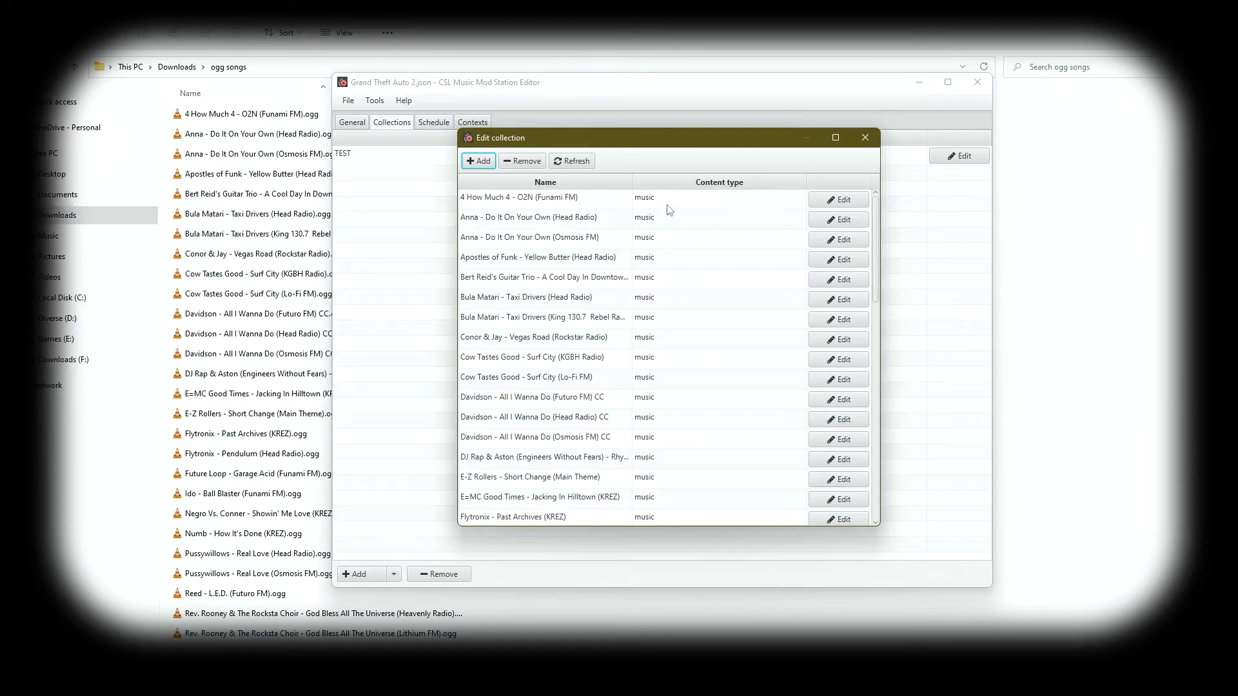
{"action": "left_click", "coordinate": [828, 205]}
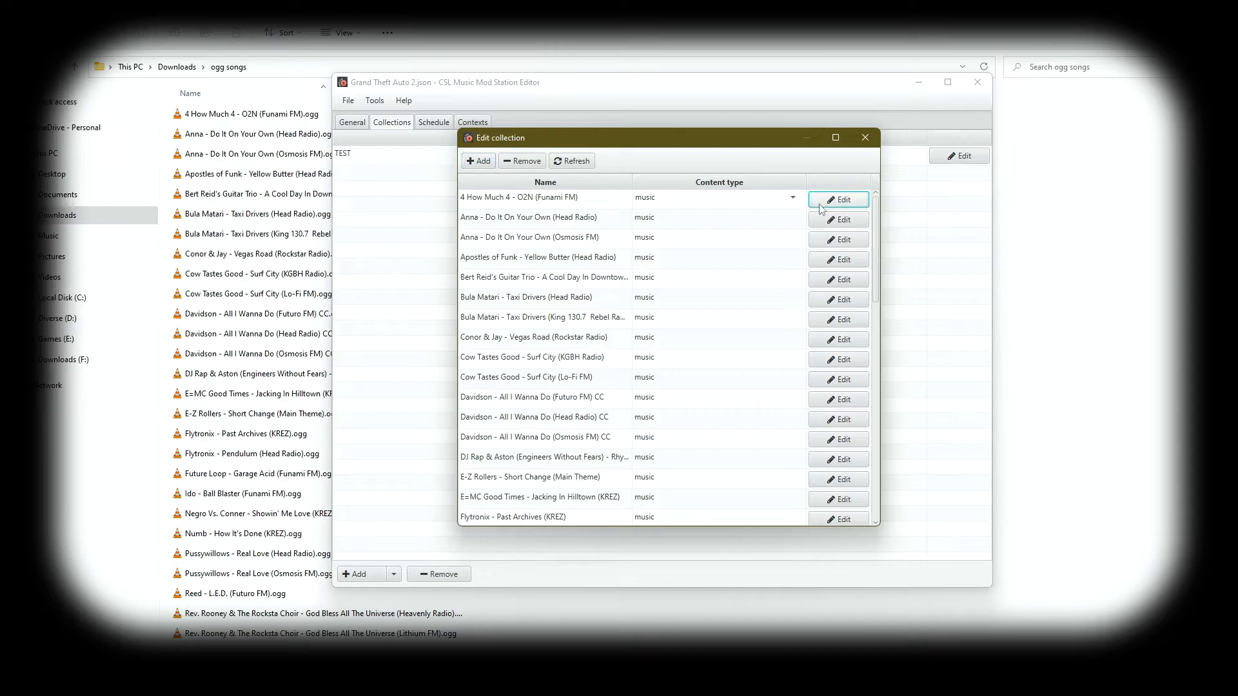
{"action": "left_click", "coordinate": [795, 201]}
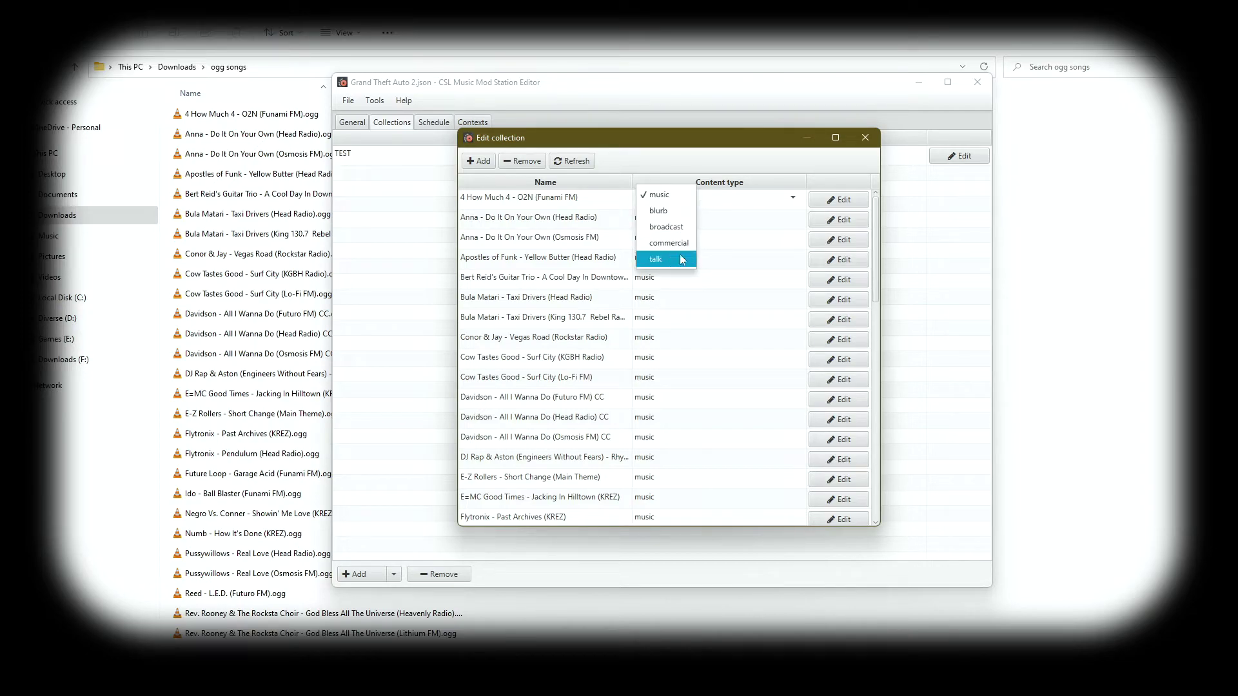
{"action": "left_click", "coordinate": [759, 186]}
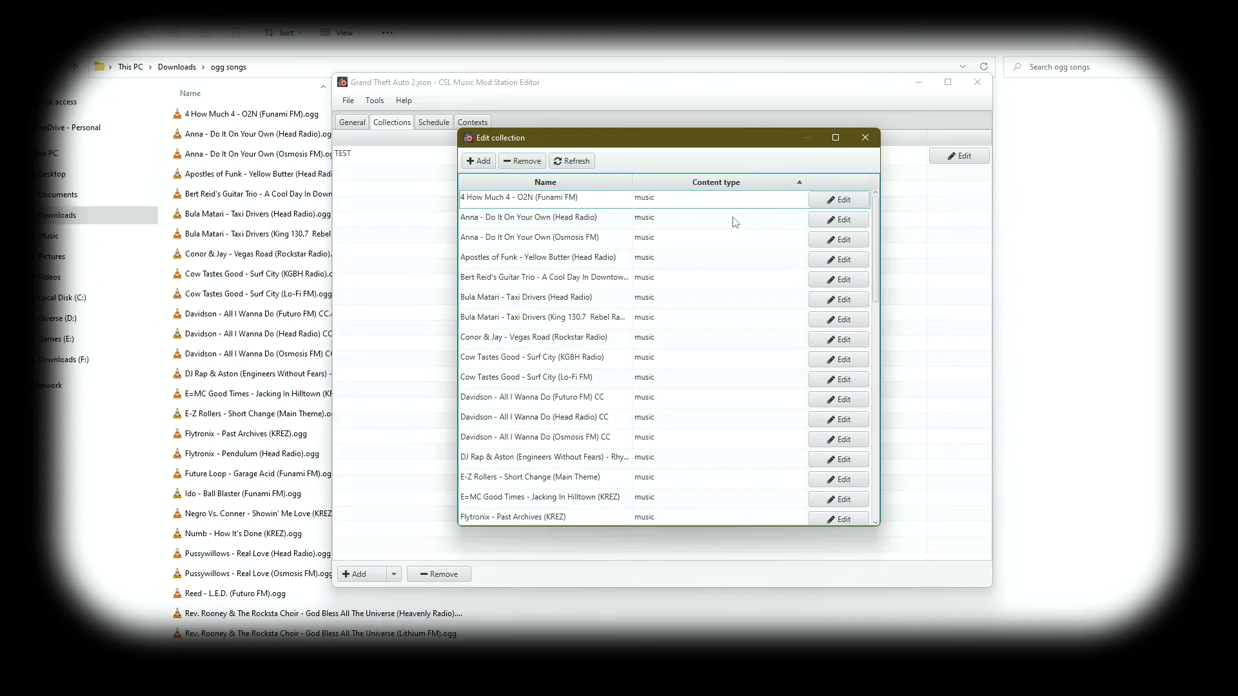
{"action": "scroll", "coordinate": [589, 264], "scroll_direction": "down", "scroll_amount": 12}
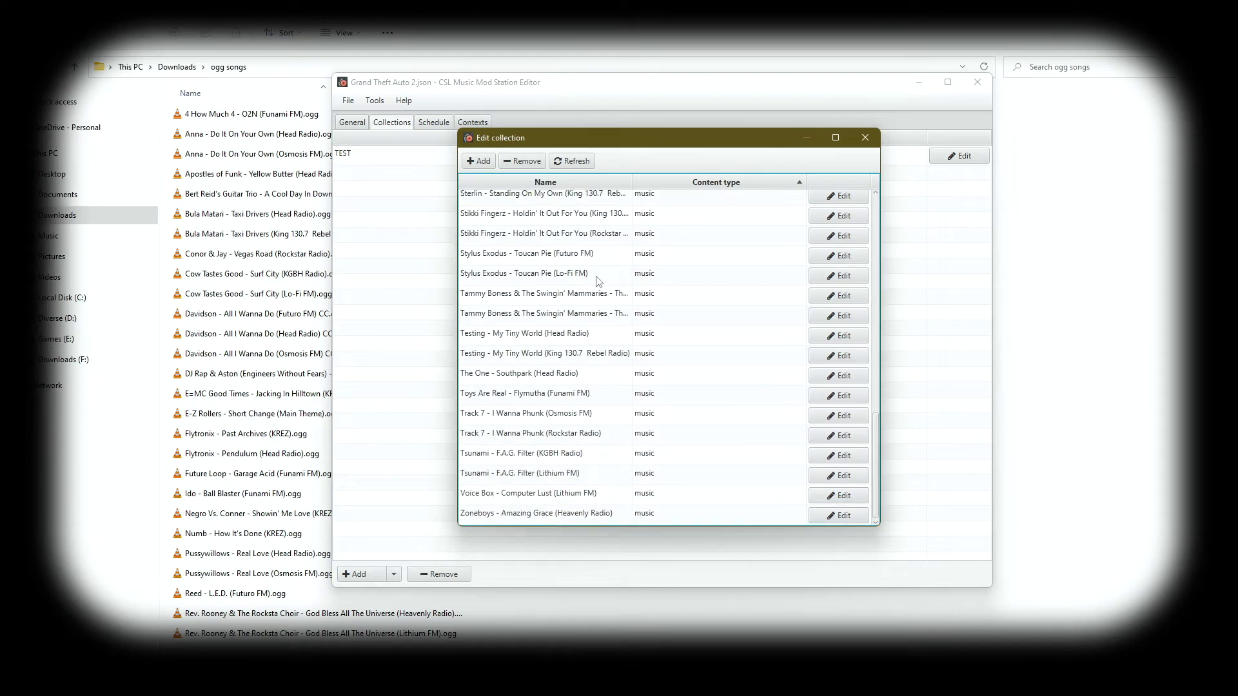
{"action": "scroll", "coordinate": [598, 282], "scroll_direction": "up", "scroll_amount": 12}
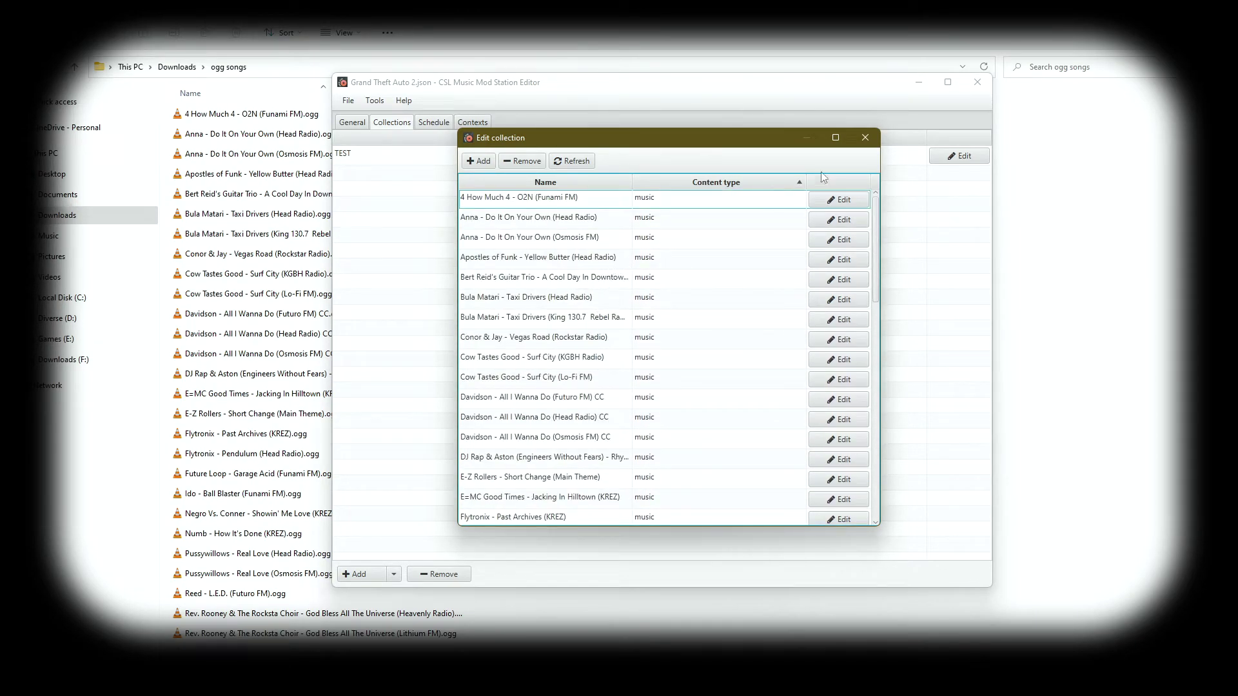
{"action": "left_click", "coordinate": [880, 140]}
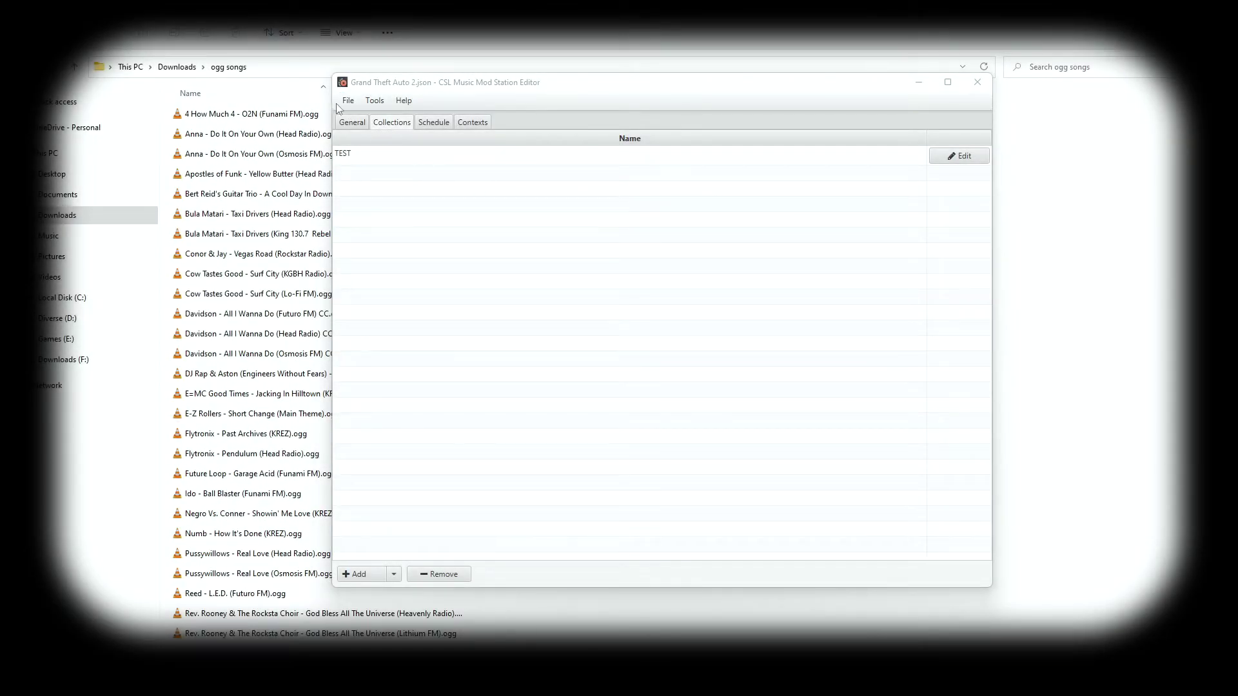
Save the station with File > Save and run Tools > Export to local mod folder
{"action": "left_click", "coordinate": [347, 102]}
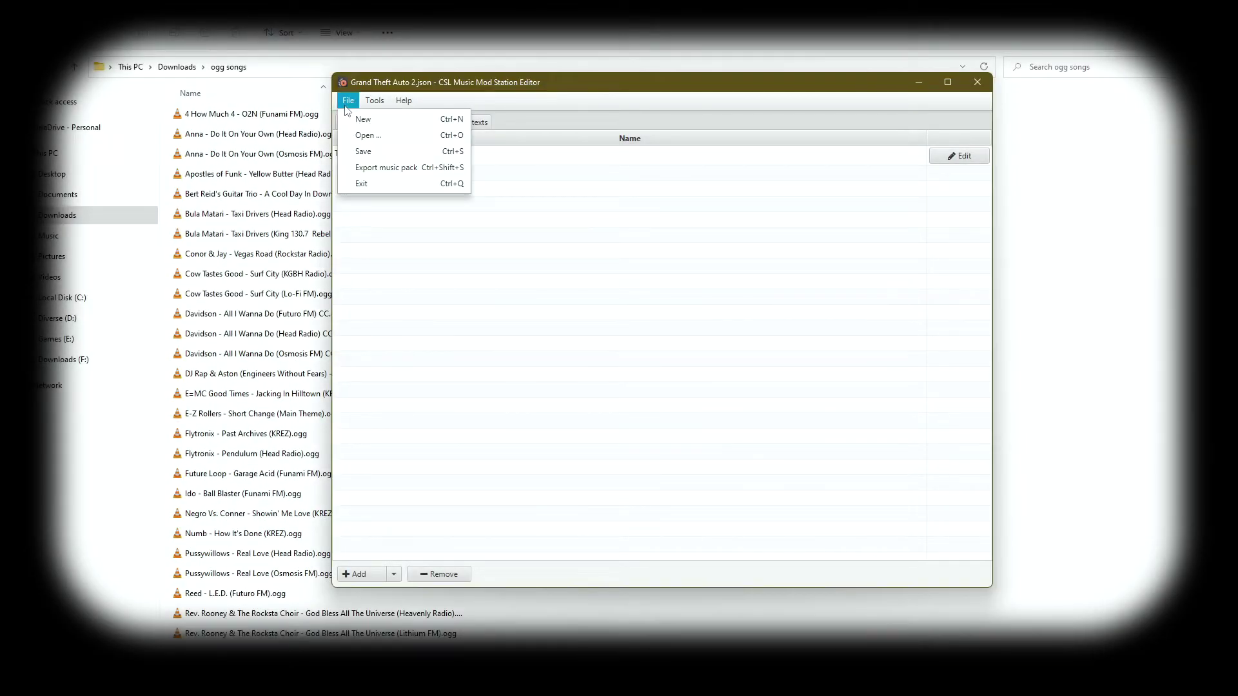
{"action": "left_click", "coordinate": [366, 155]}
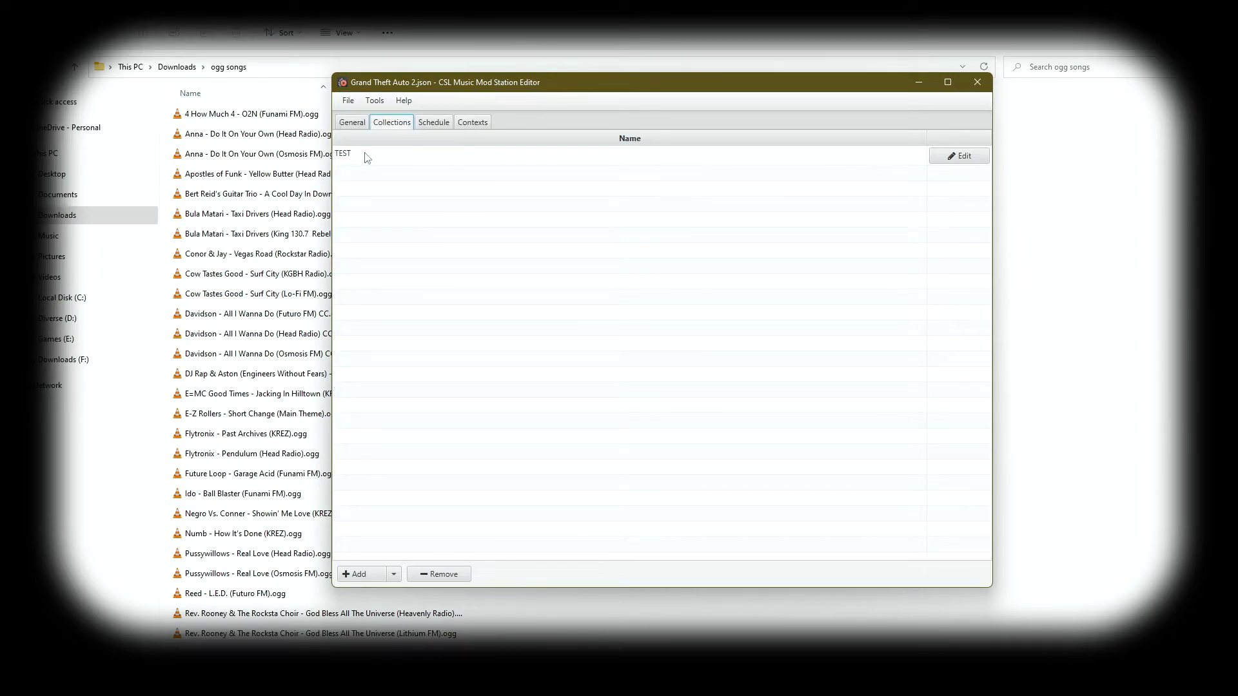
{"action": "left_click", "coordinate": [378, 102]}
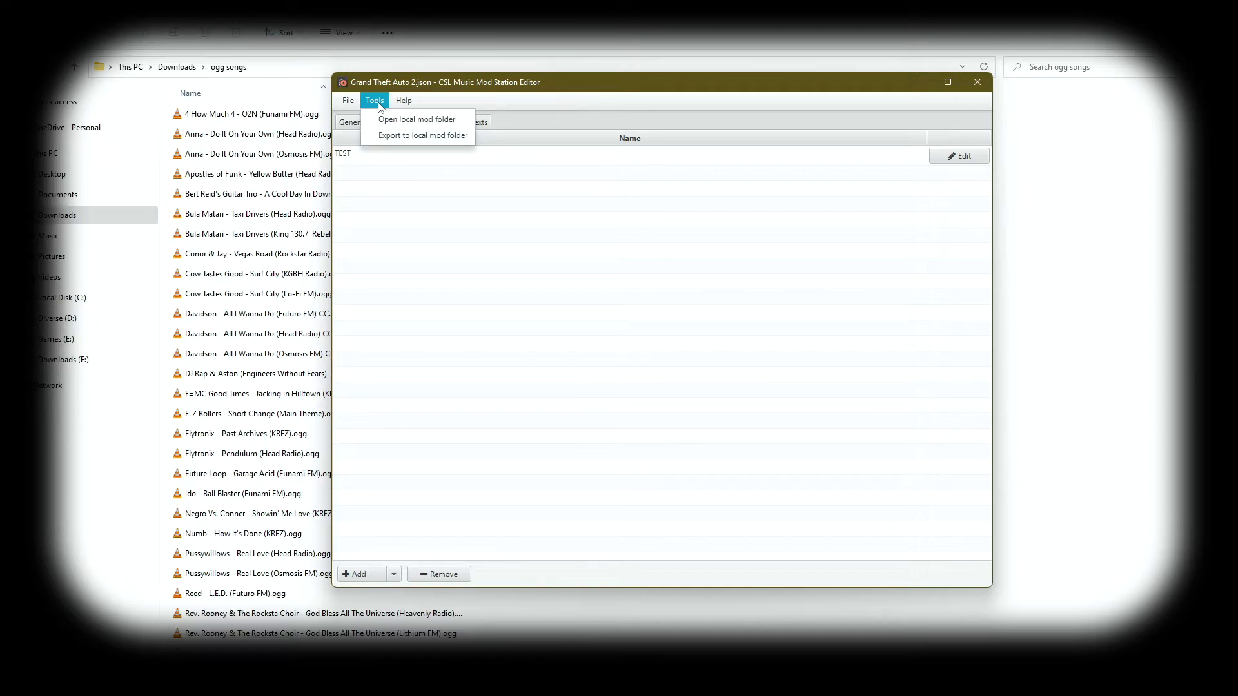
{"action": "left_click", "coordinate": [441, 137]}
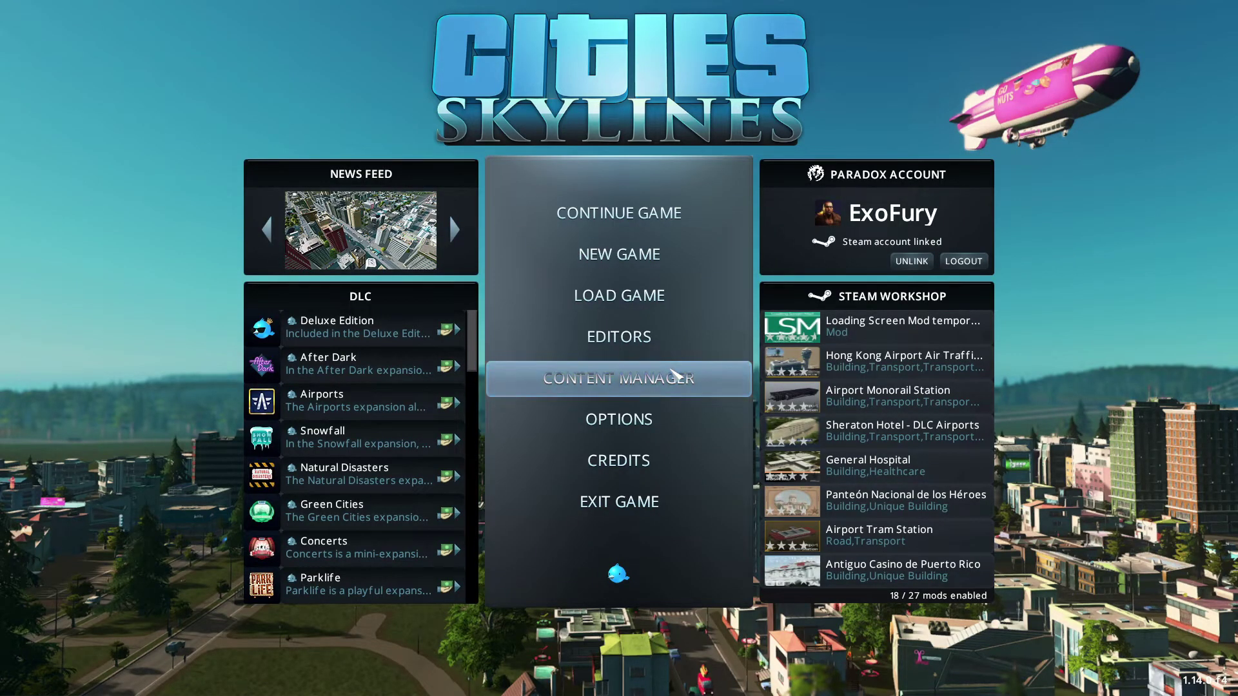
Switch on the Grand Theft Auto 2 mod in the Mods list and return to the main menu
{"action": "left_click", "coordinate": [198, 245]}
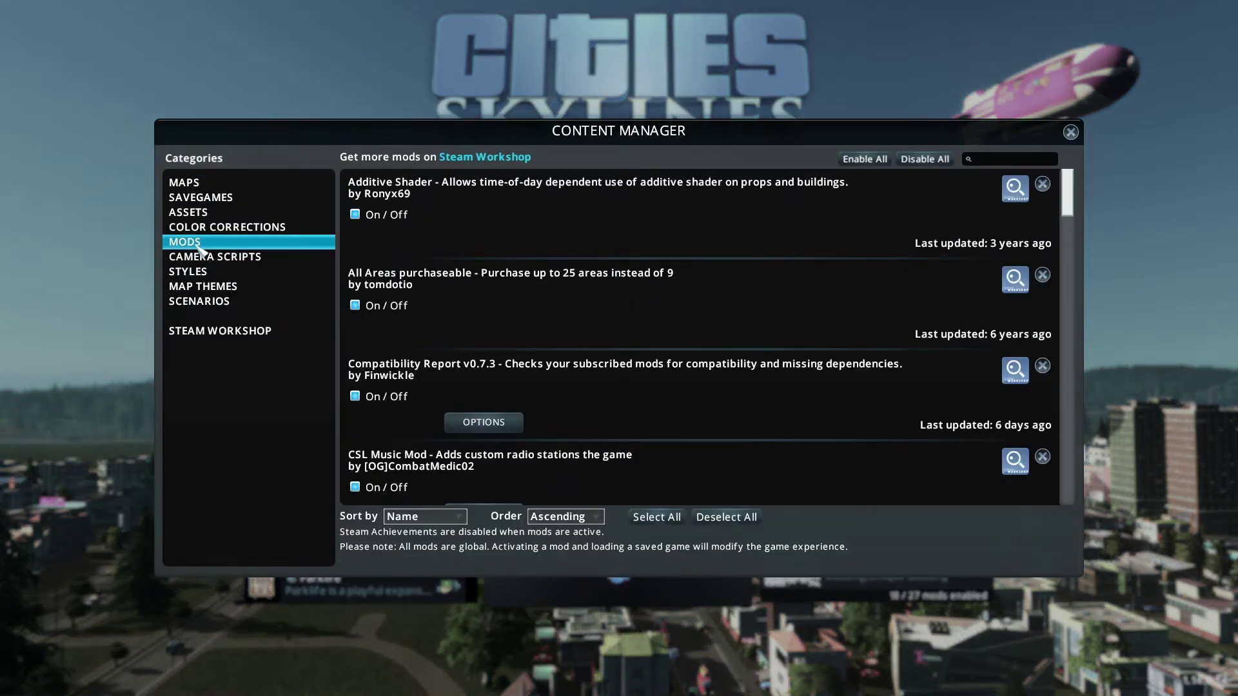
{"action": "scroll", "coordinate": [580, 412], "scroll_direction": "down", "scroll_amount": 8}
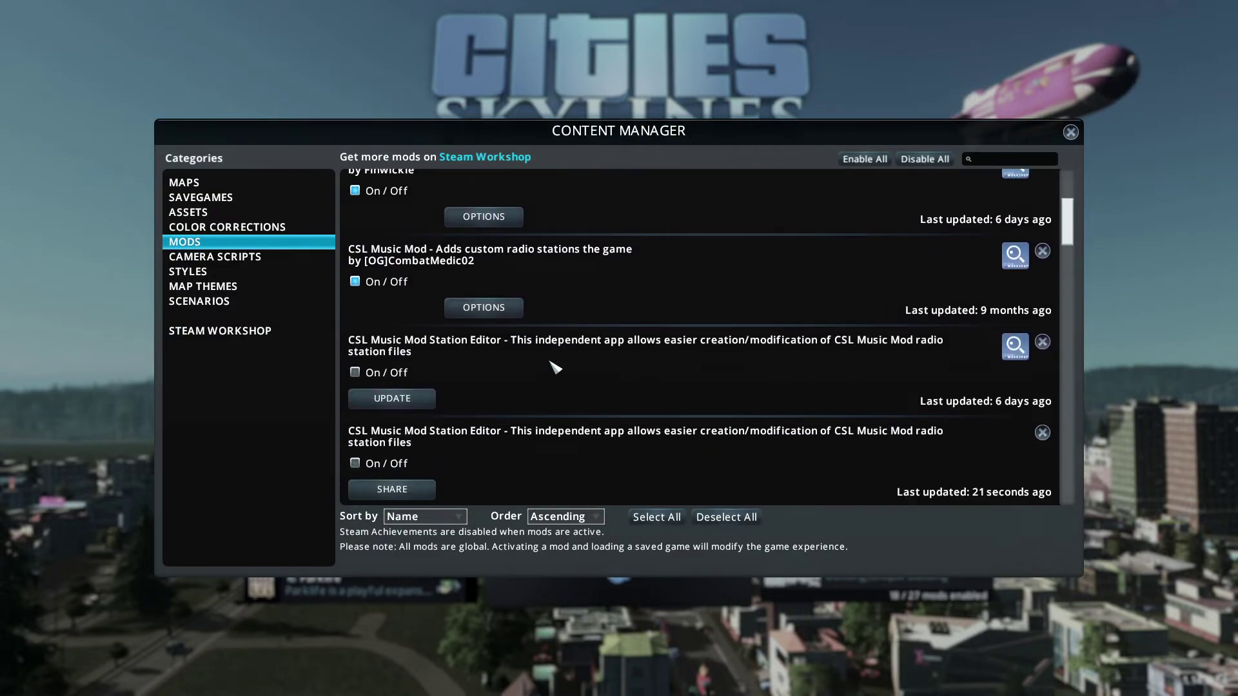
{"action": "scroll", "coordinate": [525, 374], "scroll_direction": "down", "scroll_amount": 5}
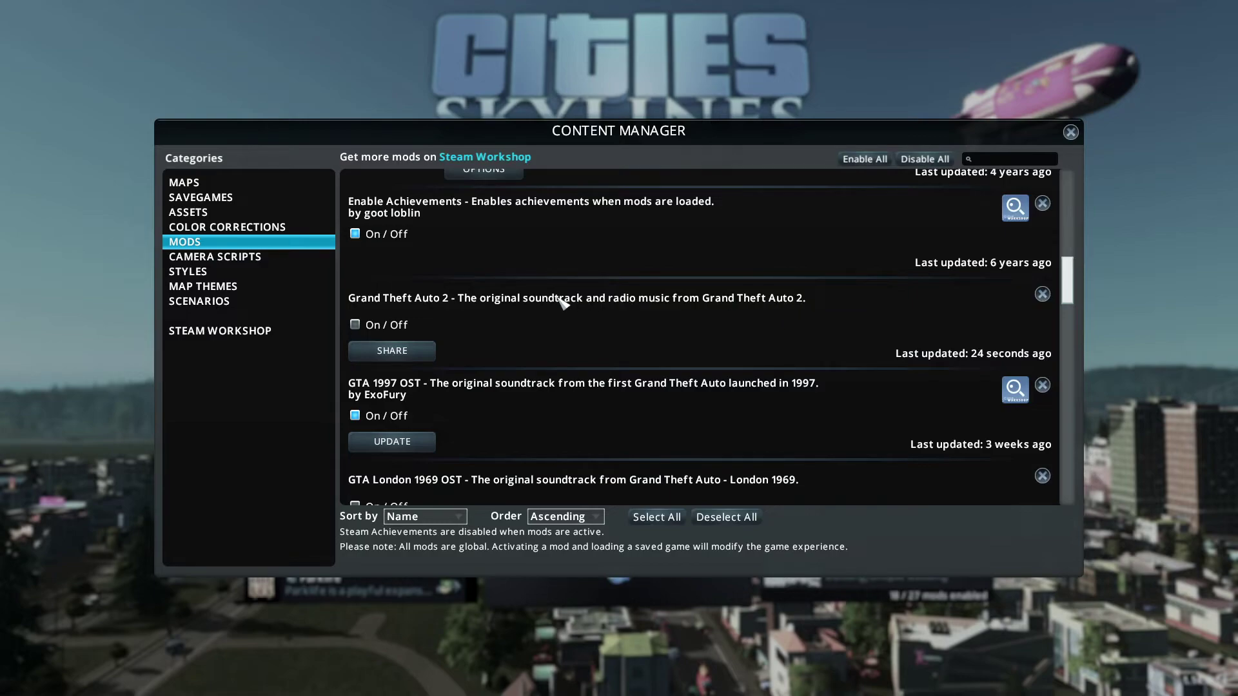
{"action": "left_click", "coordinate": [355, 324]}
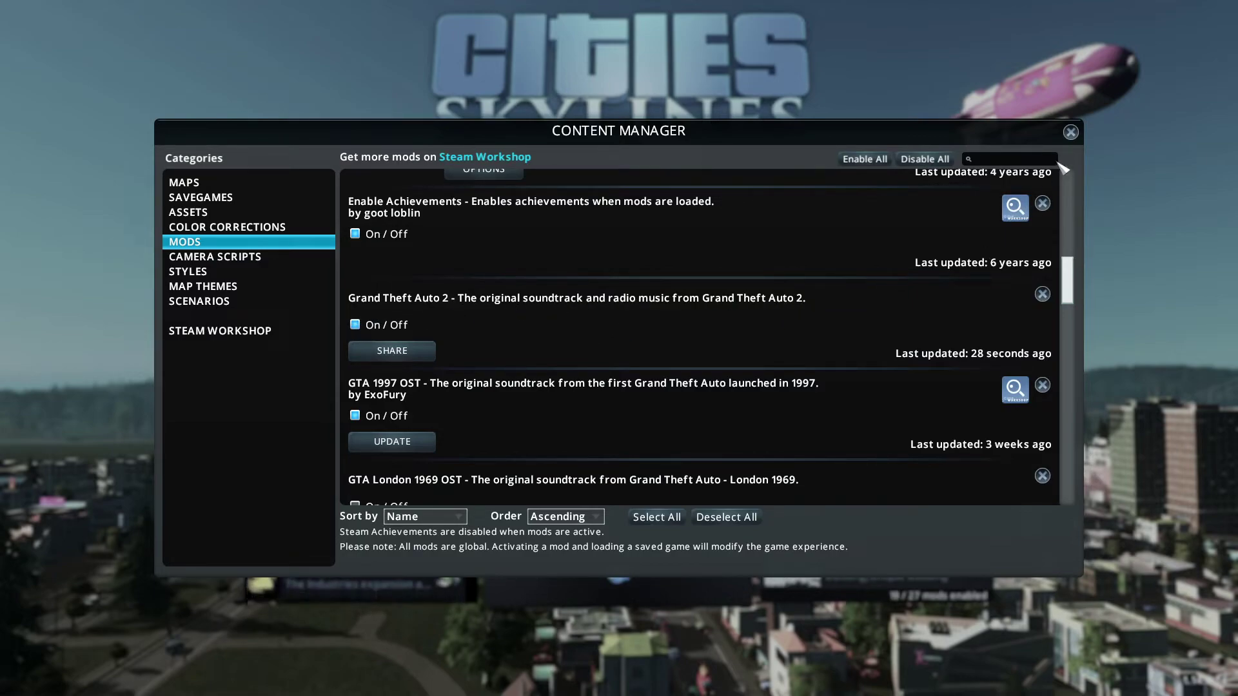
{"action": "left_click", "coordinate": [1071, 132]}
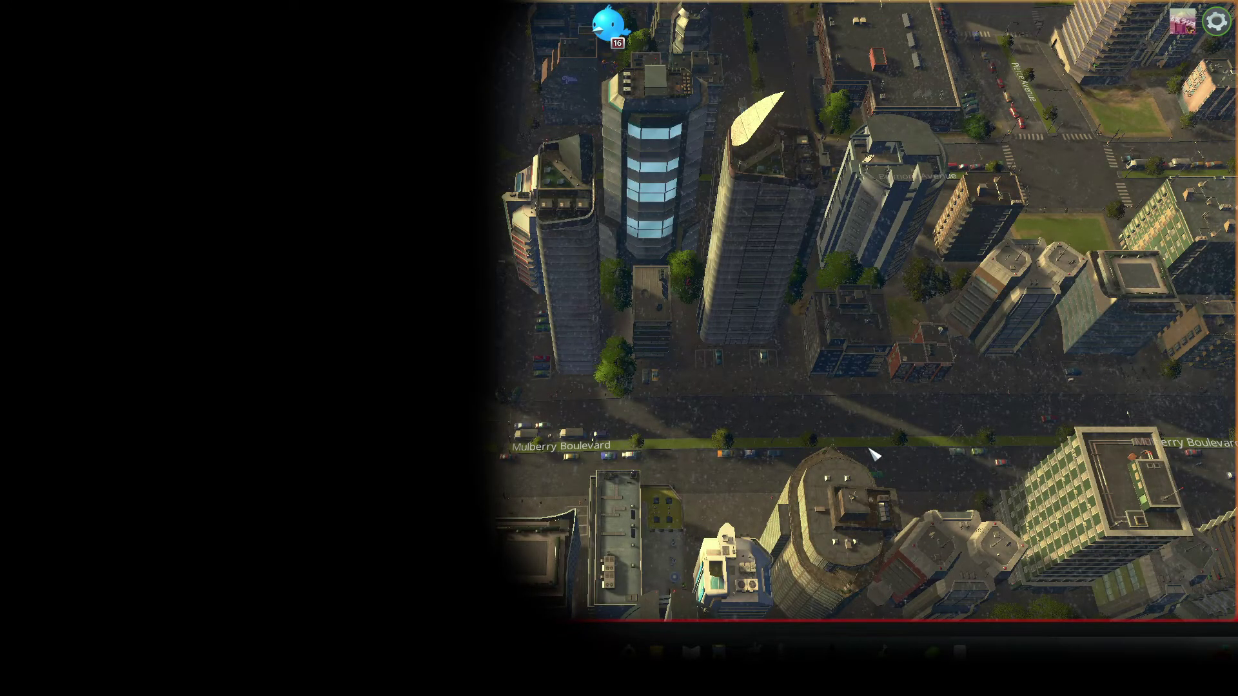
Pick Grand Theft Auto 2 from the in-game music player's station list
{"action": "left_click", "coordinate": [1182, 30]}
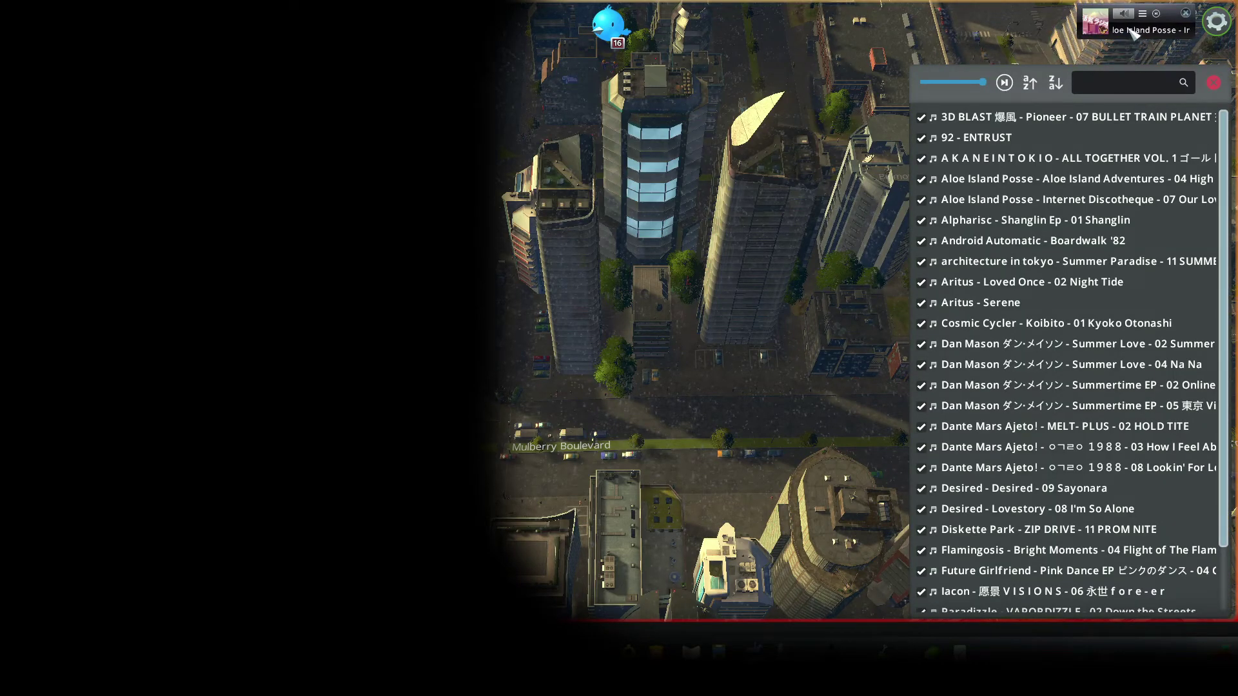
{"action": "left_click", "coordinate": [1105, 24]}
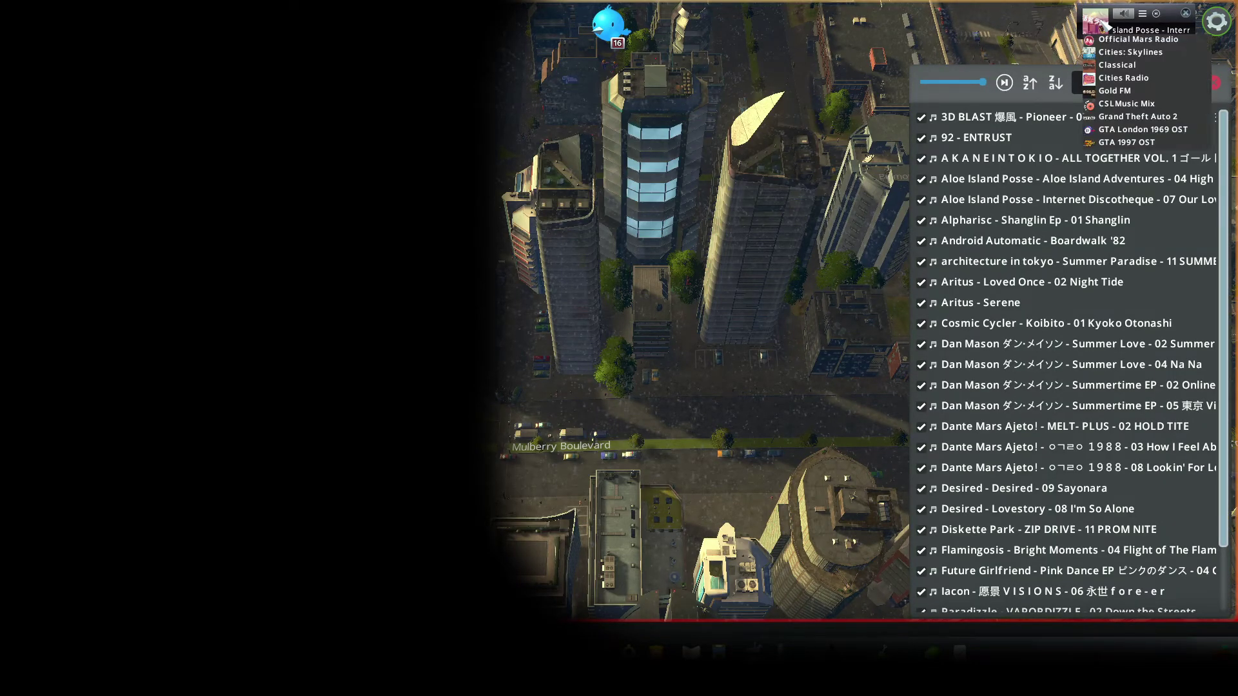
{"action": "left_click", "coordinate": [1134, 119]}
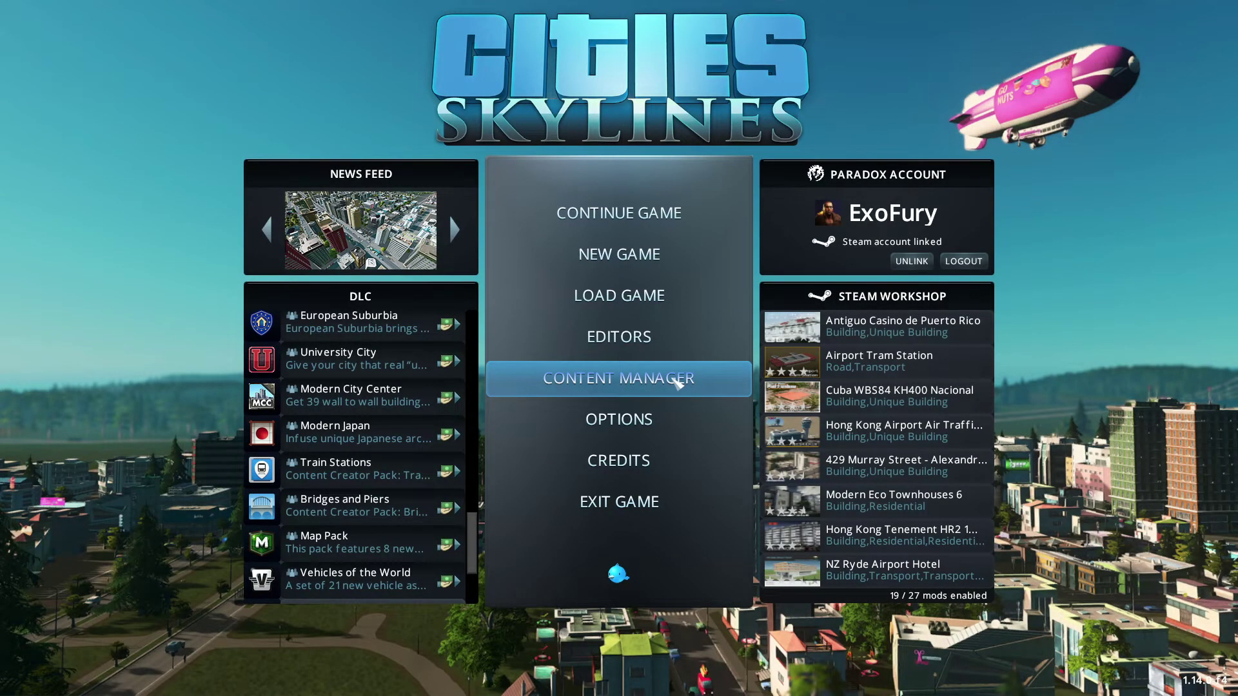
In Content Manager's Mods list, start sharing the Grand Theft Auto 2 mod to the Workshop
{"action": "left_click", "coordinate": [677, 383]}
{"action": "left_click", "coordinate": [205, 248]}
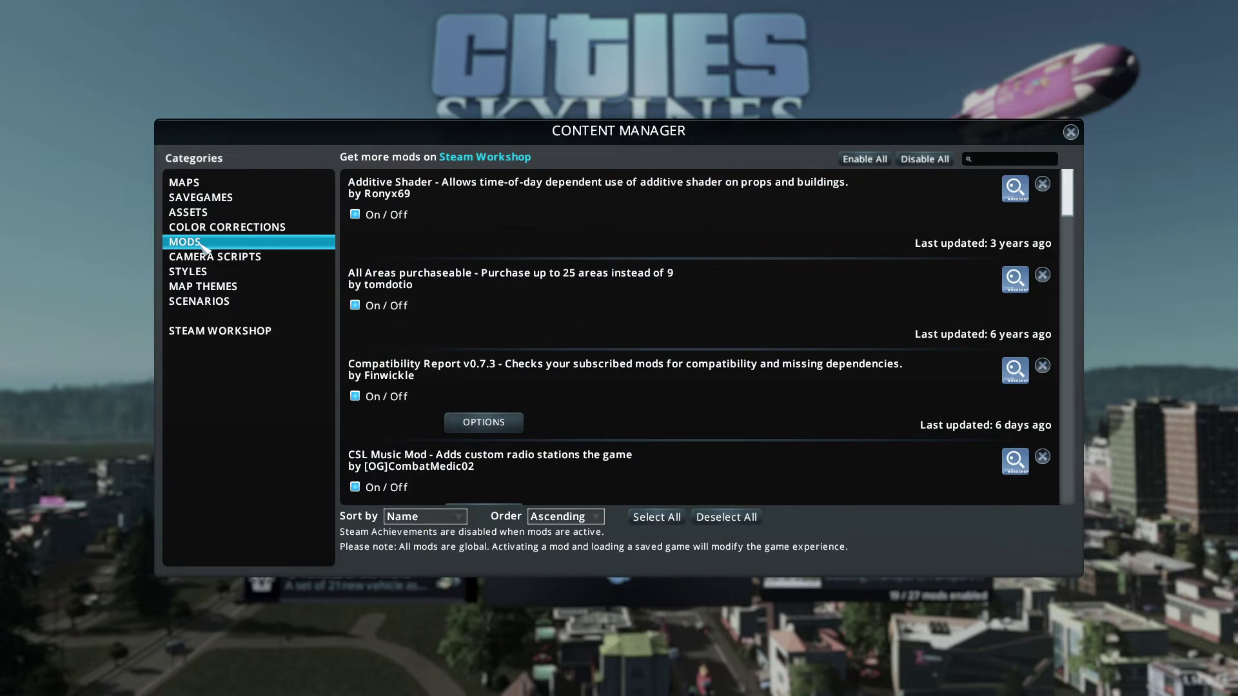
{"action": "scroll", "coordinate": [499, 329], "scroll_direction": "down", "scroll_amount": 4}
{"action": "scroll", "coordinate": [502, 316], "scroll_direction": "down", "scroll_amount": 8}
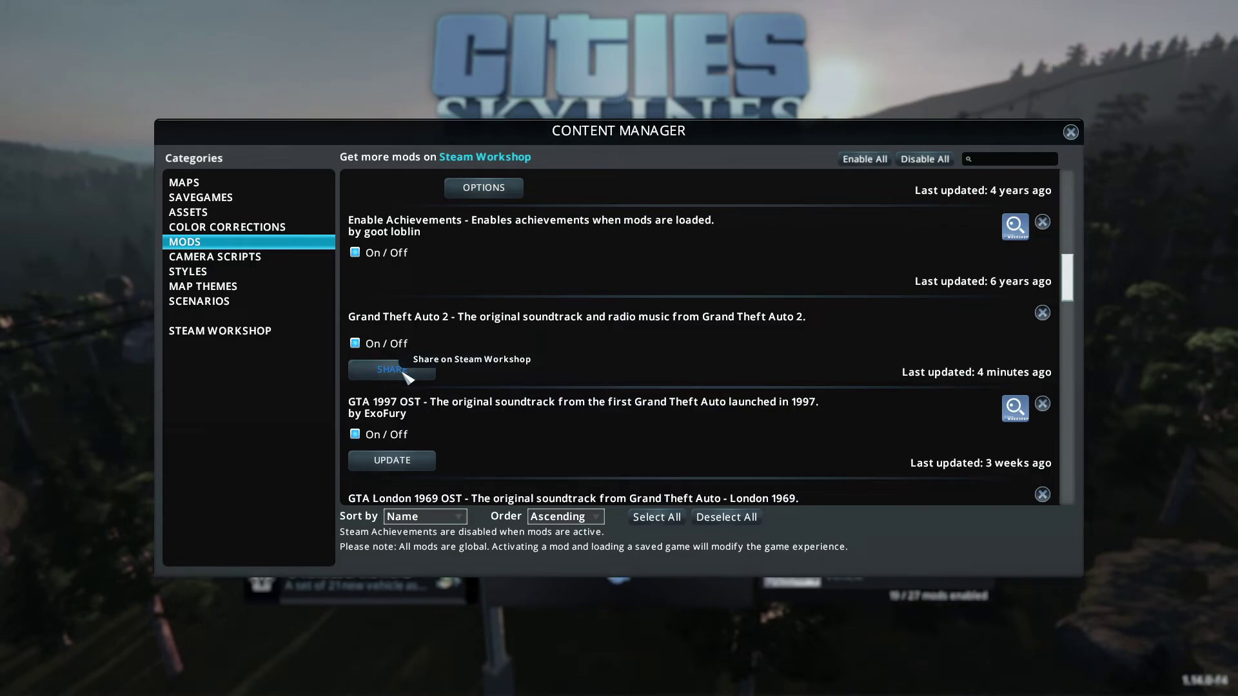
{"action": "left_click", "coordinate": [391, 370]}
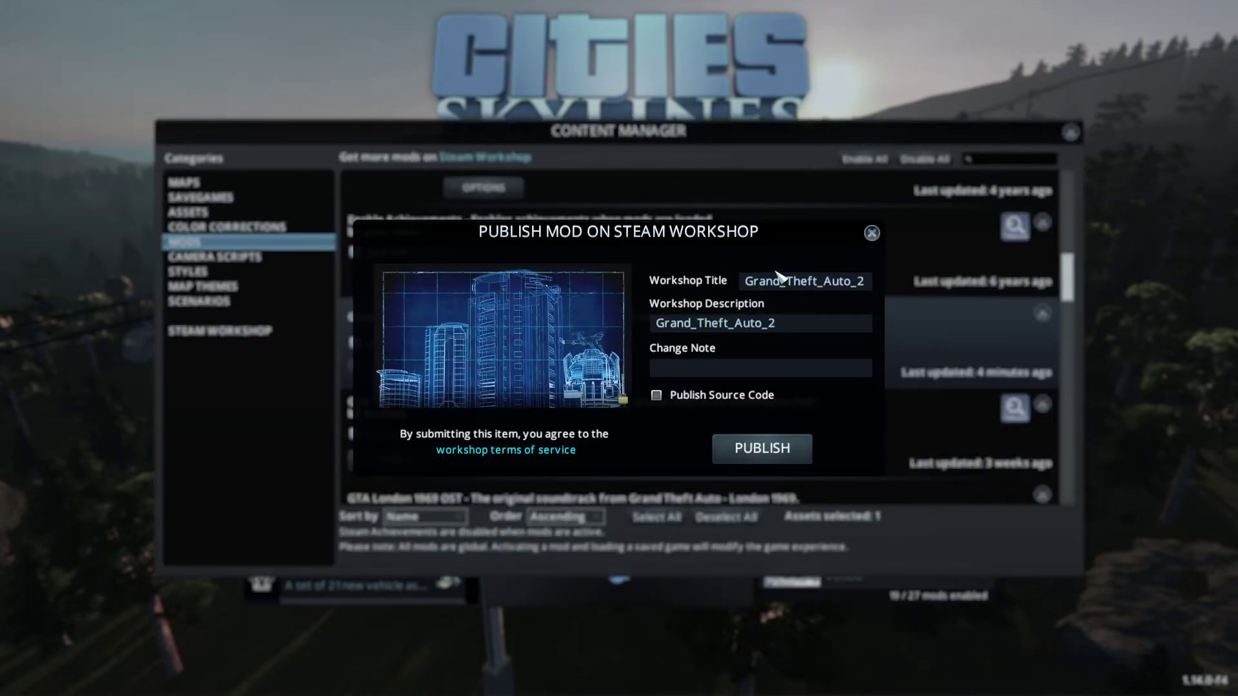
Replace the title's underscores with spaces to read 'Grand Theft Auto 2' and set the description to 'work in progress'
{"action": "double_click", "coordinate": [803, 283]}
{"action": "key", "text": "Left"}
{"action": "key", "text": "BackSpace"}
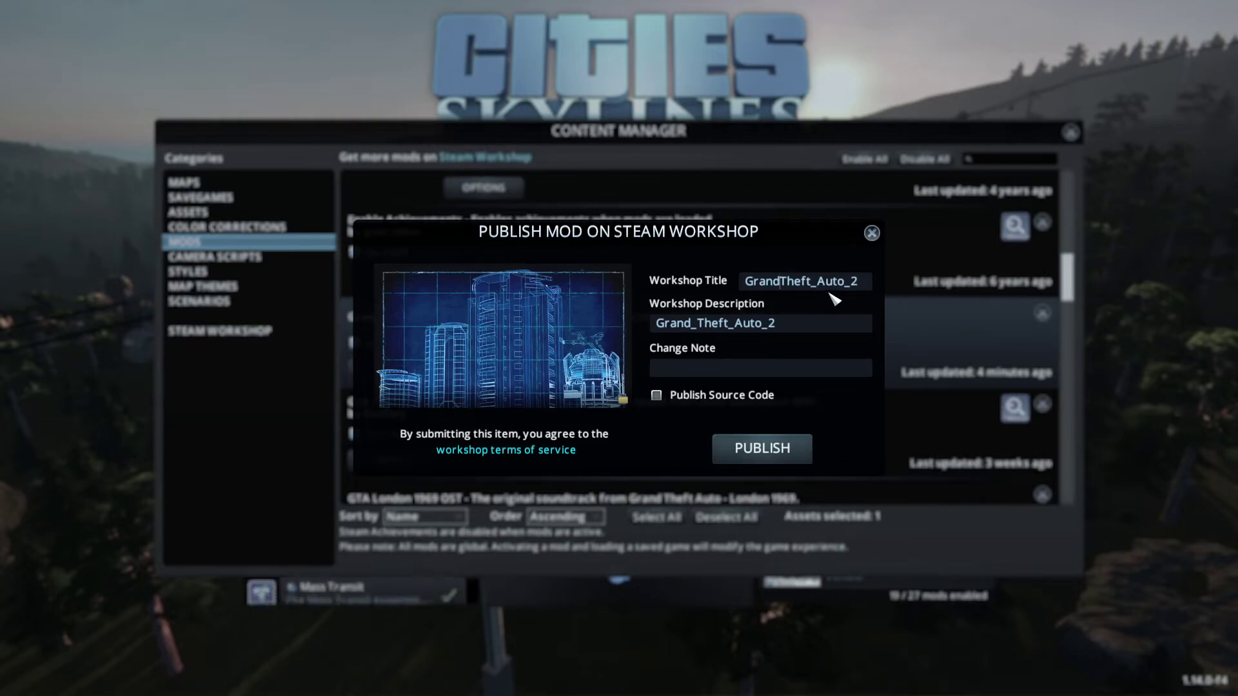
{"action": "key", "text": "Right"}
{"action": "key", "text": "Right"}
{"action": "key", "text": "Right"}
{"action": "key", "text": "Right"}
{"action": "key", "text": "Right"}
{"action": "key", "text": "Delete"}
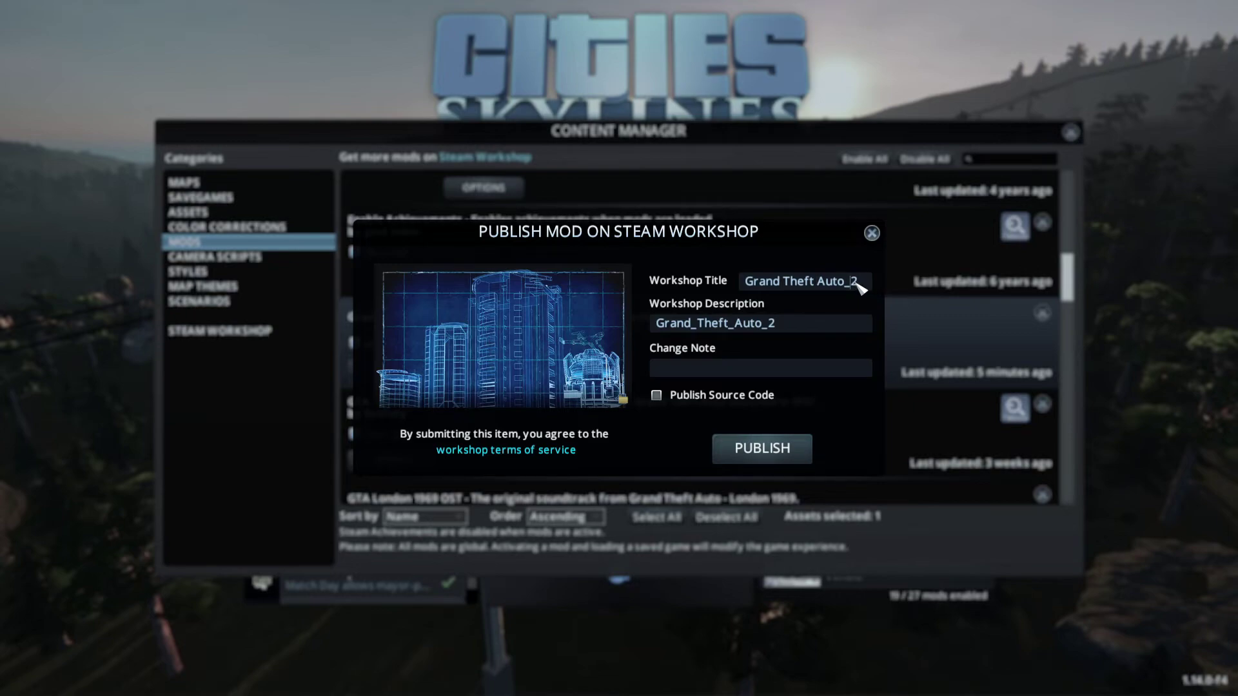
{"action": "key", "text": "Delete"}
{"action": "key", "text": "BackSpace"}
{"action": "key", "text": "BackSpace"}
{"action": "key", "text": "BackSpace"}
{"action": "key", "text": "BackSpace"}
{"action": "key", "text": "BackSpace"}
{"action": "key", "text": "BackSpace"}
{"action": "key", "text": "BackSpace"}
{"action": "key", "text": "BackSpace"}
{"action": "key", "text": "BackSpace"}
{"action": "key", "text": "BackSpace"}
{"action": "key", "text": "BackSpace"}
{"action": "key", "text": "BackSpace"}
{"action": "key", "text": "BackSpace"}
{"action": "key", "text": "BackSpace"}
{"action": "key", "text": "BackSpace"}
{"action": "key", "text": "BackSpace"}
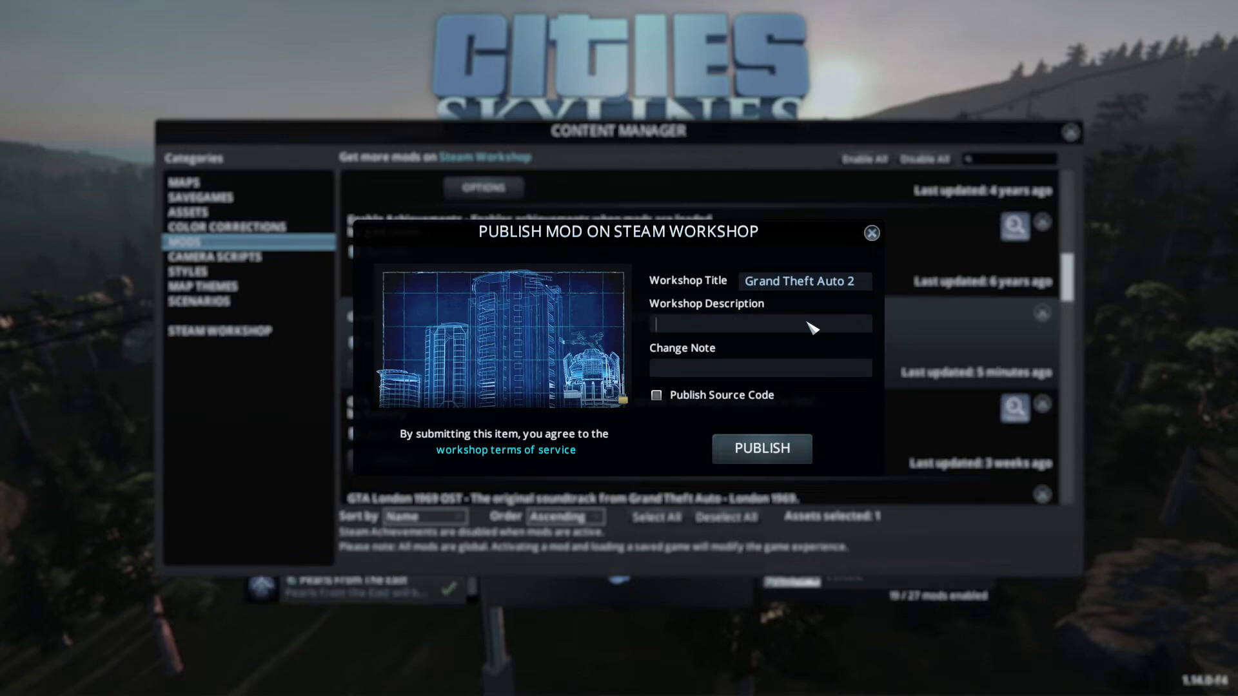
{"action": "type", "text": "work"}
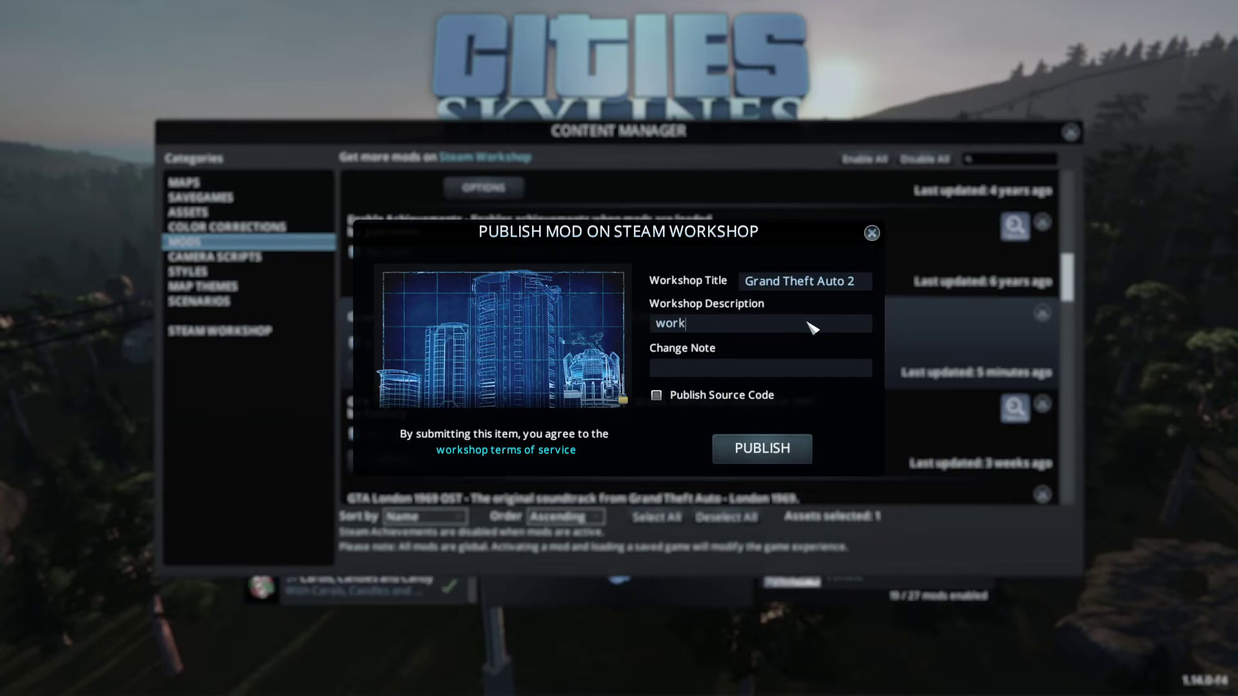
{"action": "type", "text": " in progress"}
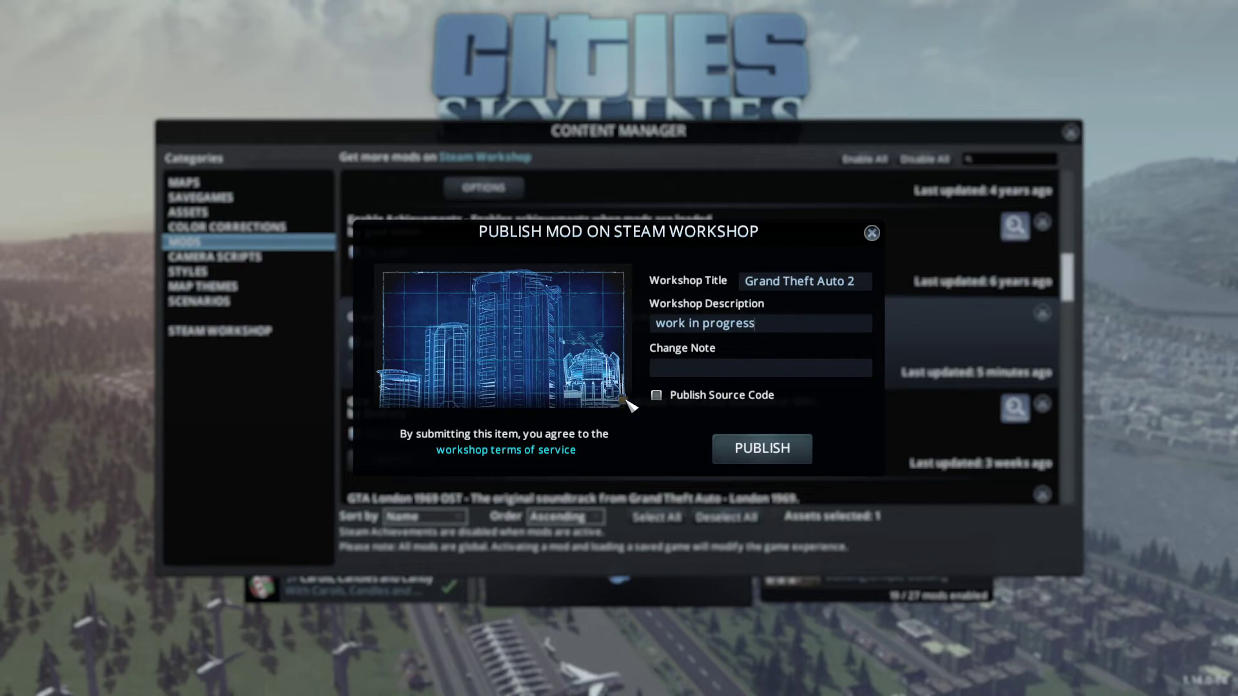
Copy PreviewImage.png from Downloads into the mod's staging folder, replacing the existing preview image
{"action": "left_click", "coordinate": [622, 399]}
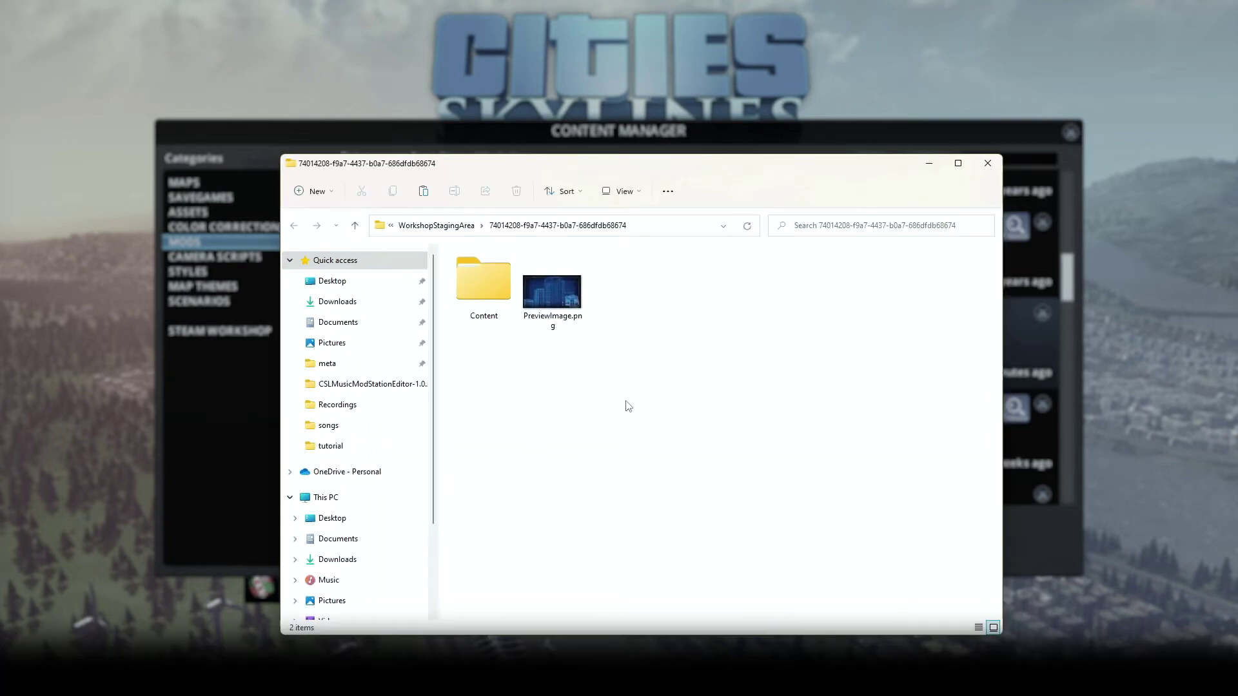
{"action": "mouse_move", "coordinate": [568, 326]}
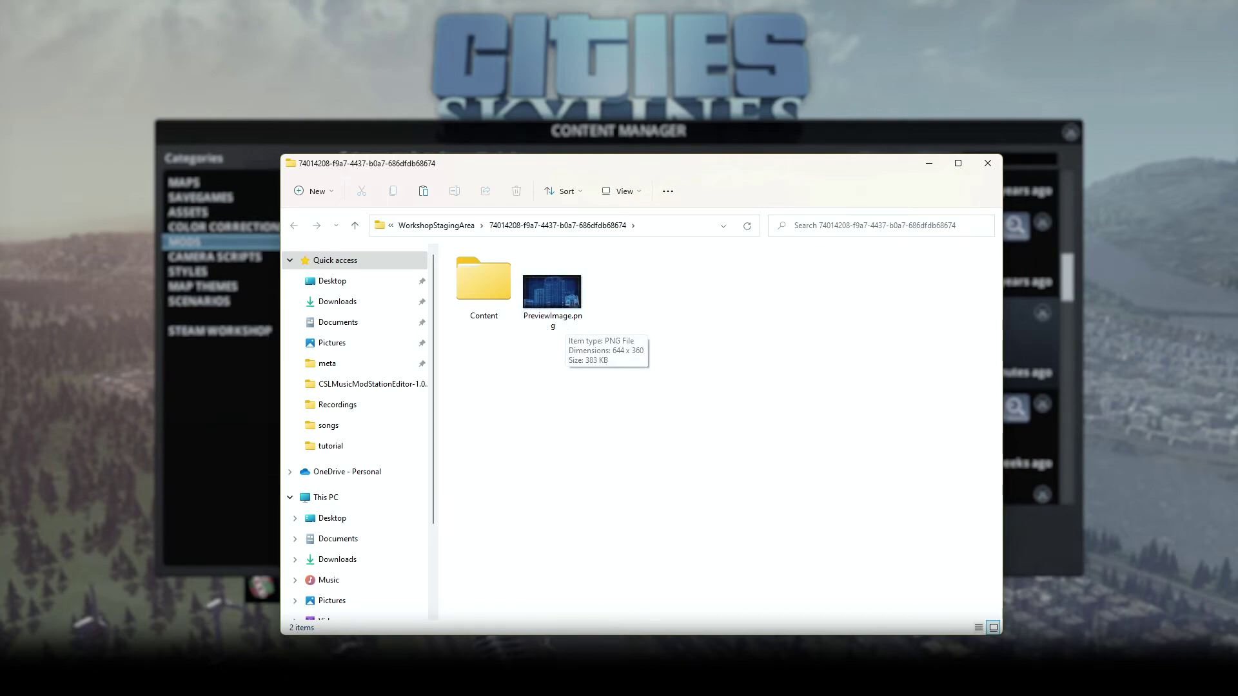
{"action": "mouse_move", "coordinate": [590, 680]}
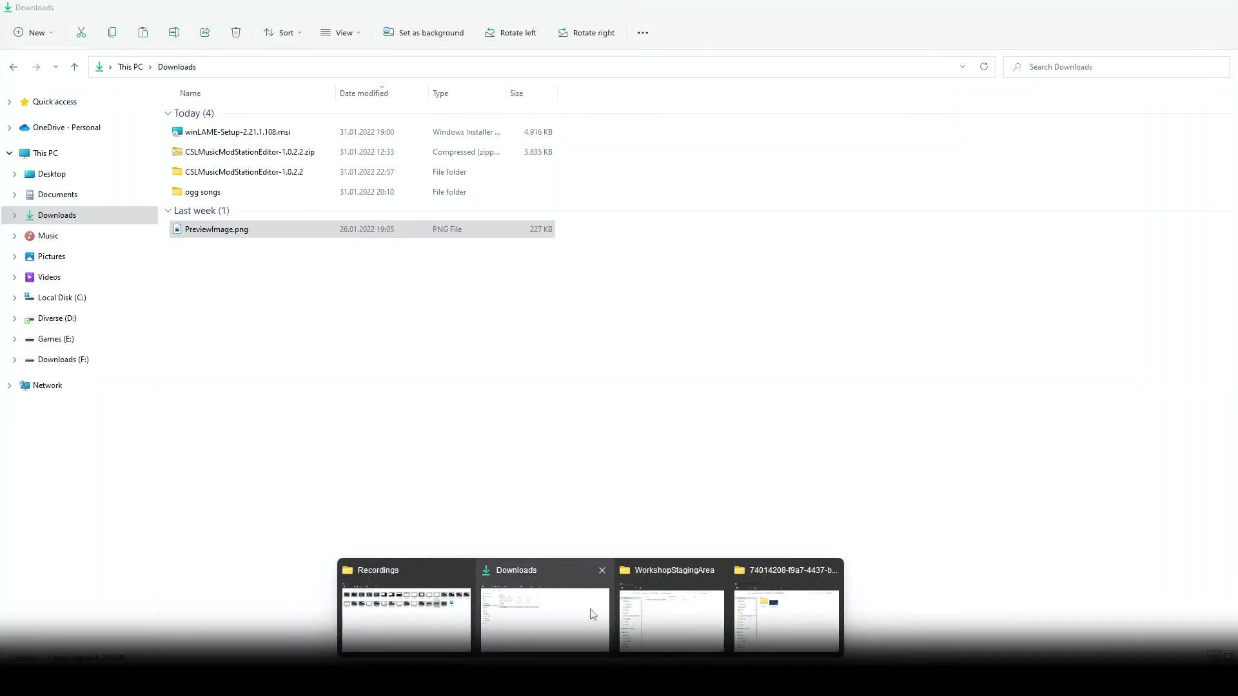
{"action": "left_click", "coordinate": [593, 614]}
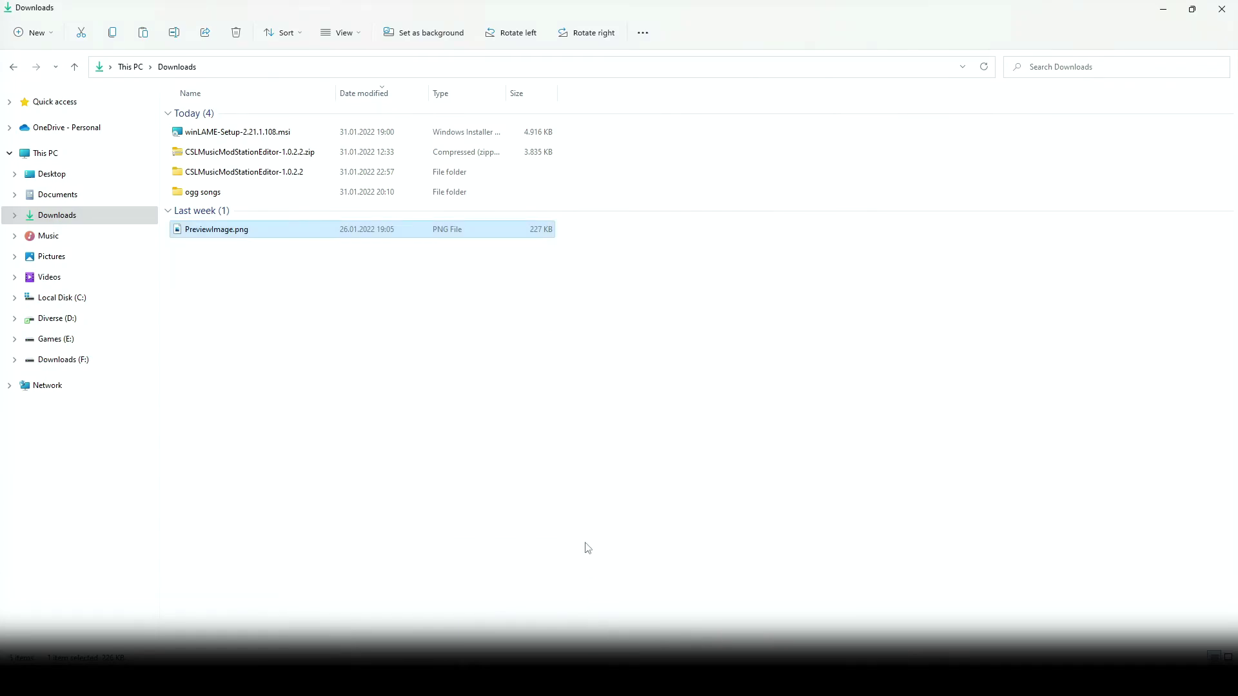
{"action": "key", "text": "F2"}
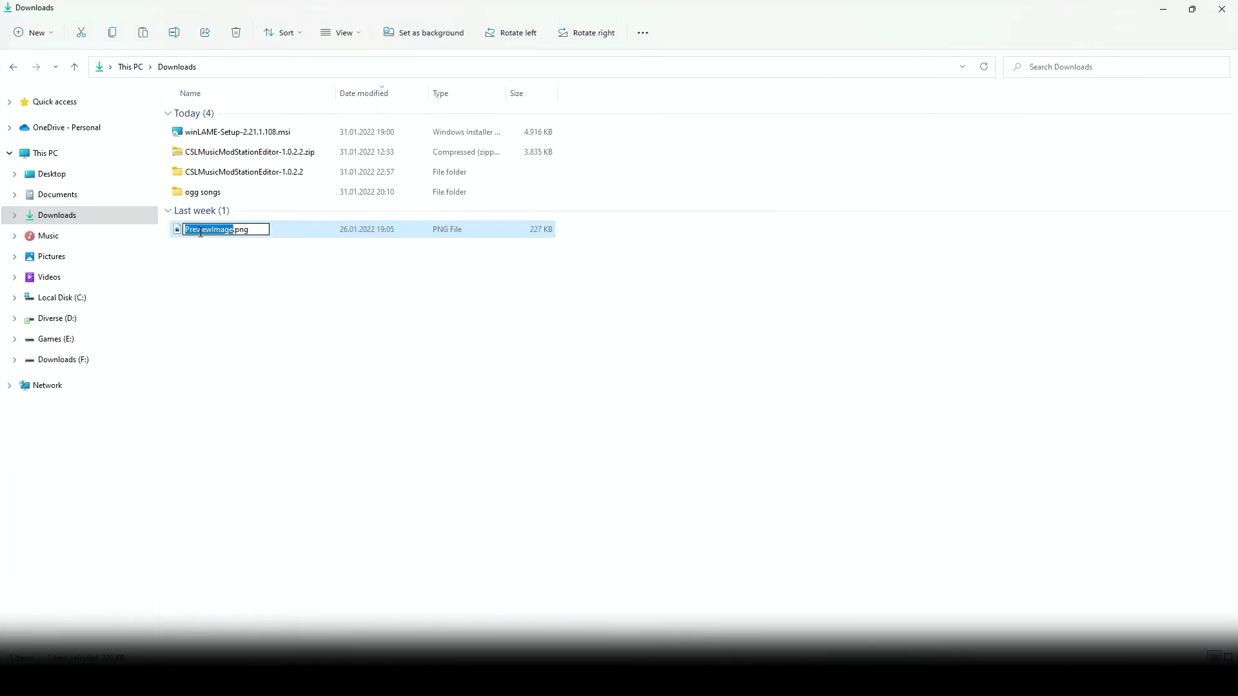
{"action": "key", "text": "Return"}
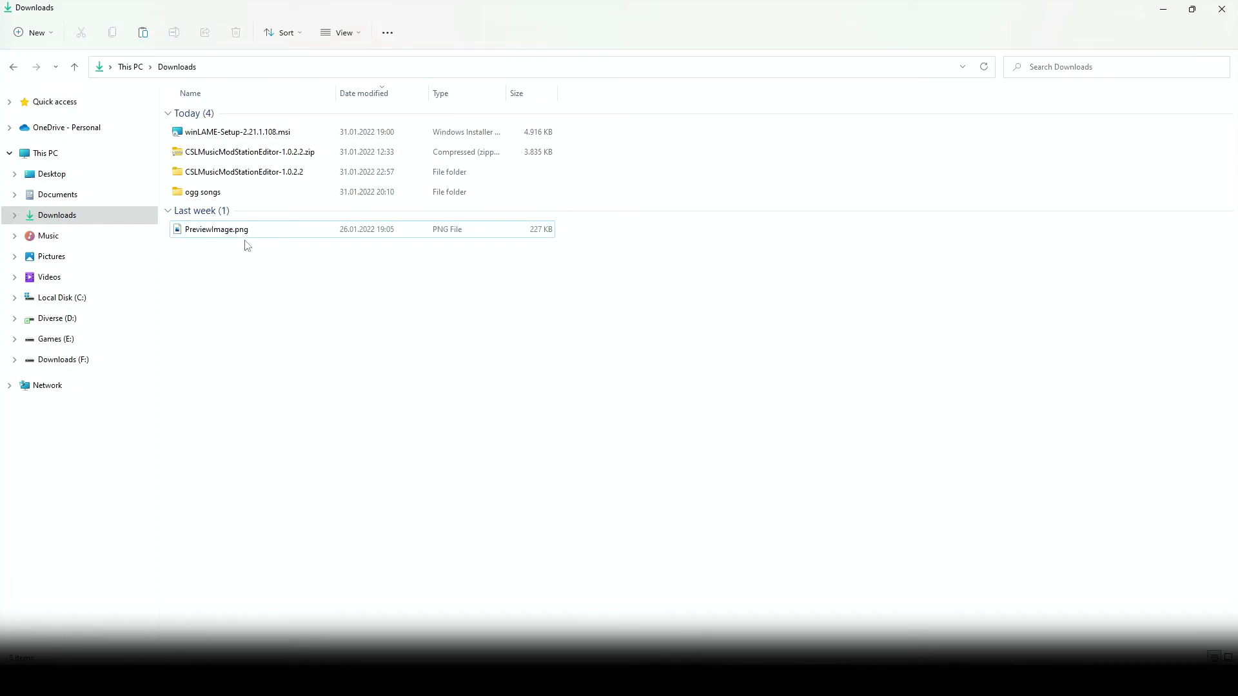
{"action": "mouse_move", "coordinate": [593, 682]}
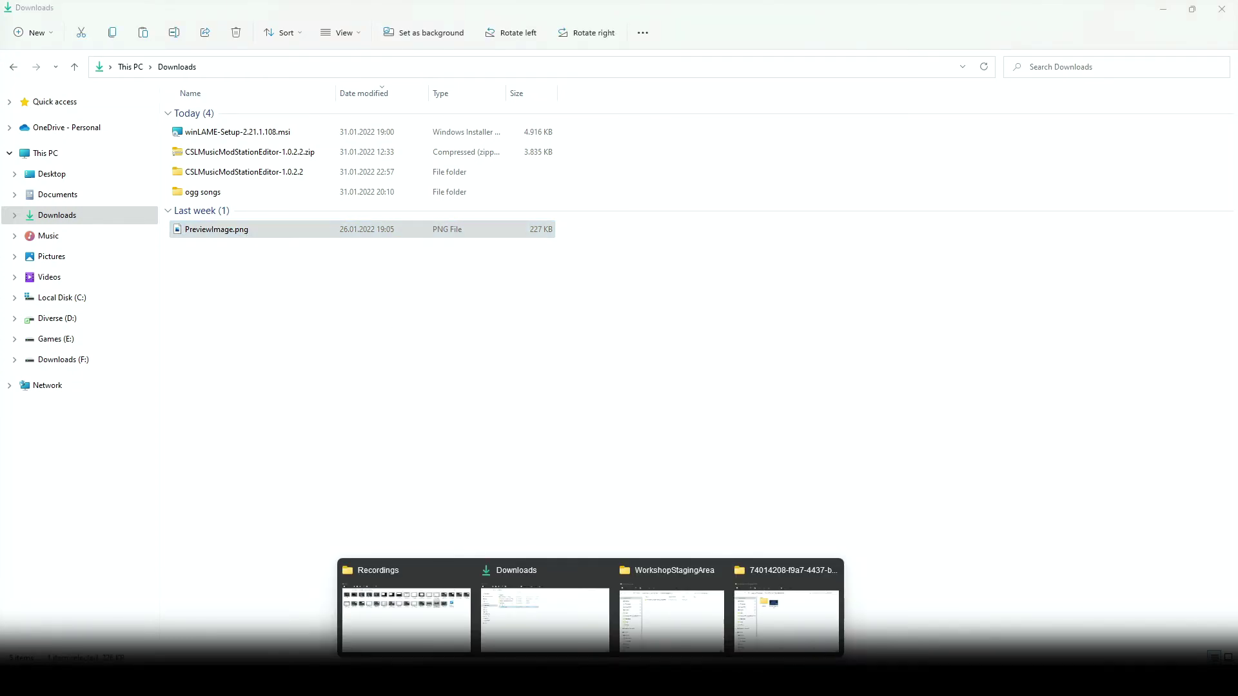
{"action": "mouse_move", "coordinate": [688, 621]}
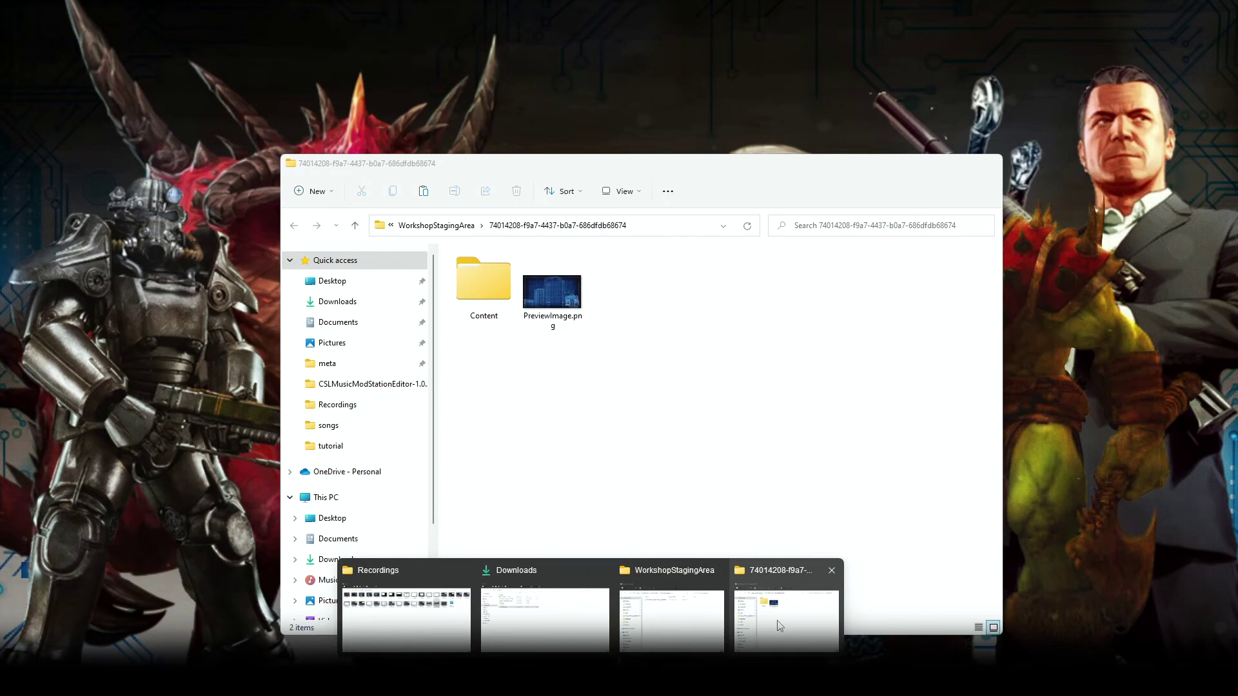
{"action": "left_click", "coordinate": [786, 616]}
{"action": "key", "text": "ctrl+v"}
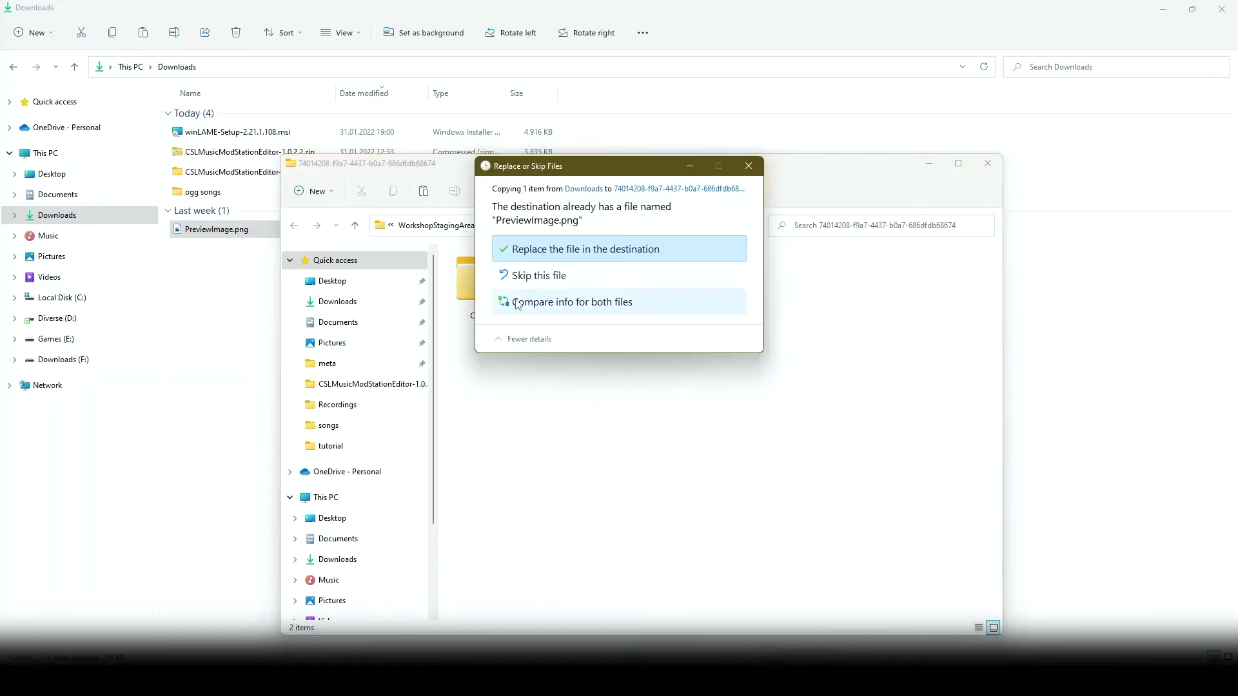
{"action": "left_click", "coordinate": [591, 253]}
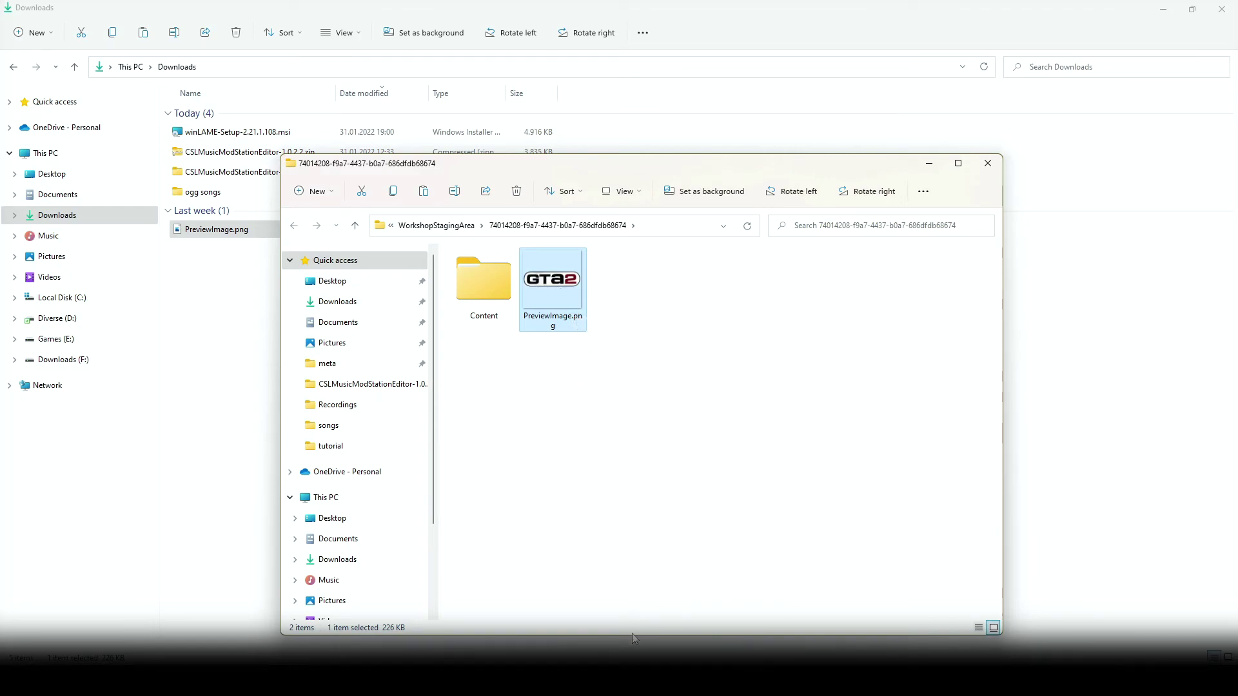
Publish the Grand Theft Auto 2 mod from the game's Publish Mod dialog
{"action": "mouse_move", "coordinate": [761, 682]}
{"action": "left_click", "coordinate": [761, 612]}
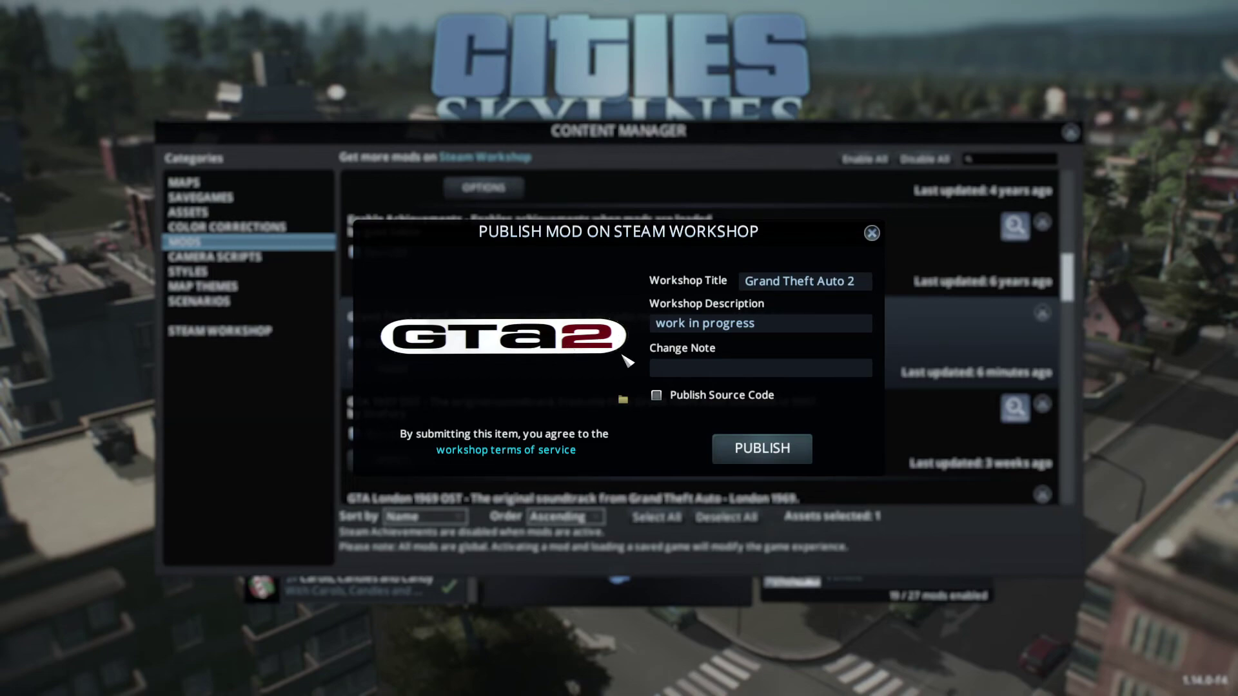
{"action": "left_click", "coordinate": [777, 453]}
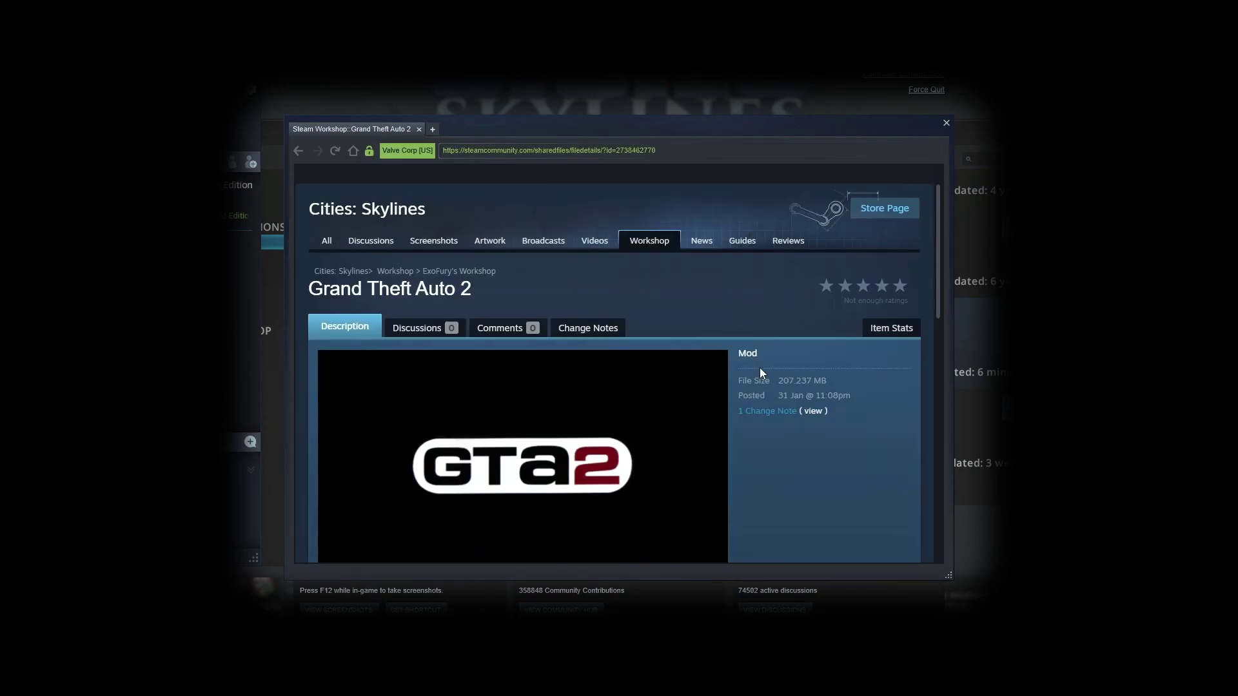
{"action": "scroll", "coordinate": [760, 369], "scroll_direction": "down", "scroll_amount": 6}
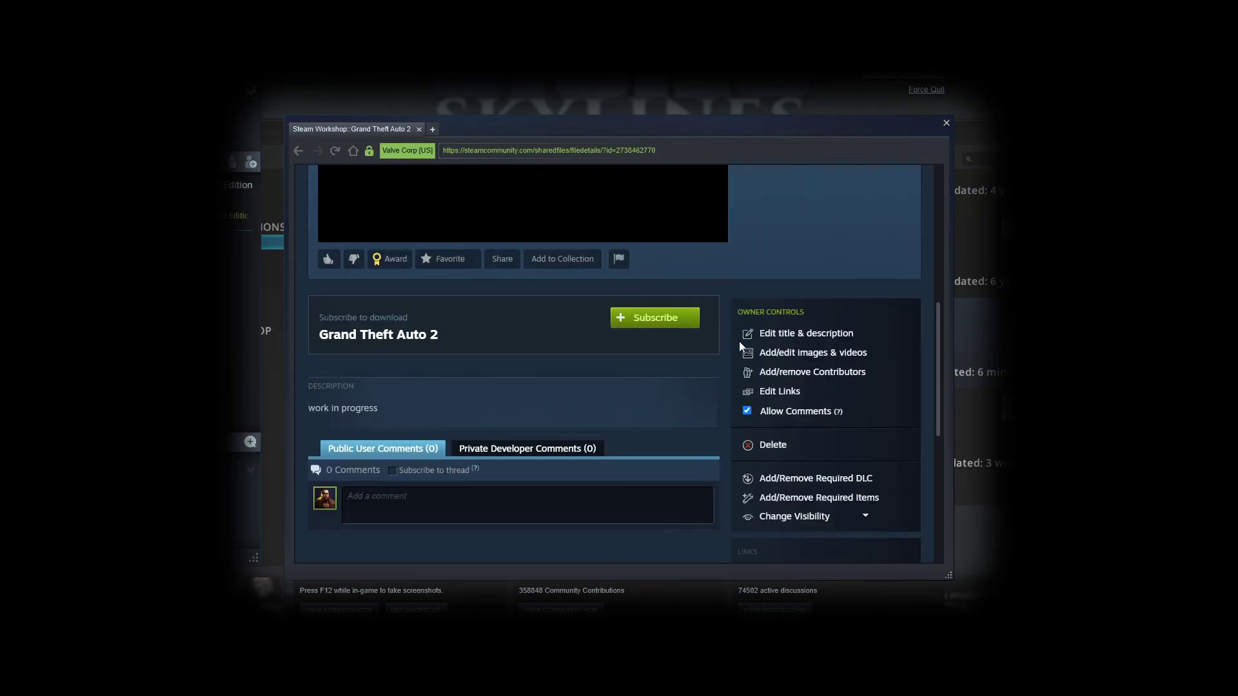
{"action": "scroll", "coordinate": [797, 441], "scroll_direction": "down", "scroll_amount": 1}
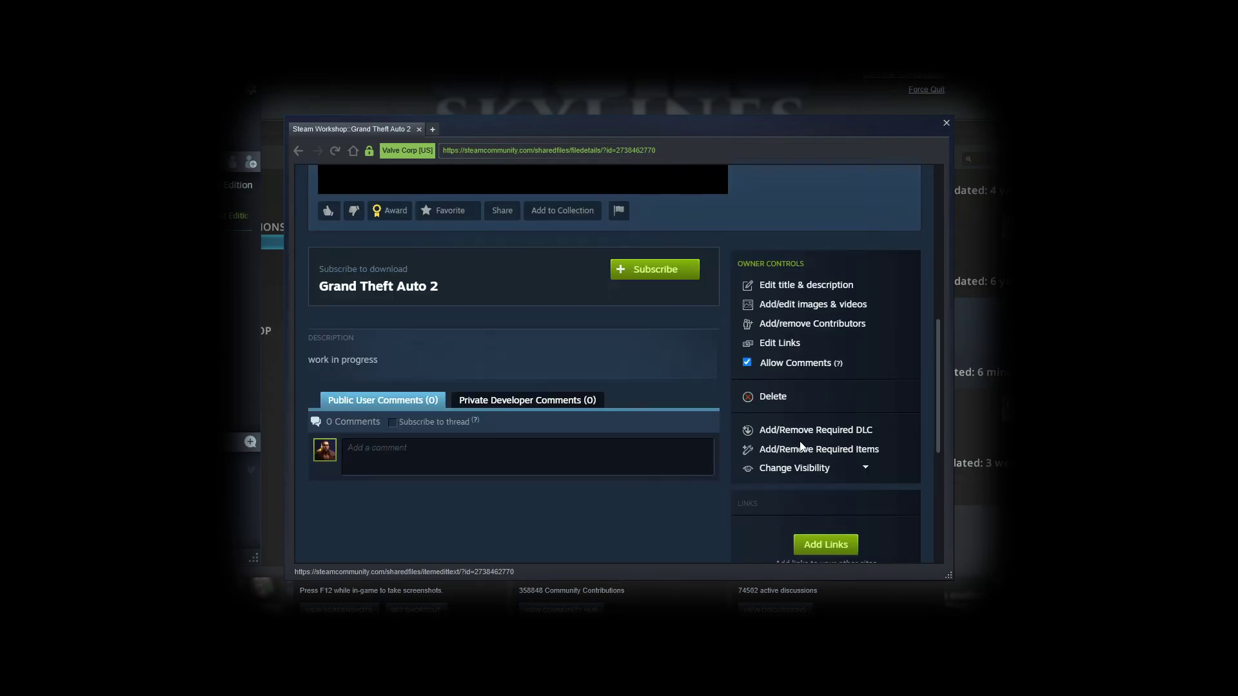
{"action": "left_click", "coordinate": [831, 472]}
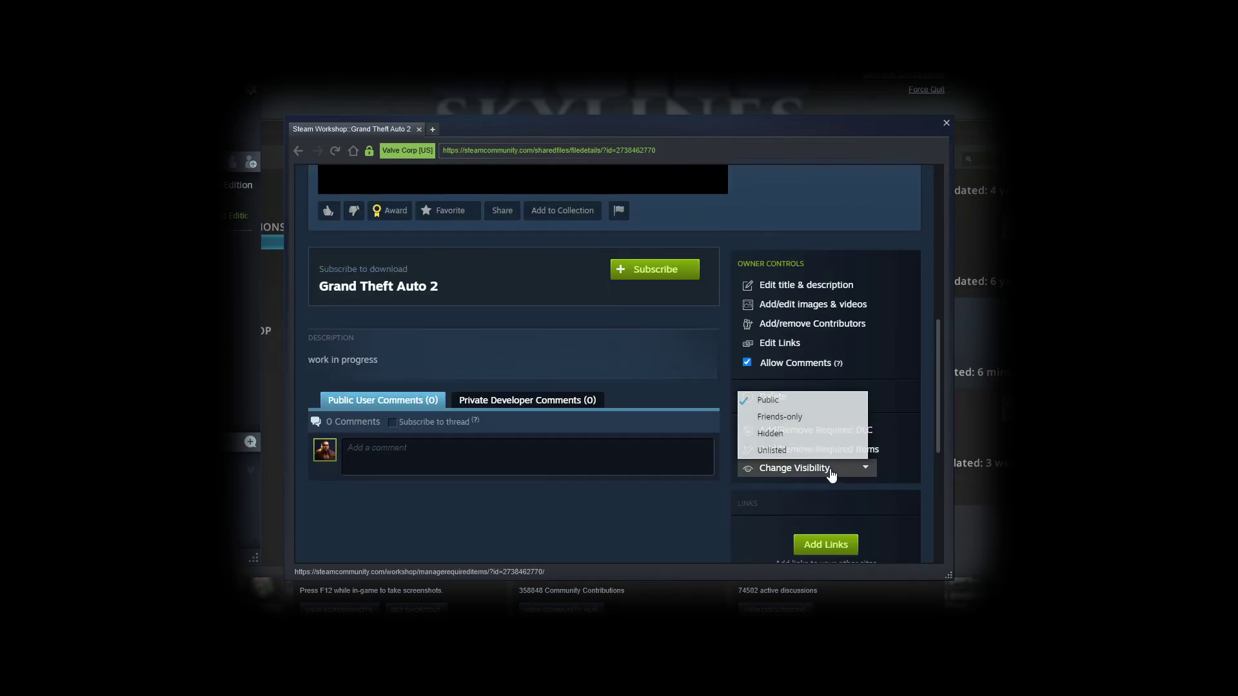
{"action": "left_click", "coordinate": [780, 451]}
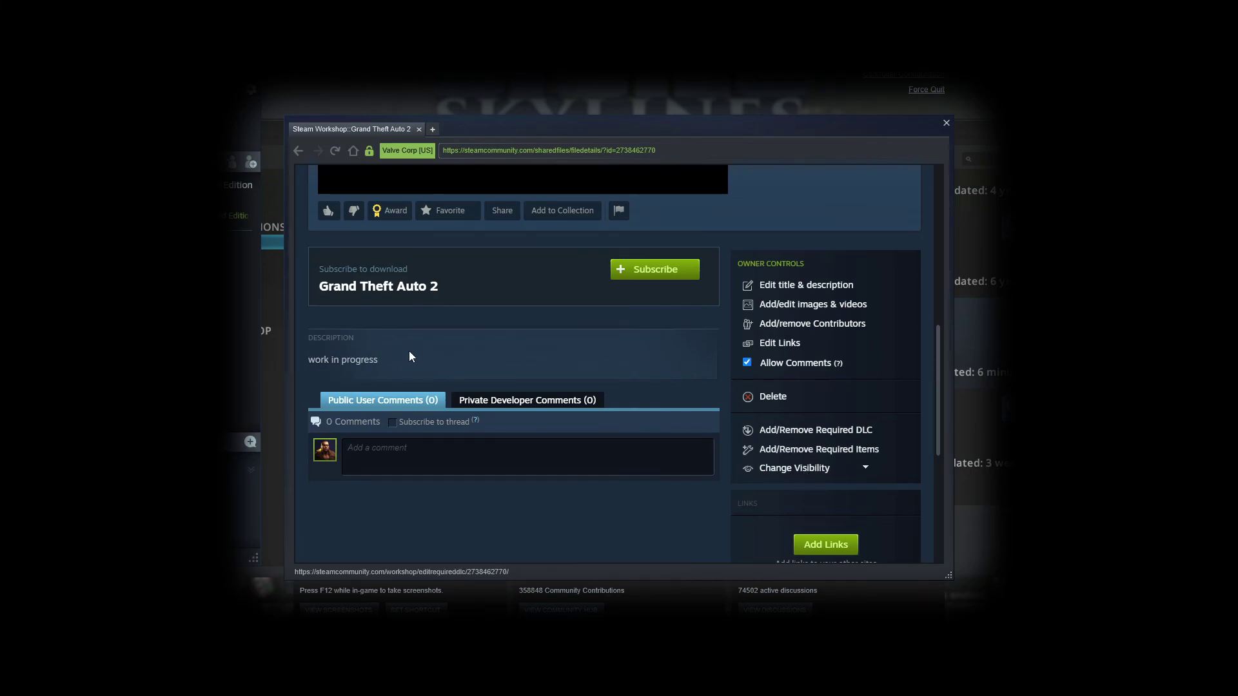
{"action": "scroll", "coordinate": [467, 373], "scroll_direction": "up", "scroll_amount": 2}
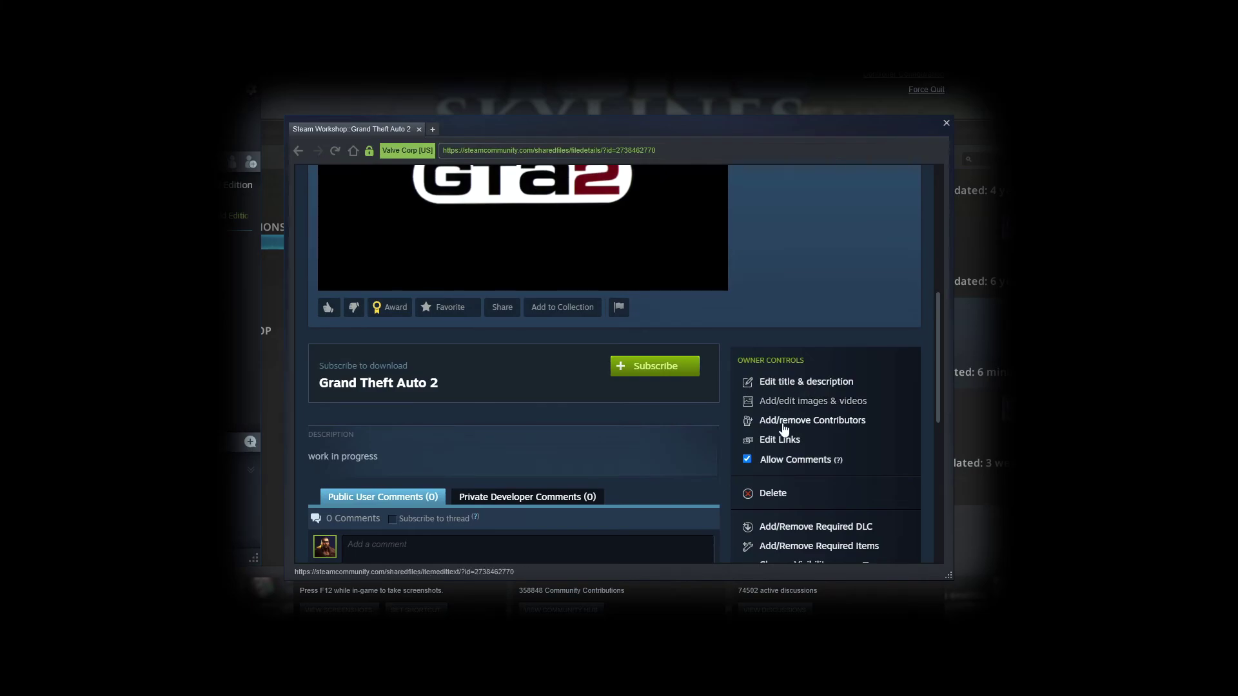
{"action": "scroll", "coordinate": [691, 471], "scroll_direction": "down", "scroll_amount": 2}
{"action": "scroll", "coordinate": [690, 475], "scroll_direction": "down", "scroll_amount": 1}
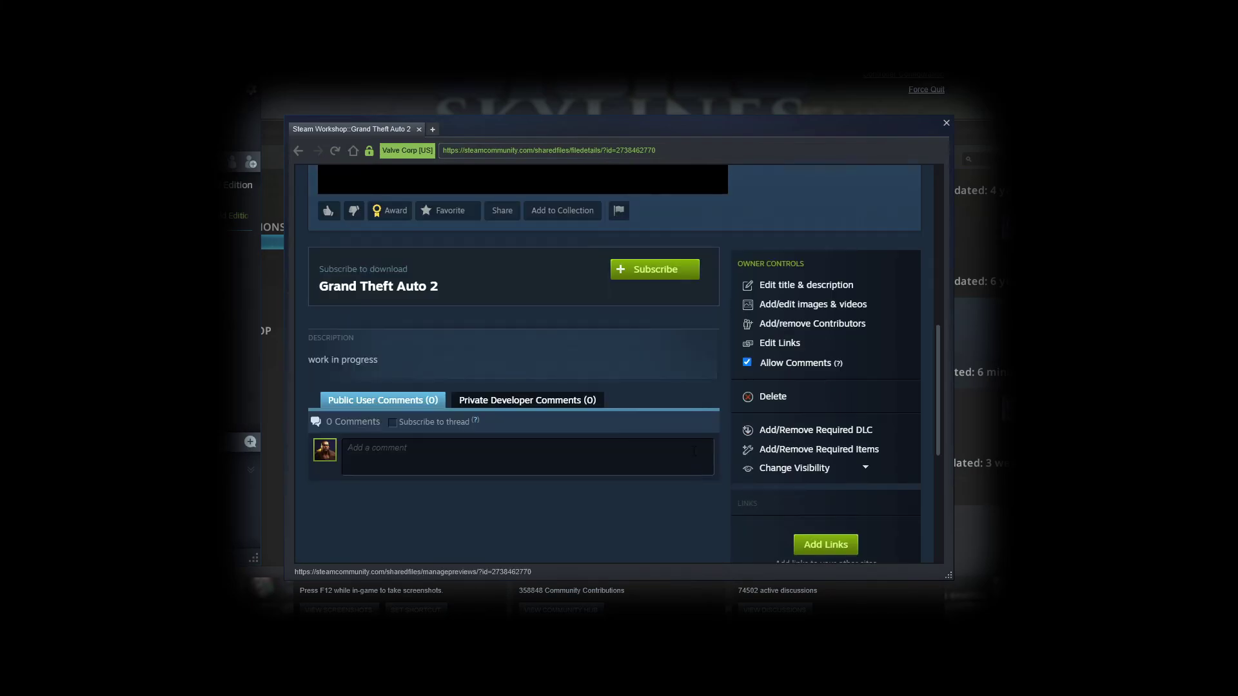